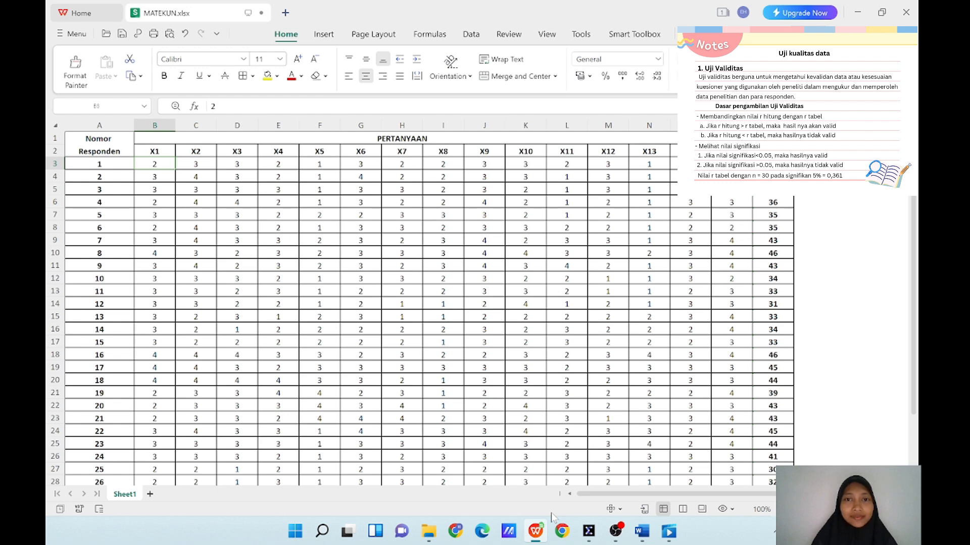
# - Review the questionnaire scores X1 to X15 and the totals for all respondents in the sheet
pyautogui.doubleClick(649, 444)
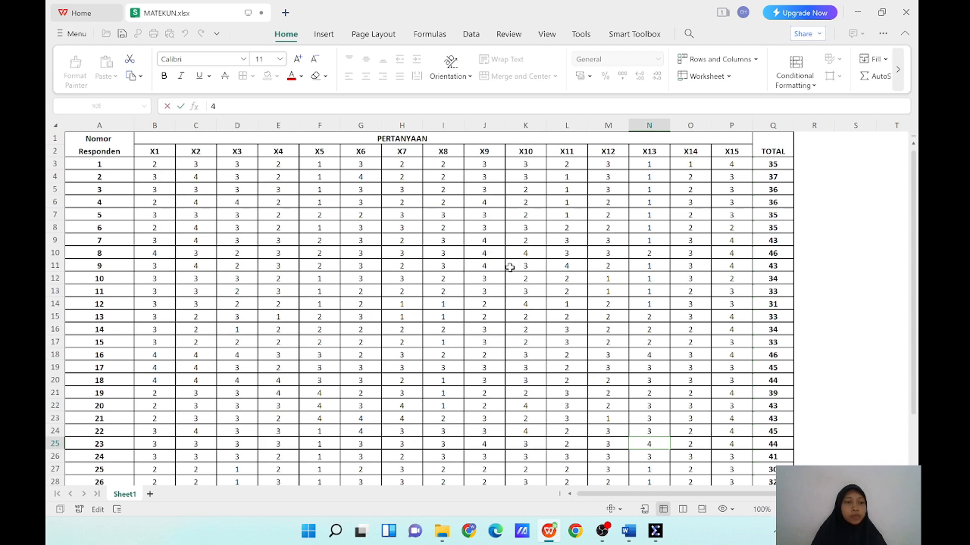
pyautogui.scroll(-1, 109, 279)
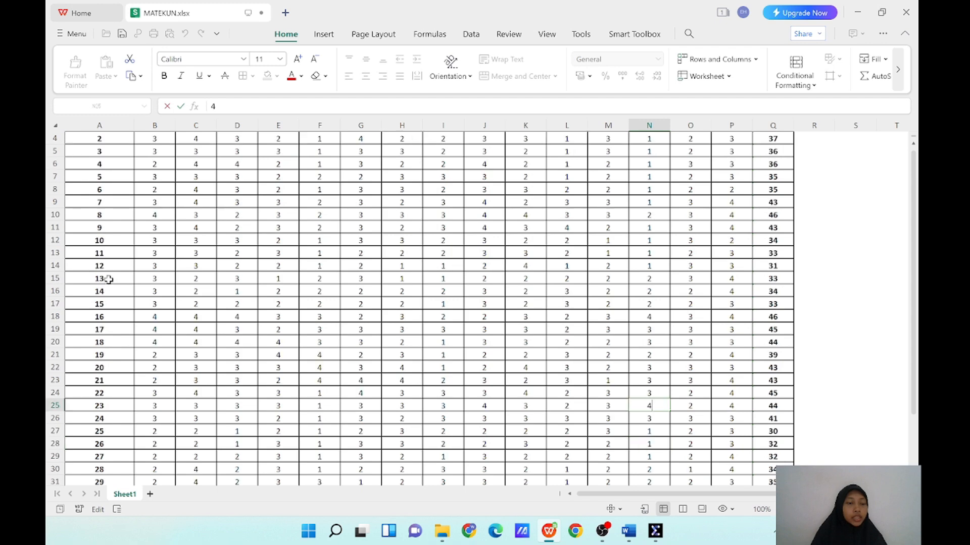
pyautogui.scroll(-2, 109, 283)
pyautogui.scroll(3, 112, 407)
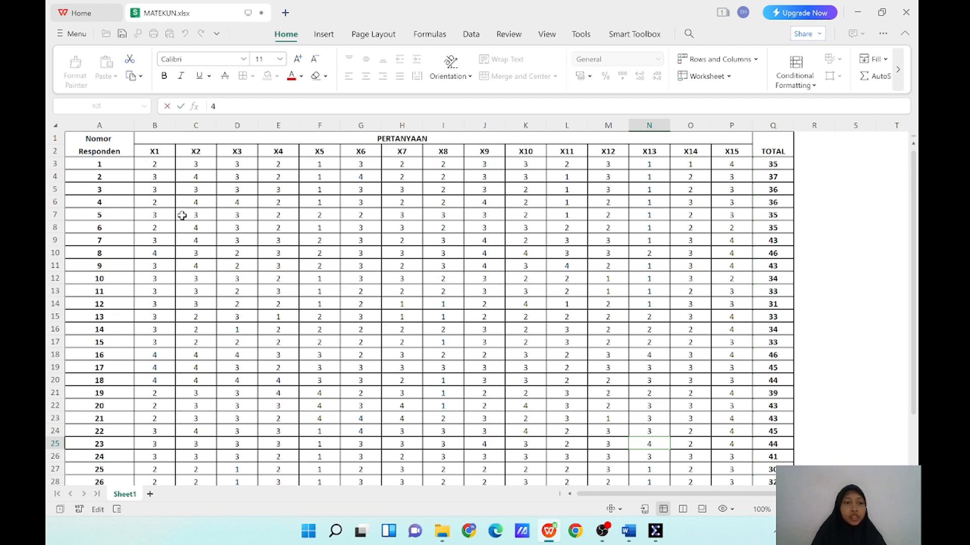
# - Switch to the Word document to consult the r Product Moment table, and return to the MATEKUN.xlsx spreadsheet
pyautogui.click(631, 533)
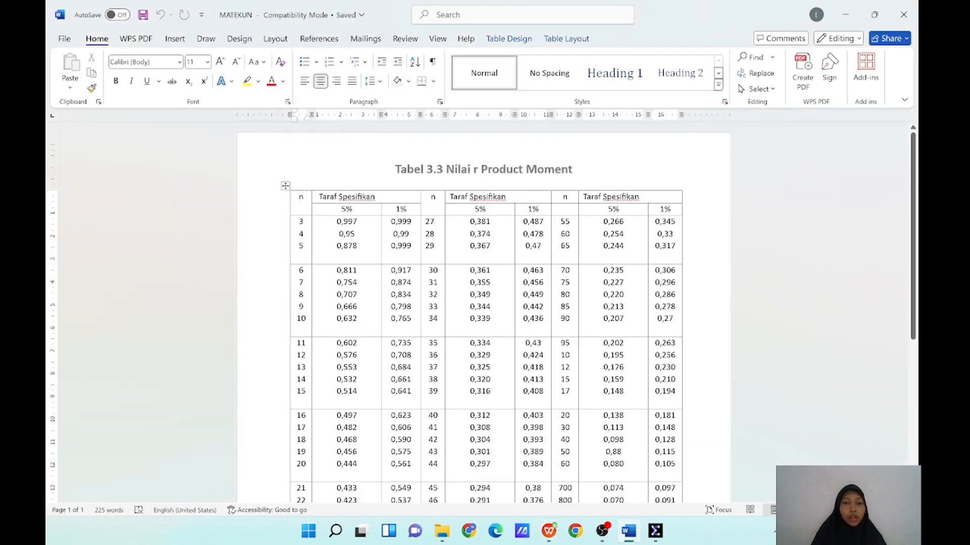
pyautogui.scroll(-5, 301, 197)
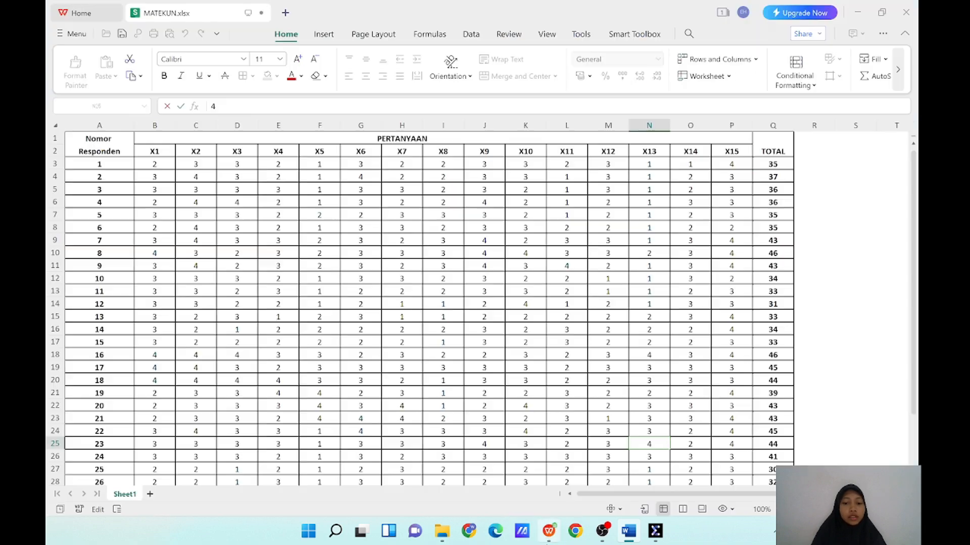
pyautogui.click(549, 531)
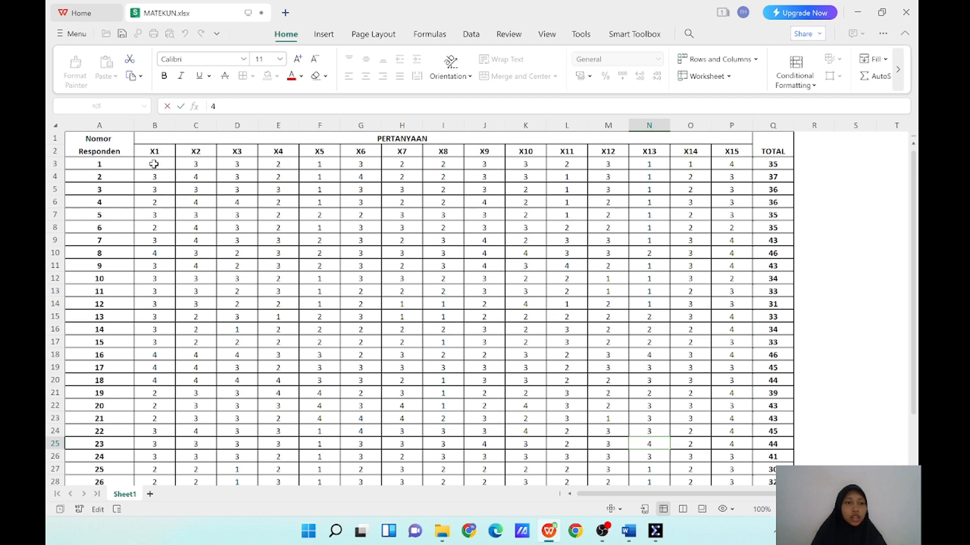
# - Copy the scores and totals in B3:Q32 and paste them into the empty SPSS data set, starting at the first cell
pyautogui.moveTo(154, 164); pyautogui.dragTo(787, 454)
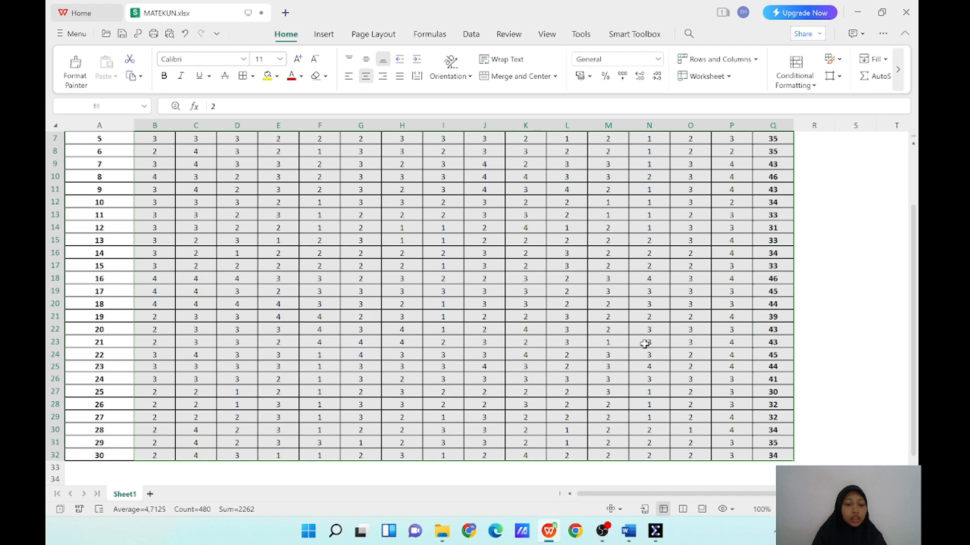
pyautogui.hotkey('ctrl', 'c')
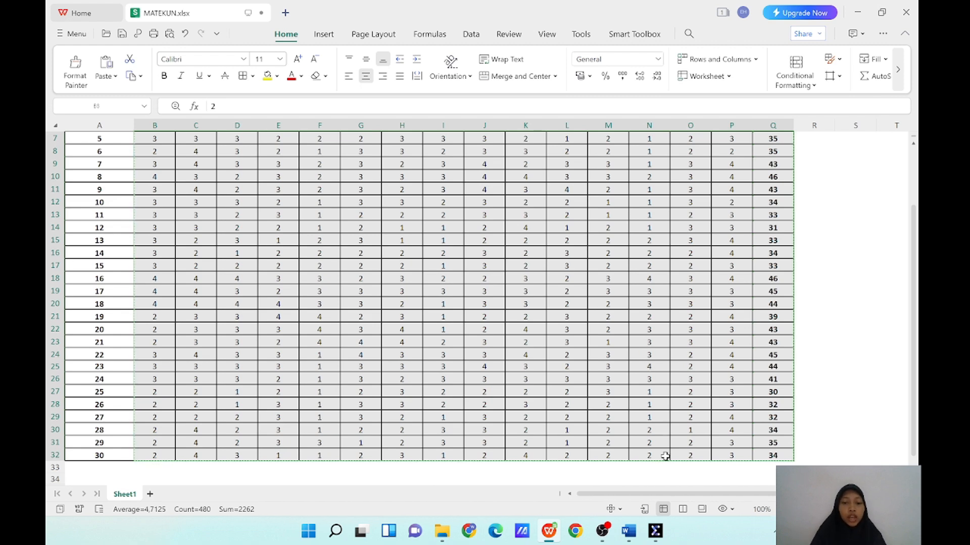
pyautogui.click(655, 531)
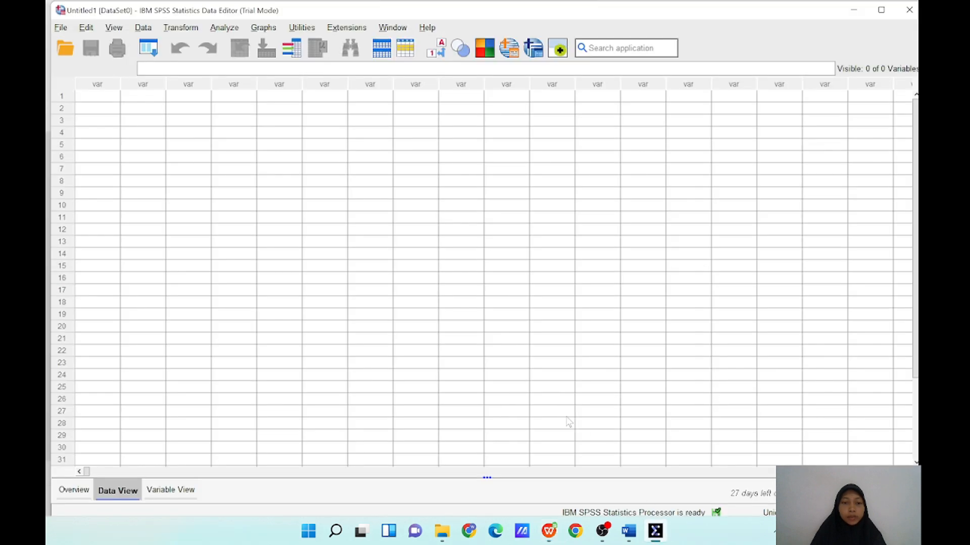
pyautogui.click(92, 102)
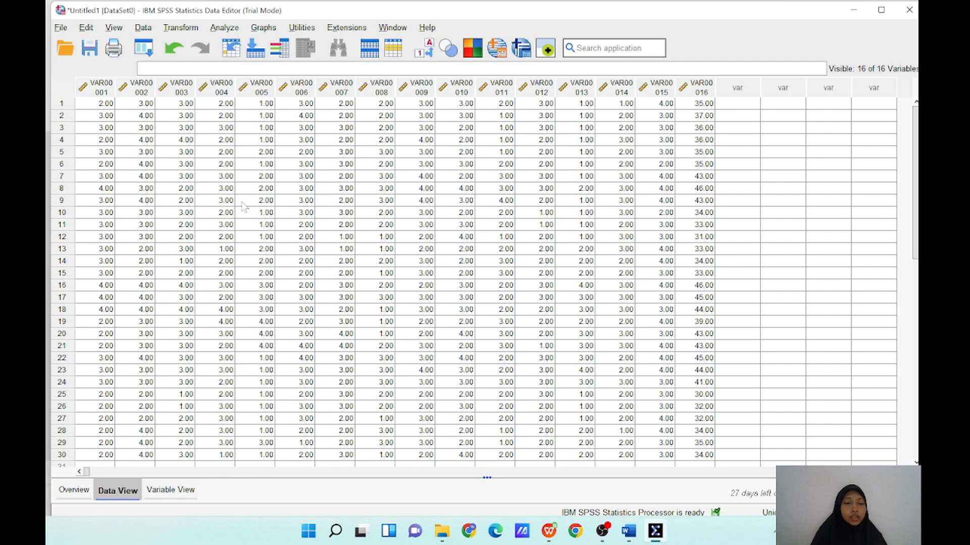
pyautogui.scroll(-2, 377, 307)
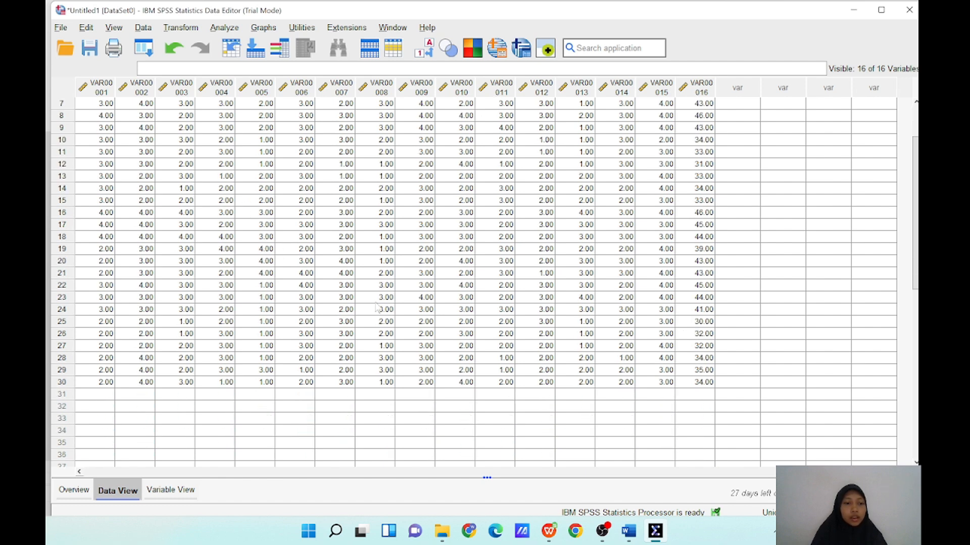
pyautogui.scroll(2, 376, 307)
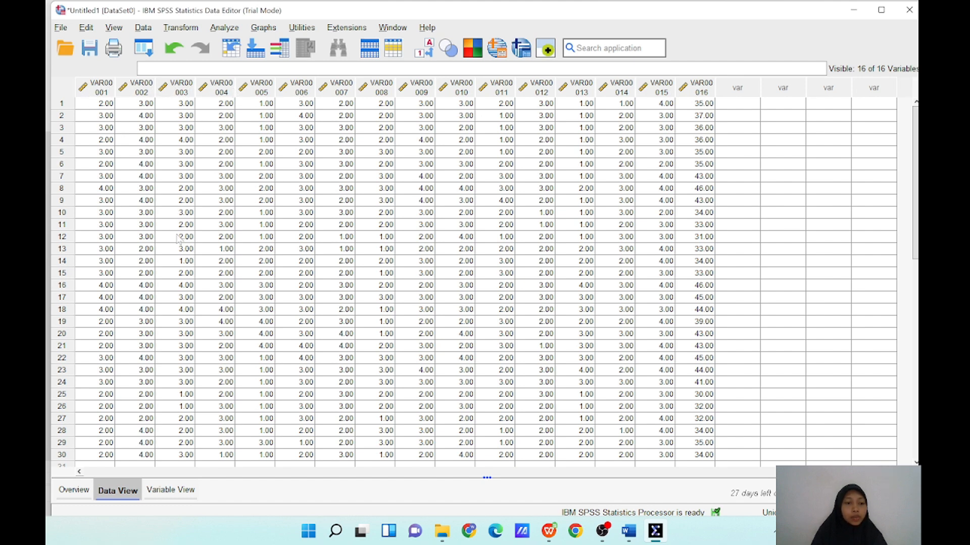
# - Replace VAR000 with X in all variable names in the variable definitions
pyautogui.click(171, 490)
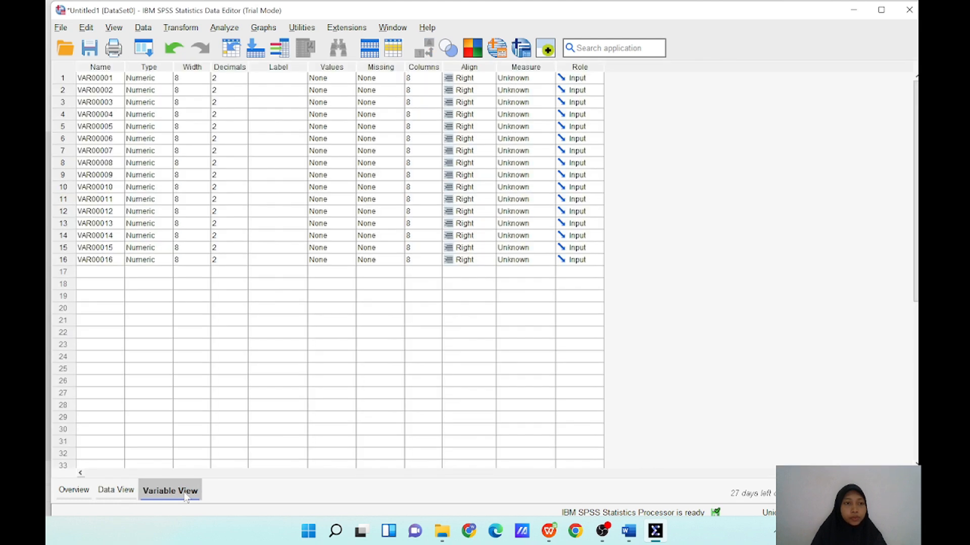
pyautogui.click(112, 81)
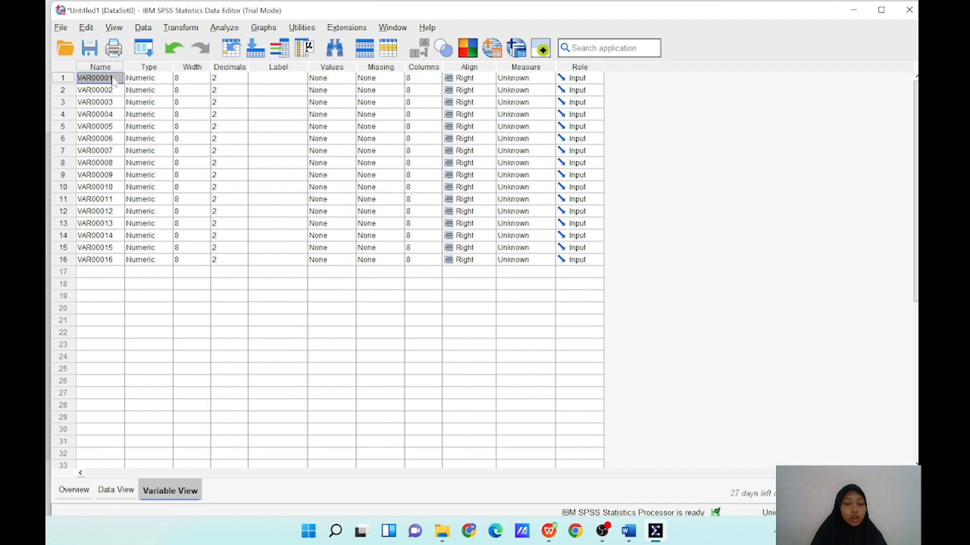
pyautogui.hotkey('ctrl', 'f')
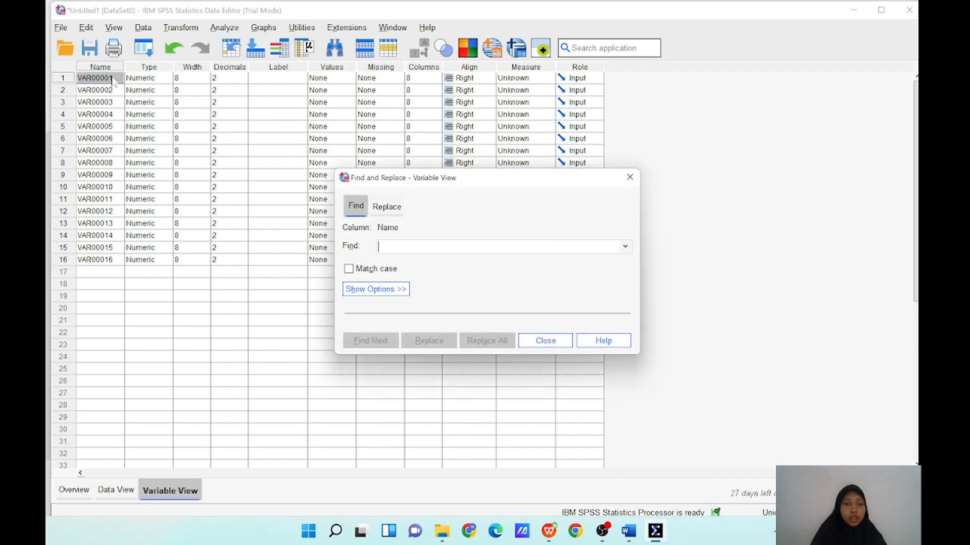
pyautogui.click(388, 213)
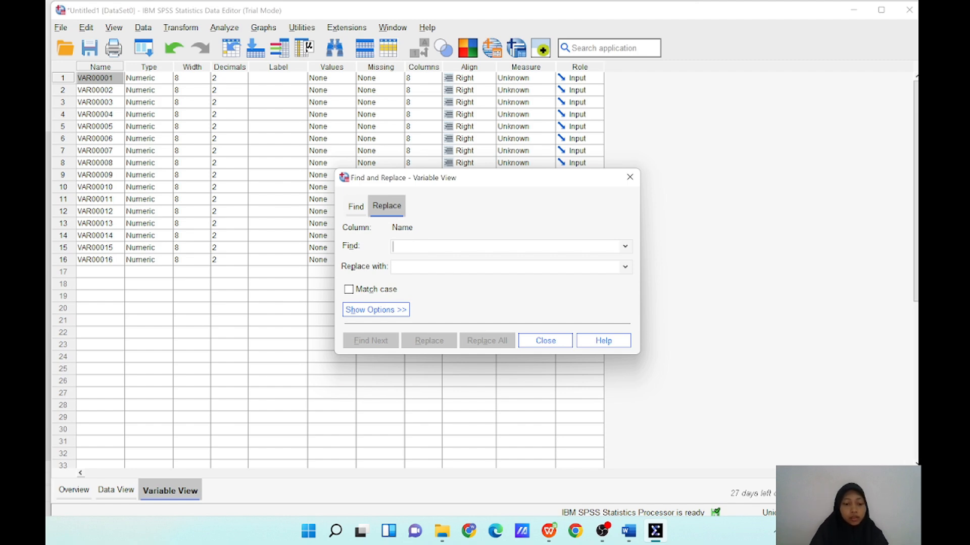
pyautogui.write('VAR0')
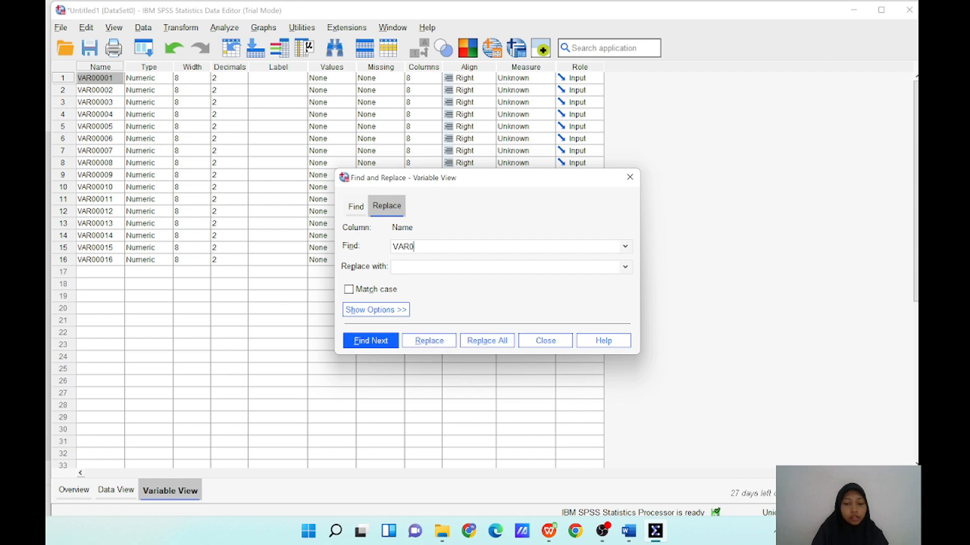
pyautogui.write('00')
pyautogui.write('x')
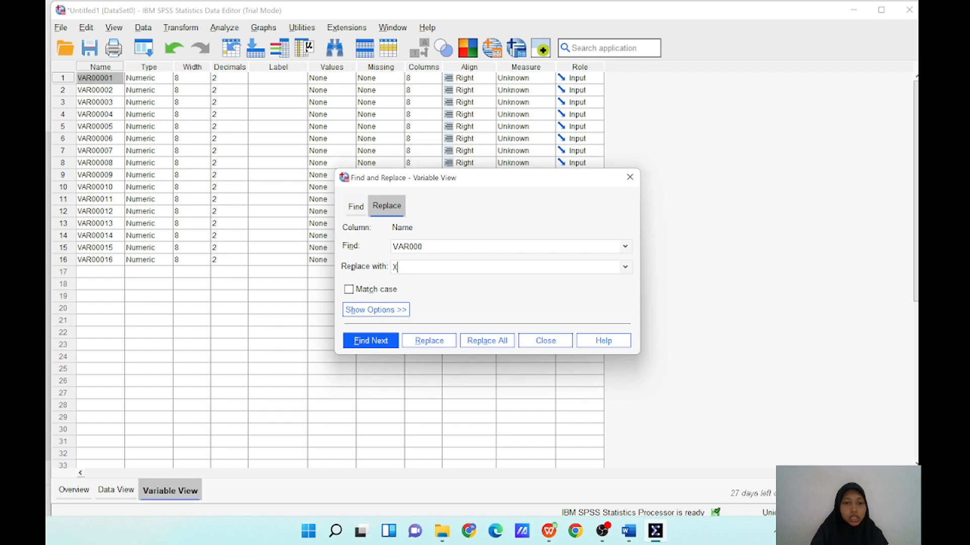
pyautogui.click(482, 341)
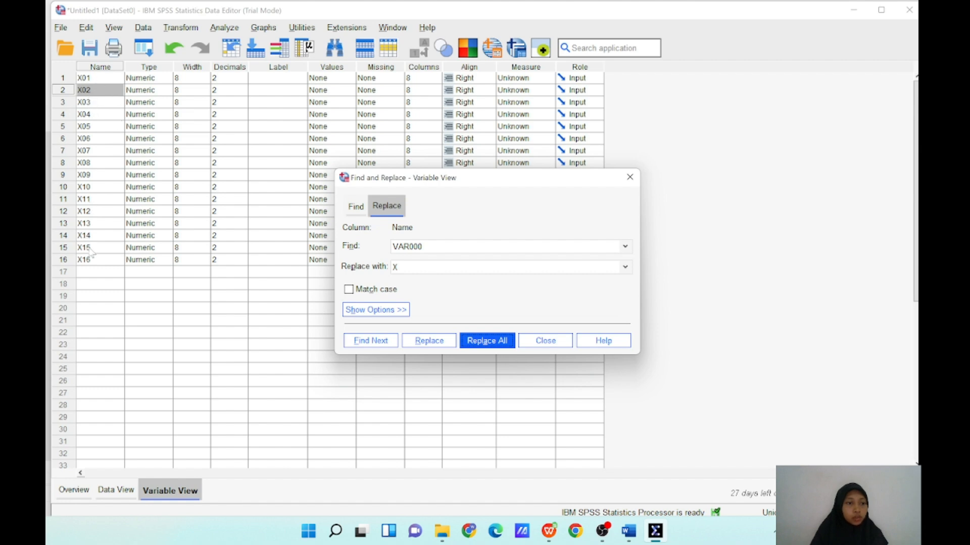
pyautogui.click(543, 348)
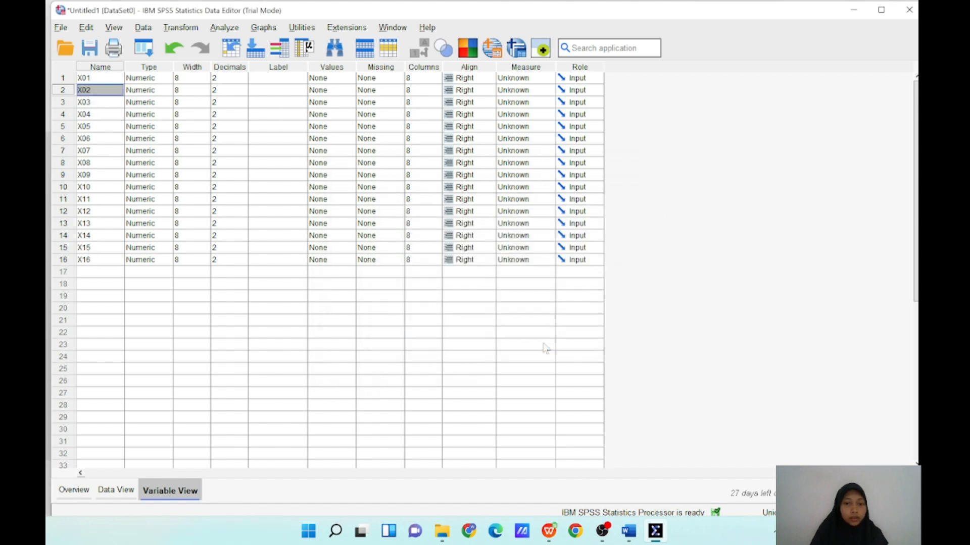
# - Rename the sixteenth variable as TOTAL
pyautogui.doubleClick(97, 263)
pyautogui.press('BackSpace')
pyautogui.press('BackSpace')
pyautogui.press('BackSpace')
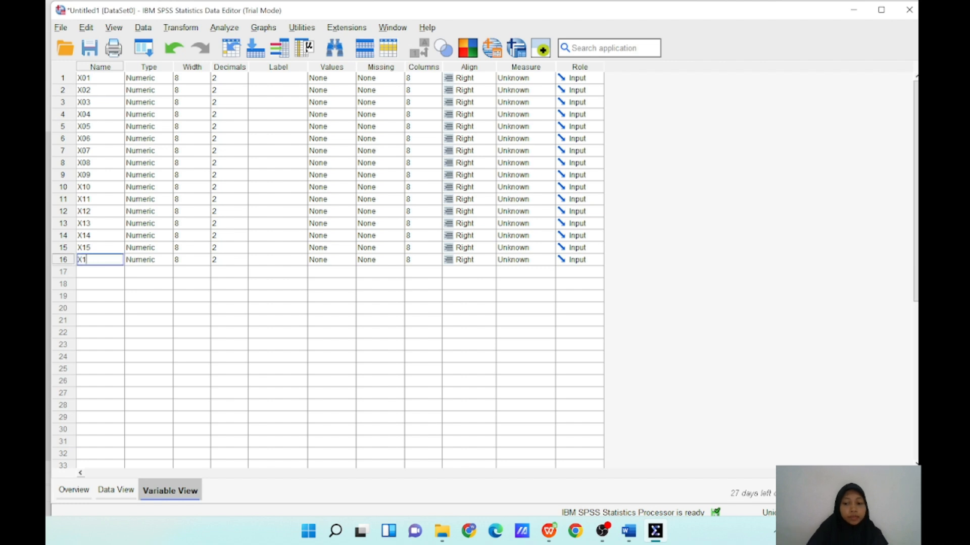
pyautogui.write('T')
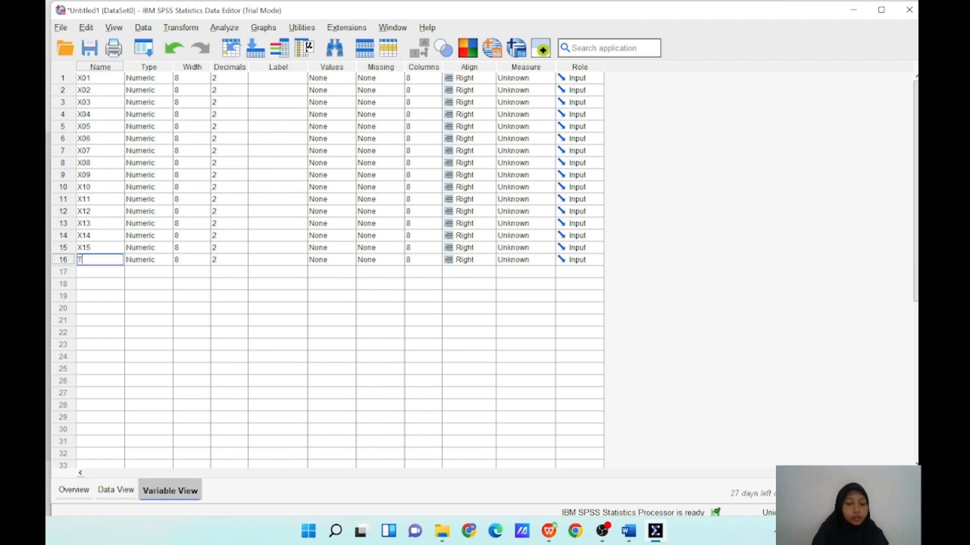
pyautogui.write('OTAL')
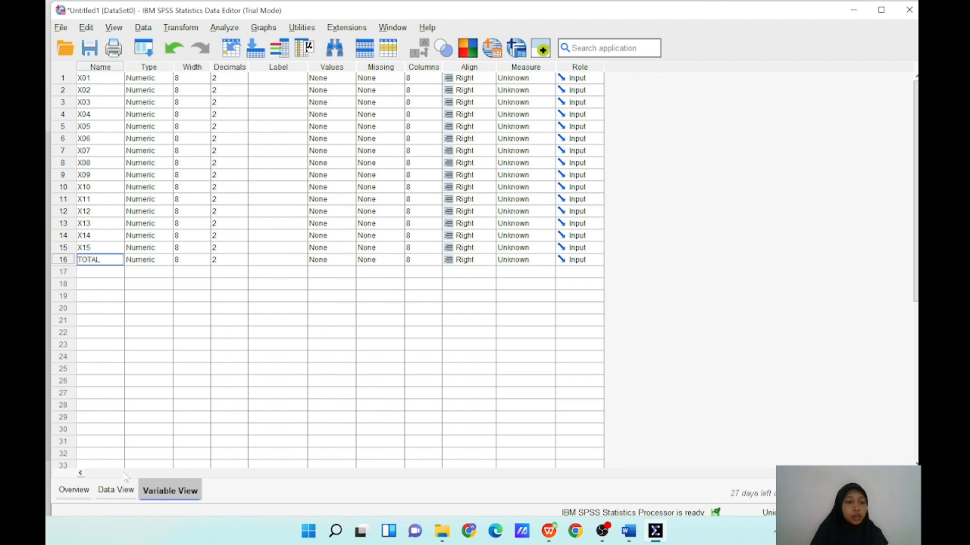
# - Run a two-tailed Pearson bivariate correlation on all variables, X01 to X15 and TOTAL, with significant correlations flagged
pyautogui.click(121, 495)
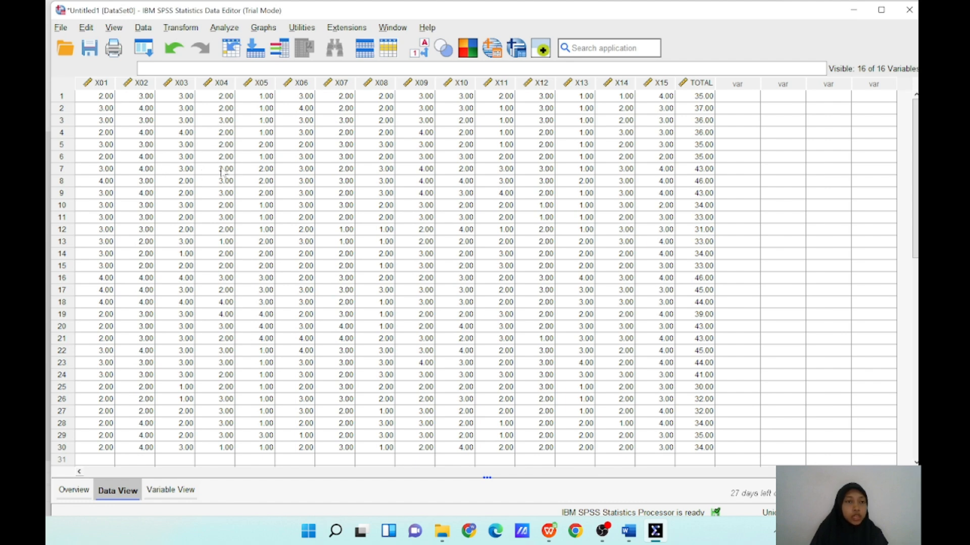
pyautogui.click(223, 29)
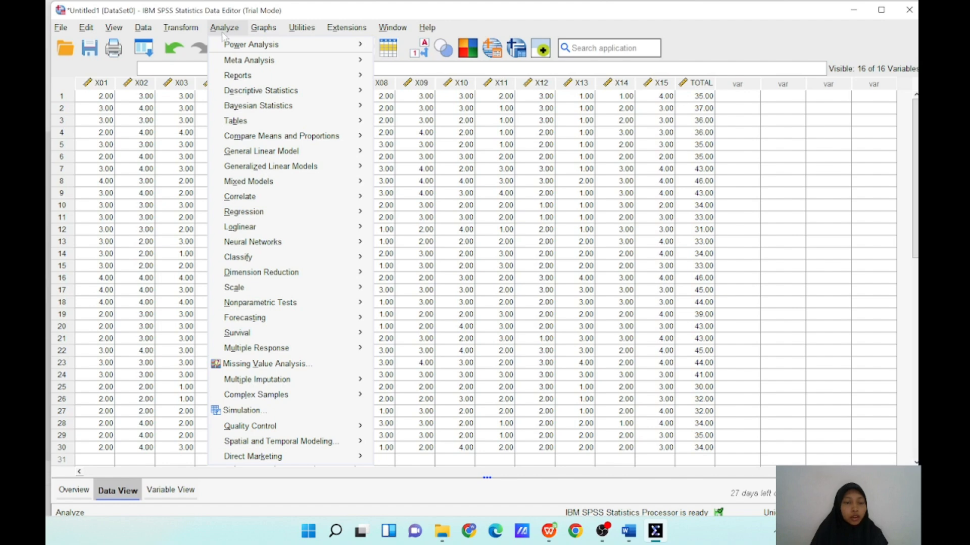
pyautogui.moveTo(304, 201)
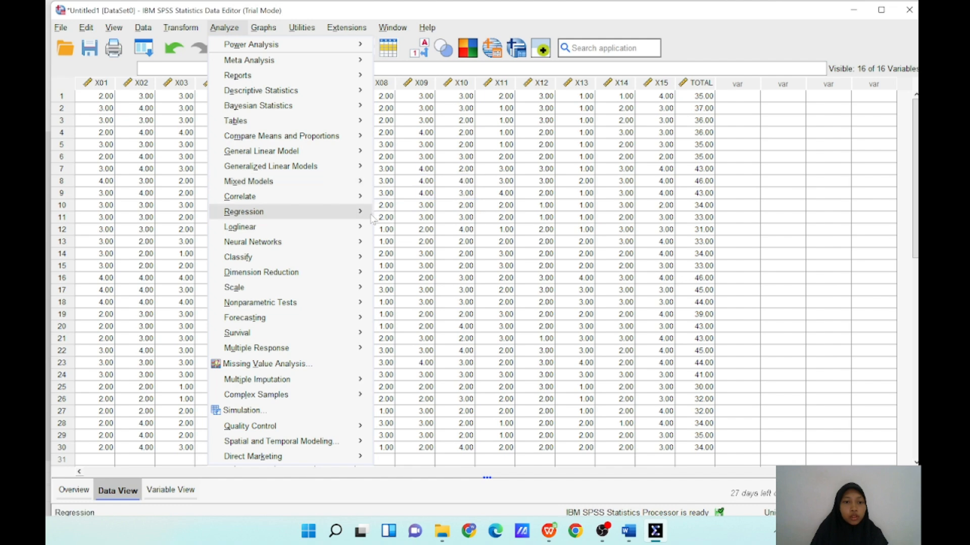
pyautogui.moveTo(371, 198)
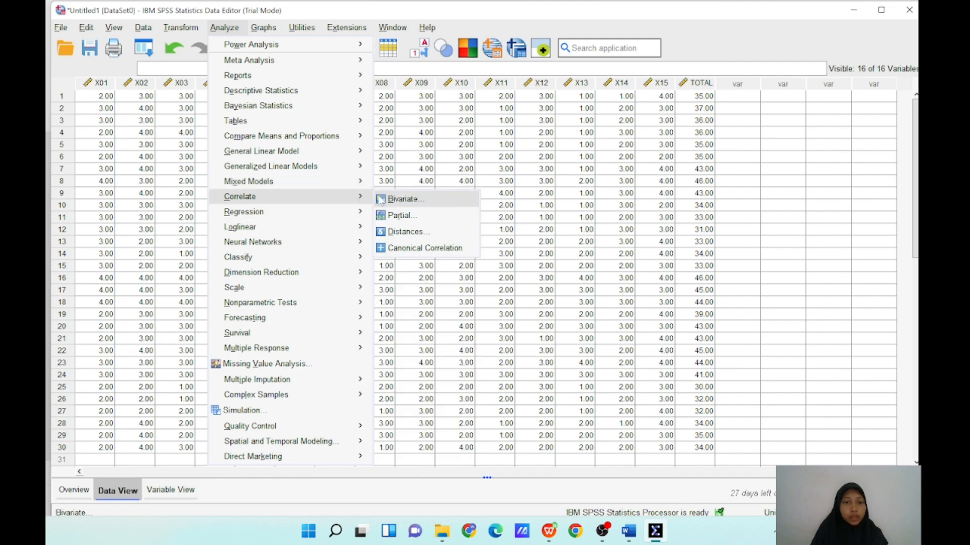
pyautogui.click(422, 202)
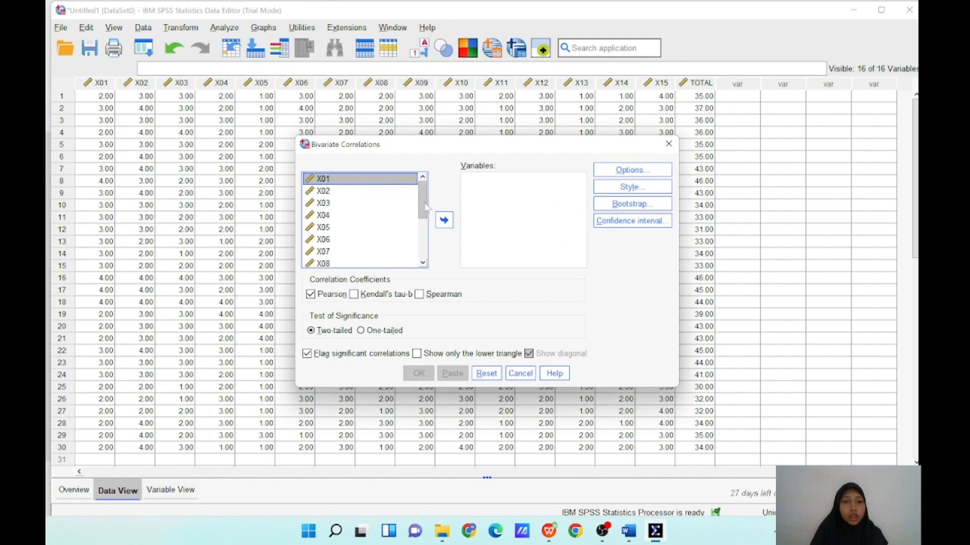
pyautogui.moveTo(423, 207)
pyautogui.mouseDown()
pyautogui.moveTo(424, 263)
pyautogui.moveTo(420, 203)
pyautogui.mouseUp()
pyautogui.hotkey('ctrl', 'a')
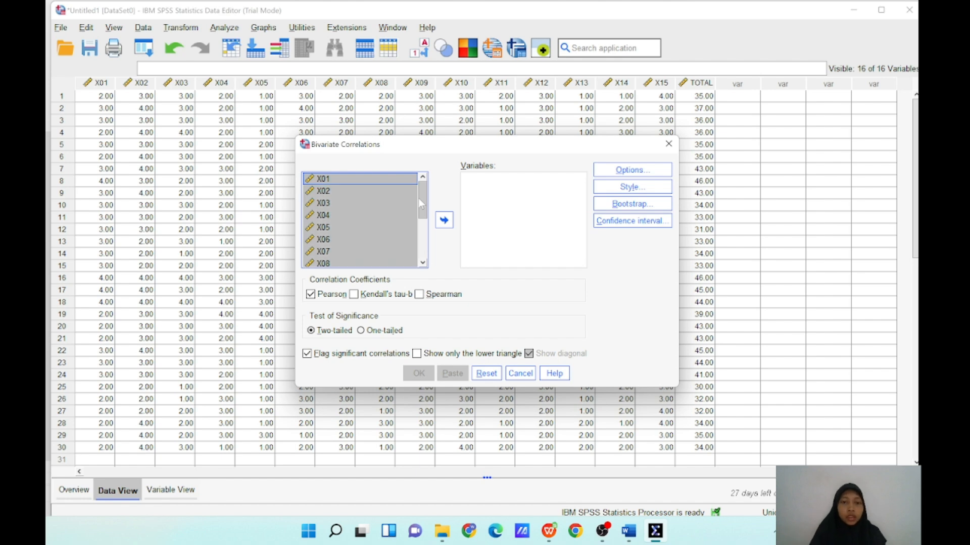
pyautogui.click(445, 221)
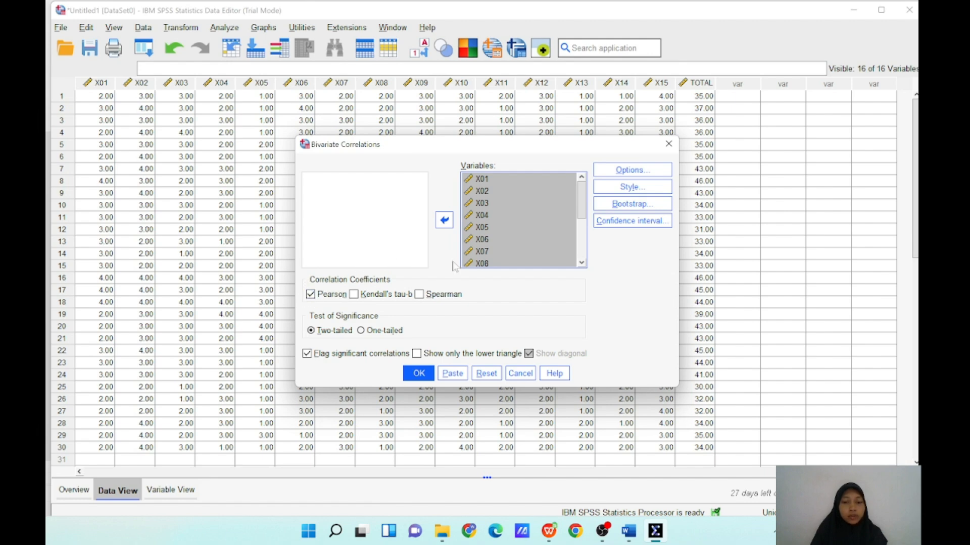
pyautogui.click(419, 373)
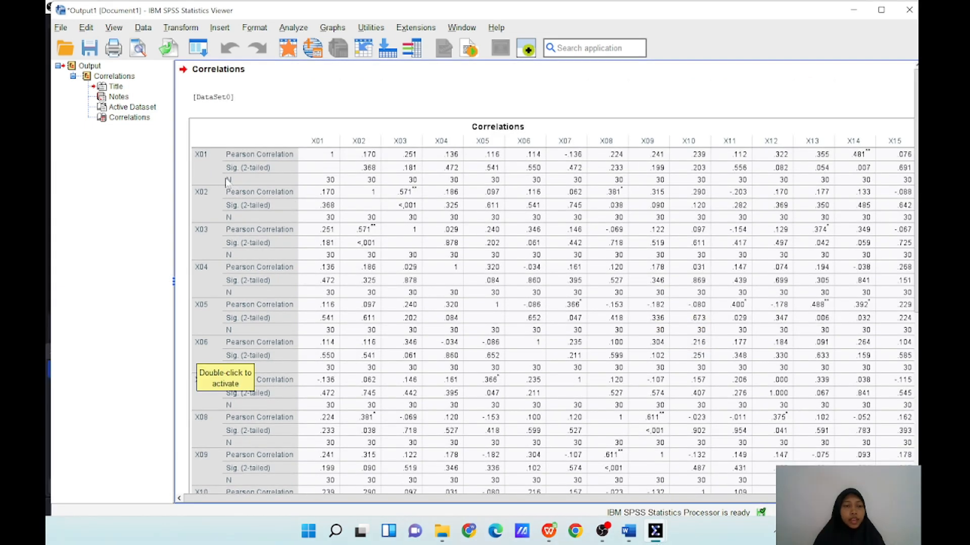
# - Examine the Correlations table from X01 down to the TOTAL row, including Pearson correlations and significance values
pyautogui.click(218, 160)
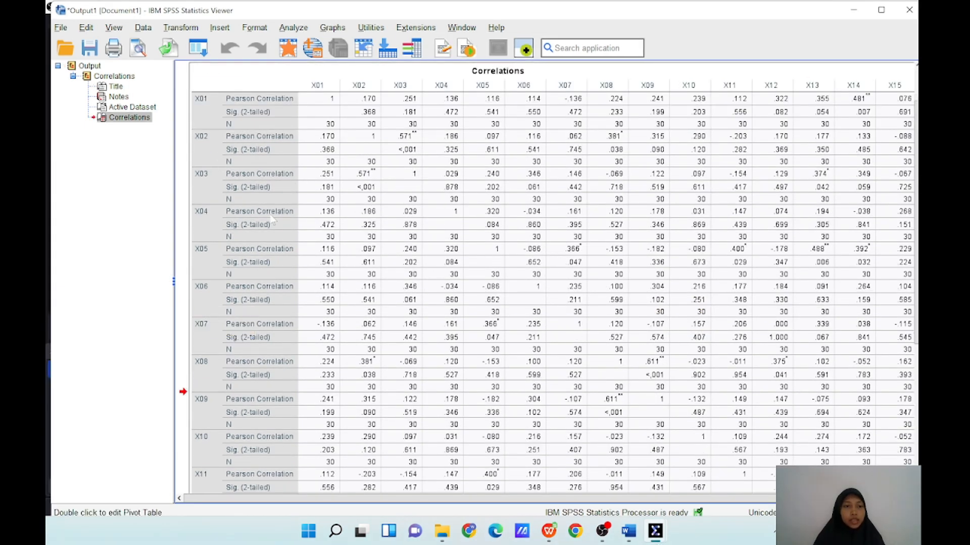
pyautogui.scroll(2, 272, 219)
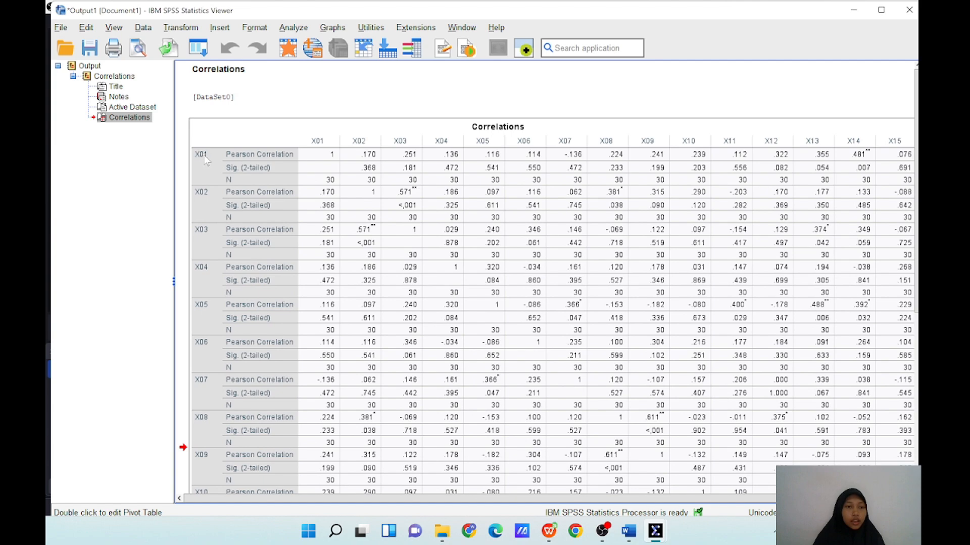
pyautogui.scroll(-10, 242, 263)
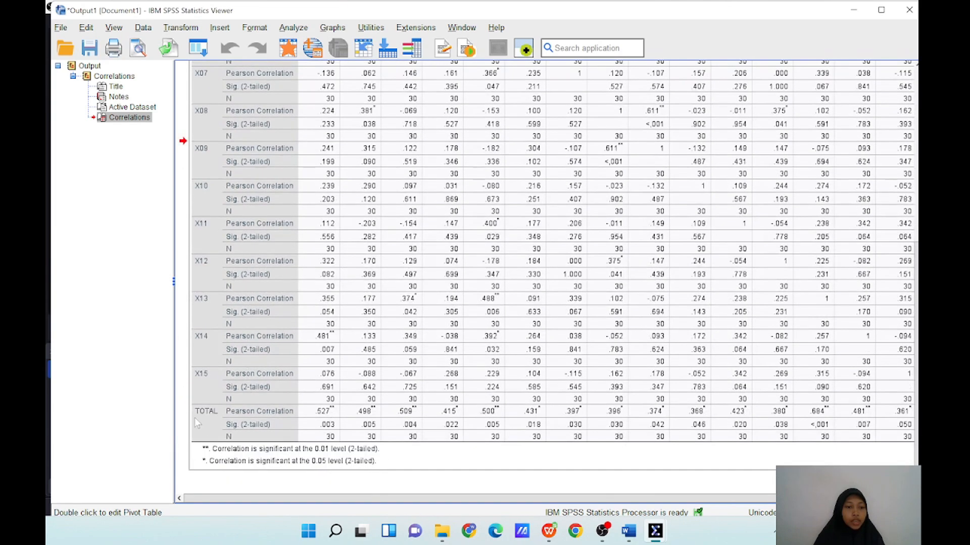
pyautogui.scroll(10, 224, 425)
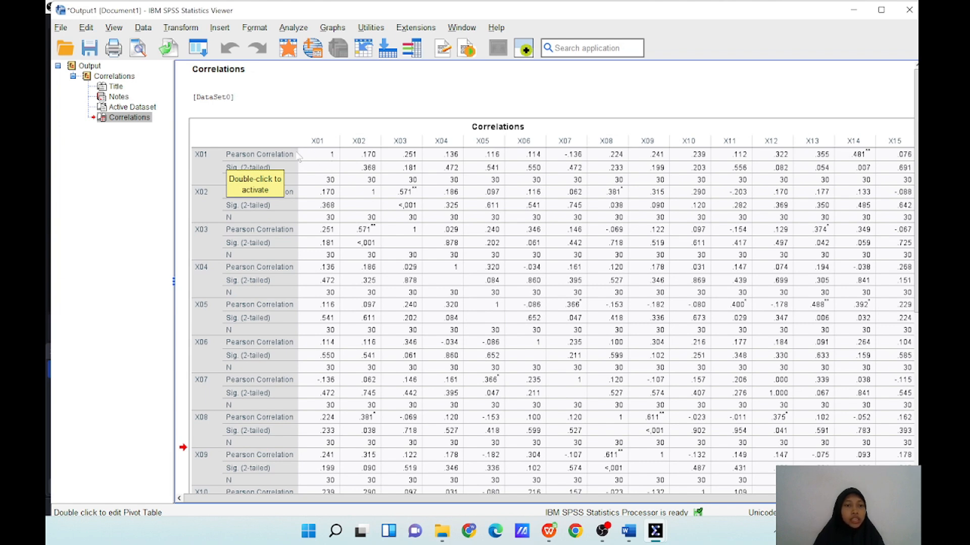
# - Check the TOTAL column of the Correlations table and consult the r Product Moment table in Word for 30 respondents
pyautogui.scroll(-3, 280, 162)
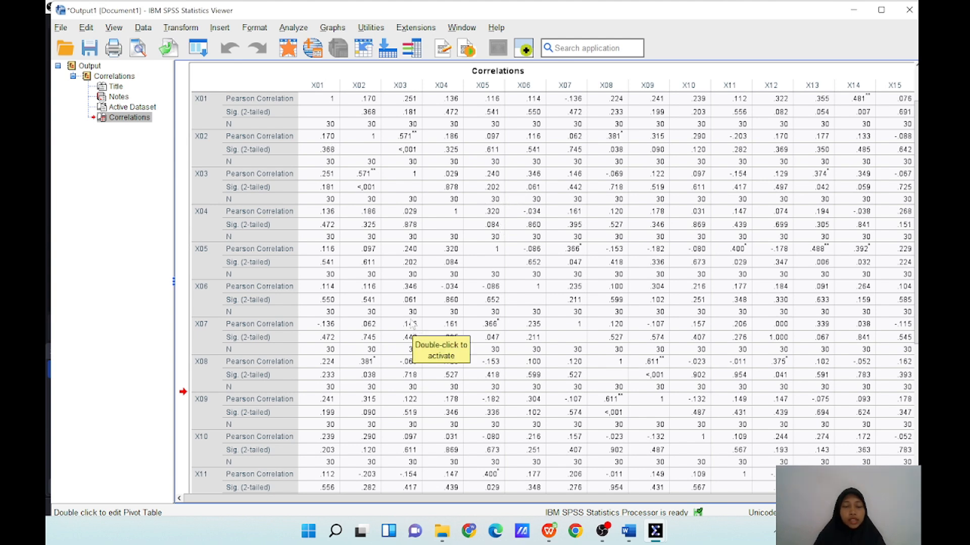
pyautogui.moveTo(588, 500); pyautogui.dragTo(626, 508)
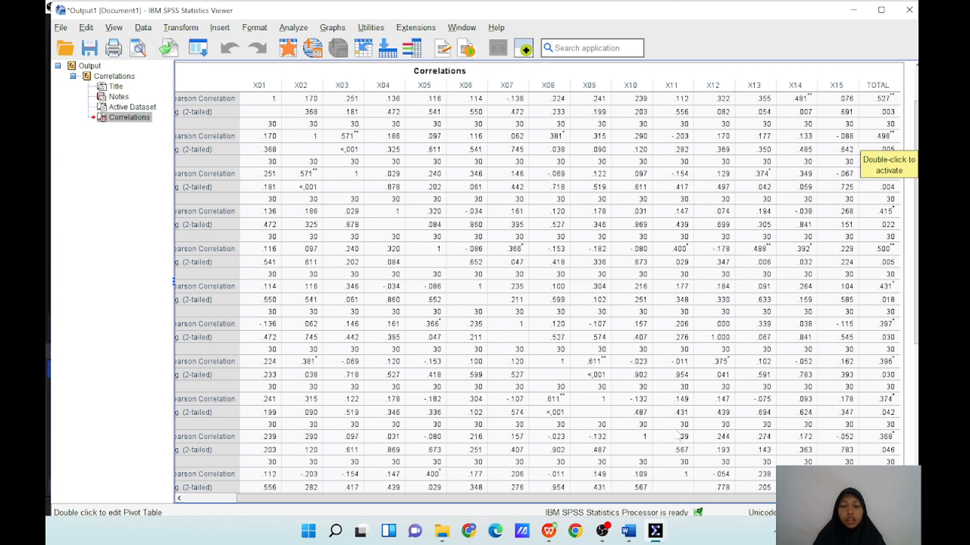
pyautogui.click(632, 535)
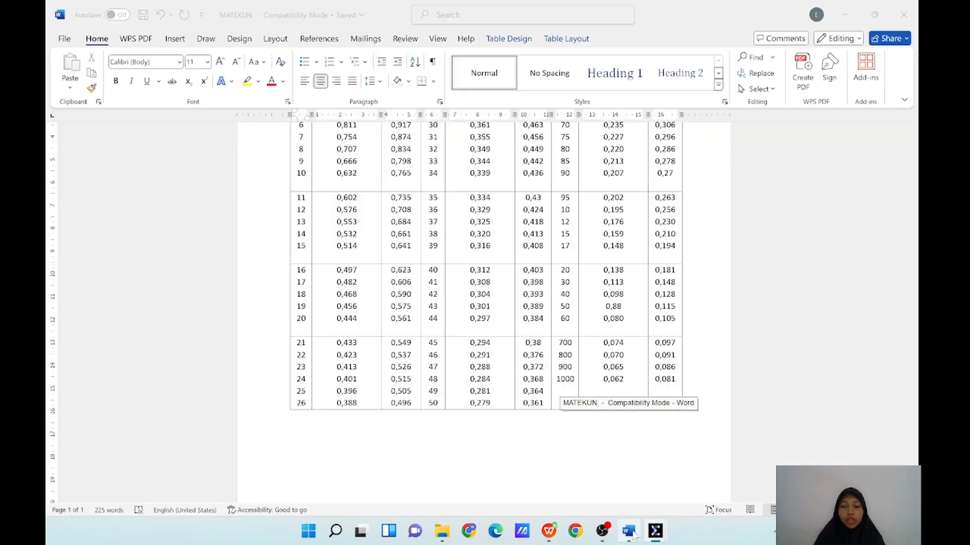
pyautogui.scroll(3, 483, 303)
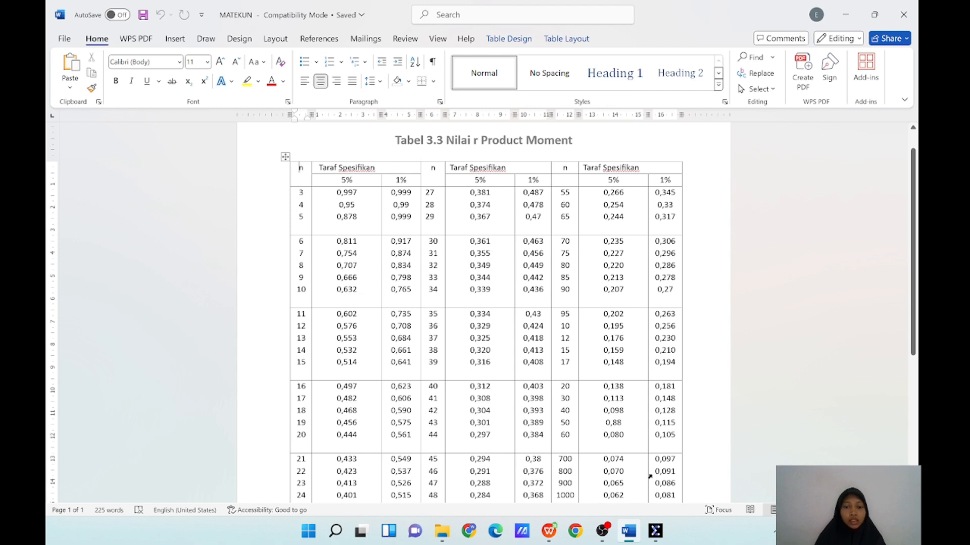
# - Switch back to the SPSS output and compare the Pearson correlation and significance of items X01 to X15 with TOTAL
pyautogui.click(657, 530)
pyautogui.click(658, 531)
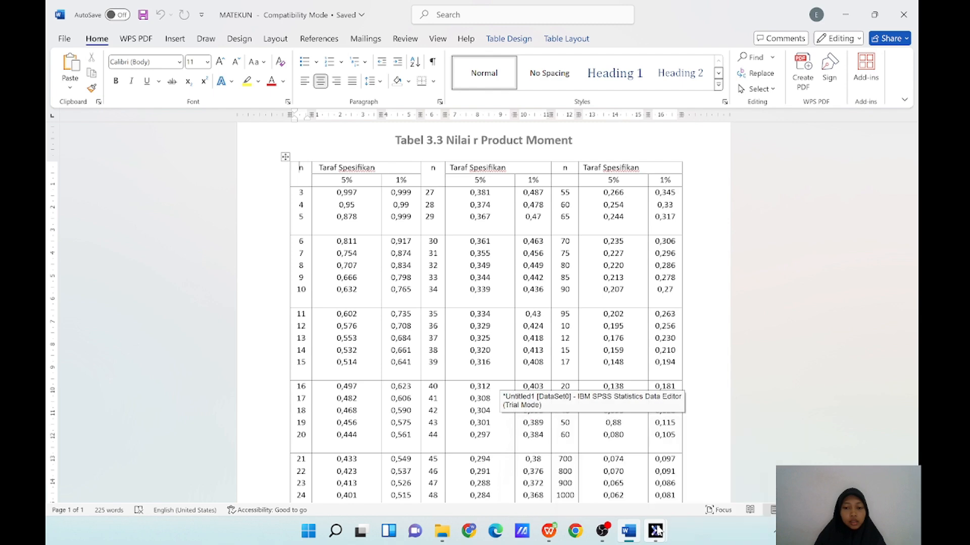
pyautogui.click(657, 530)
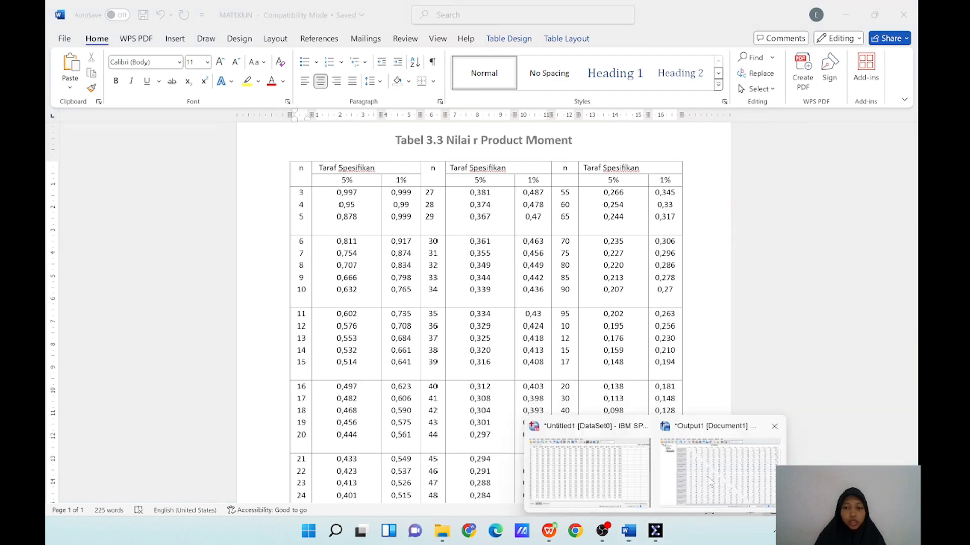
pyautogui.click(710, 483)
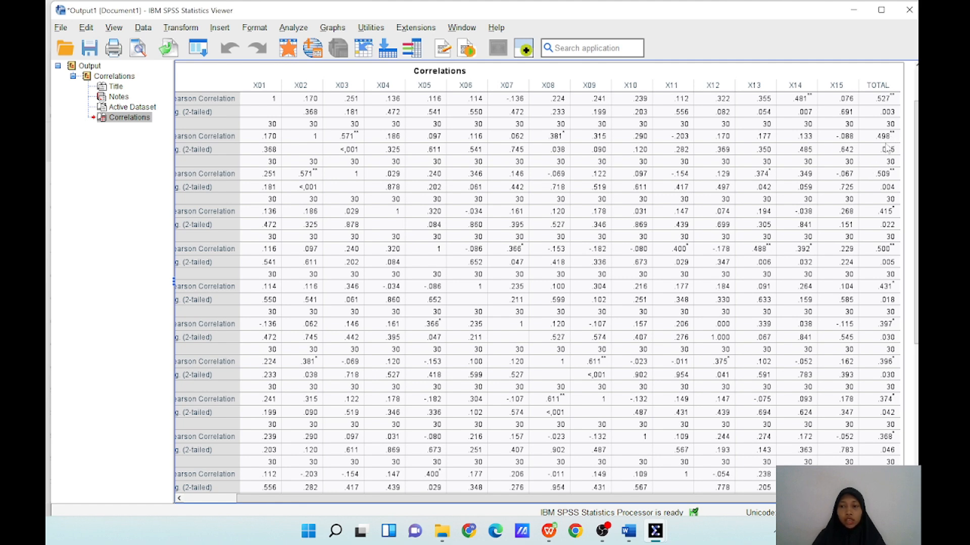
pyautogui.scroll(-5, 897, 353)
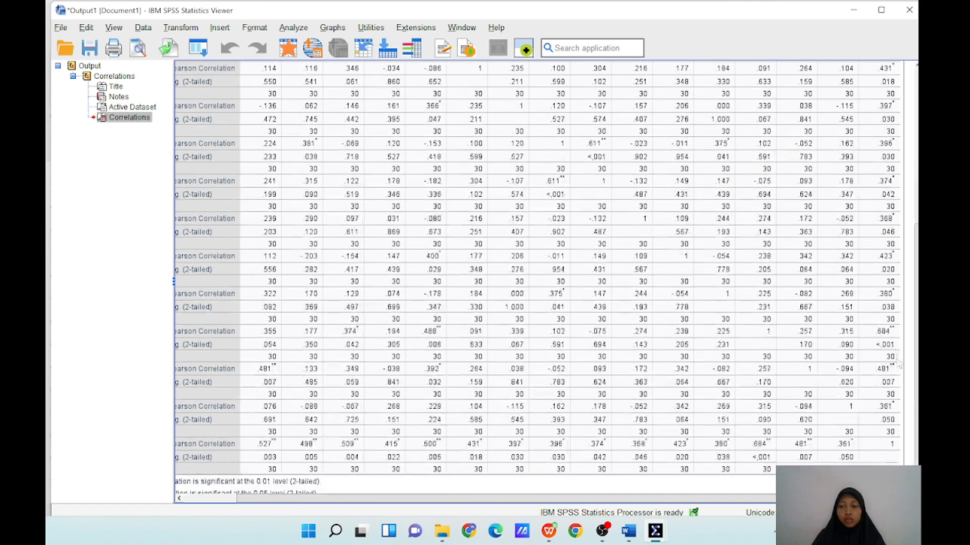
pyautogui.scroll(5, 898, 363)
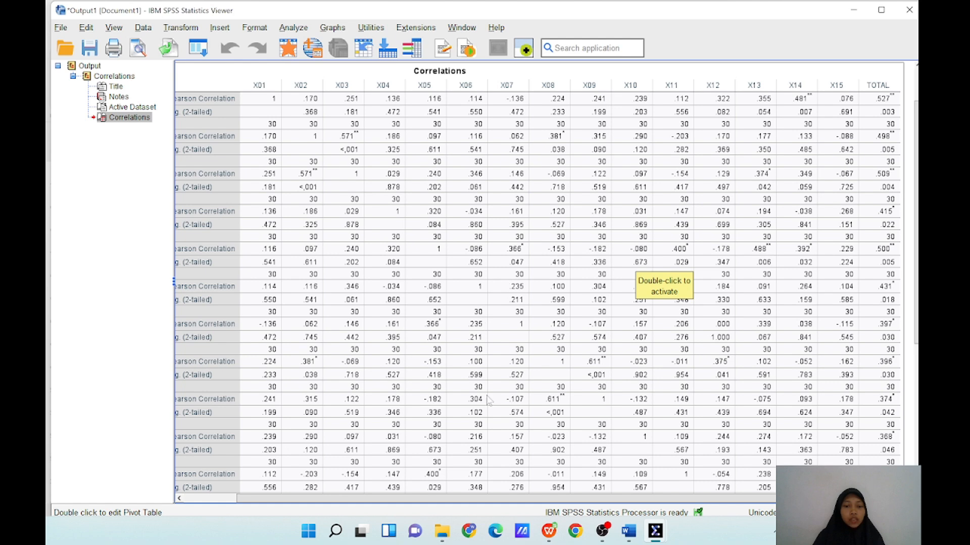
pyautogui.moveTo(502, 499); pyautogui.dragTo(397, 502)
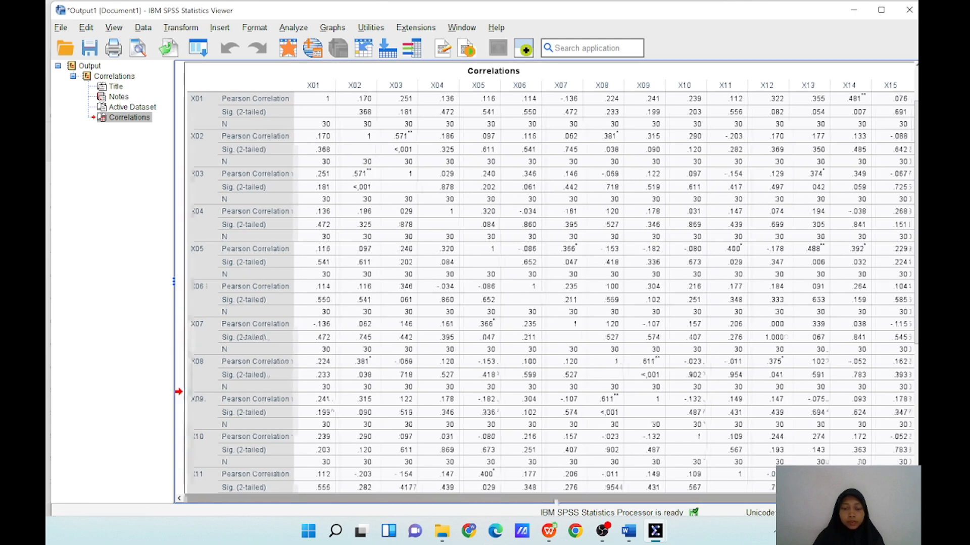
pyautogui.moveTo(539, 499); pyautogui.dragTo(593, 499)
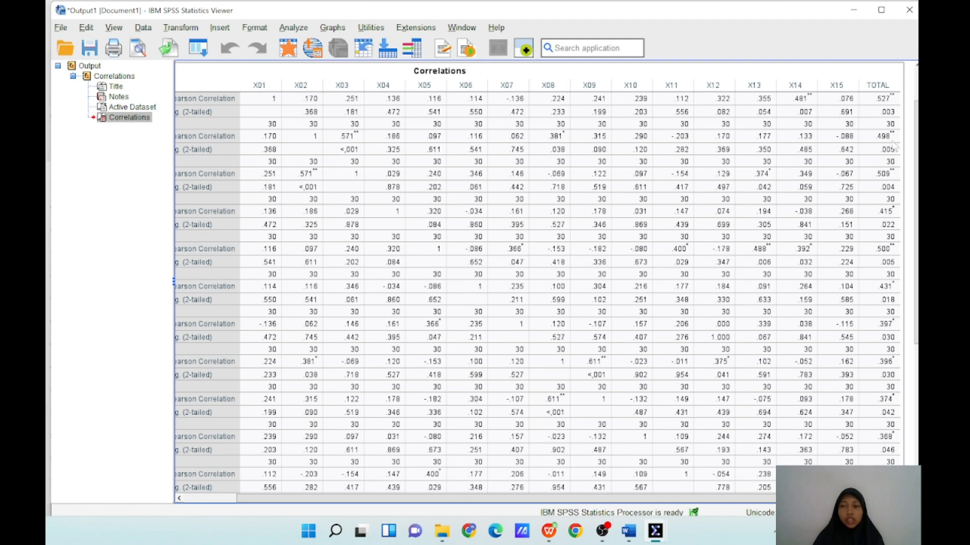
pyautogui.scroll(-3, 790, 300)
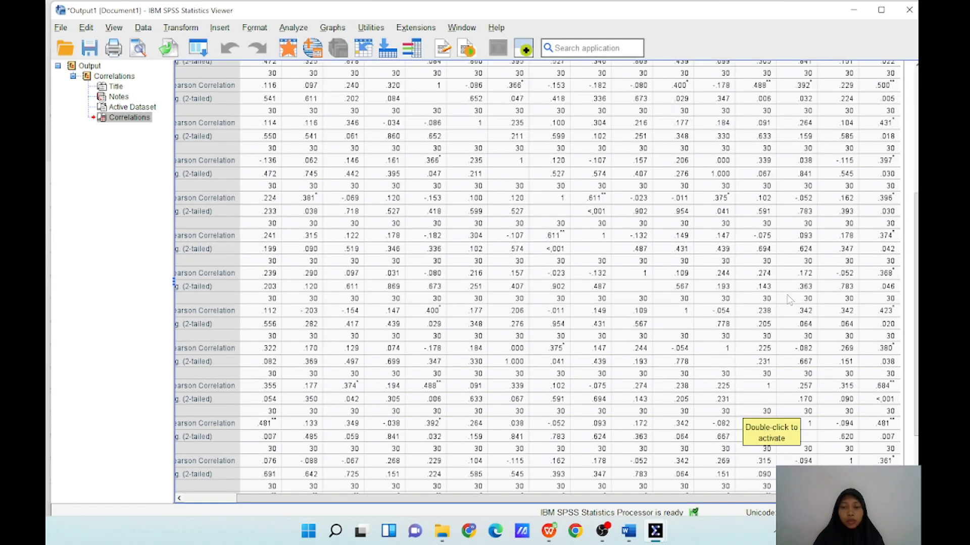
pyautogui.scroll(4, 732, 393)
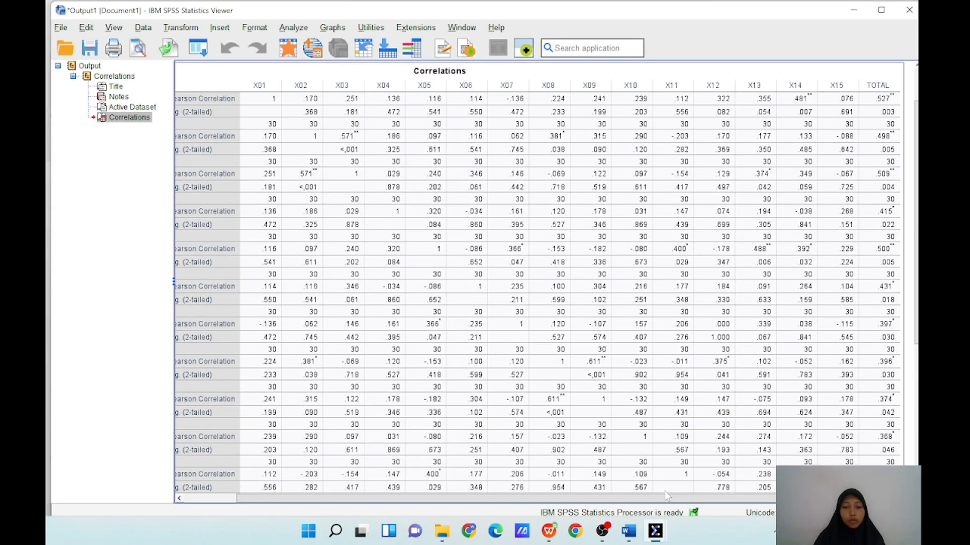
# - Start a Reliability Analysis on the questionnaire data and add X01 to X15 as items, leaving out TOTAL
pyautogui.moveTo(655, 531)
pyautogui.click(605, 474)
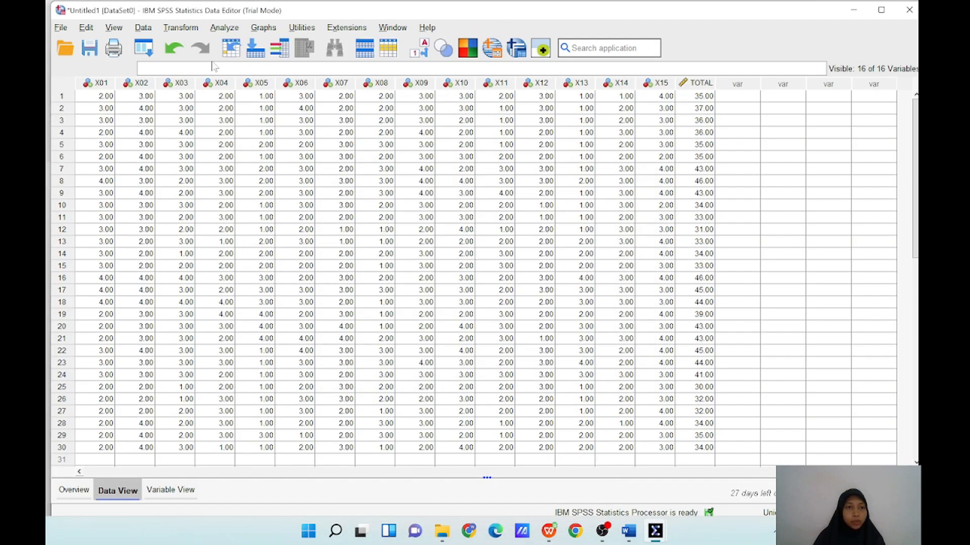
pyautogui.click(225, 28)
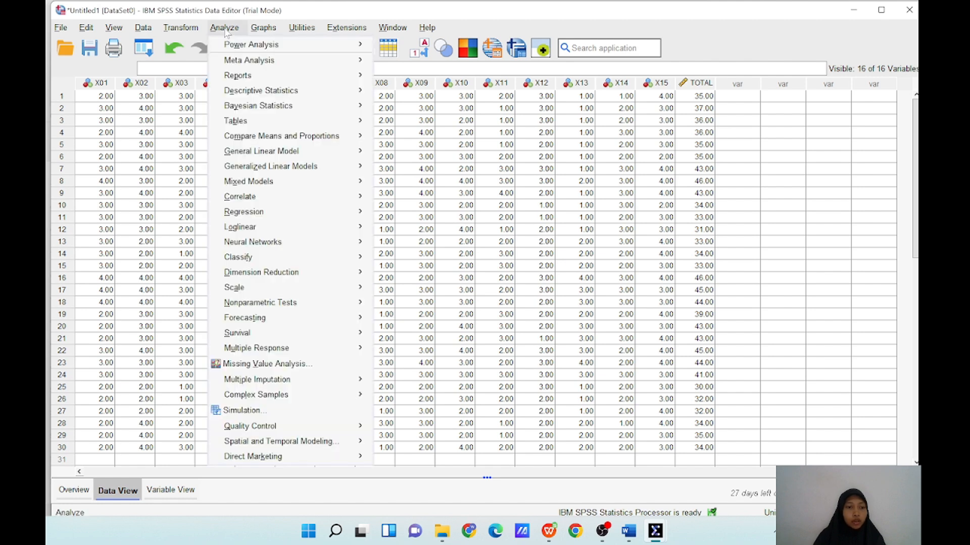
pyautogui.moveTo(250, 281)
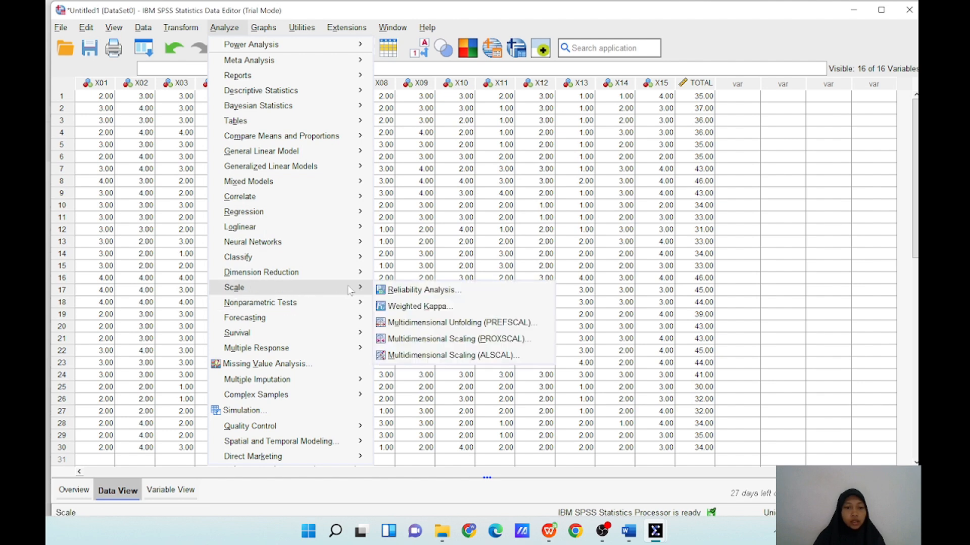
pyautogui.click(454, 291)
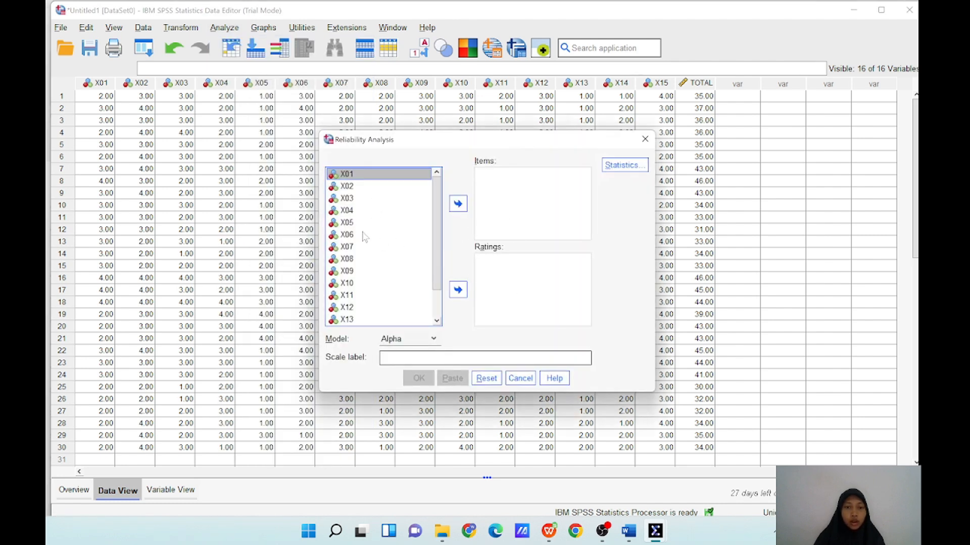
pyautogui.scroll(-1, 365, 238)
pyautogui.scroll(1, 369, 235)
pyautogui.scroll(-1, 383, 233)
pyautogui.scroll(1, 382, 233)
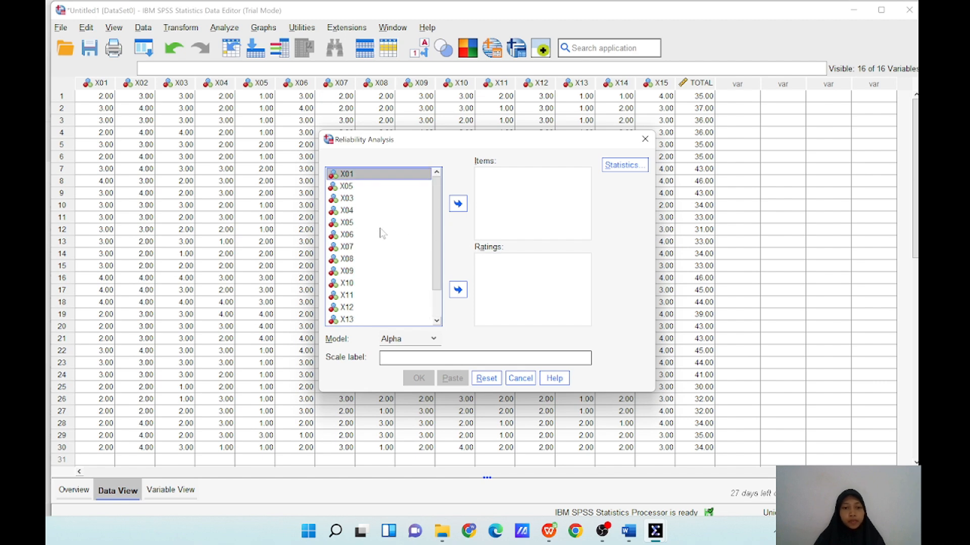
pyautogui.hotkey('ctrl', 'a')
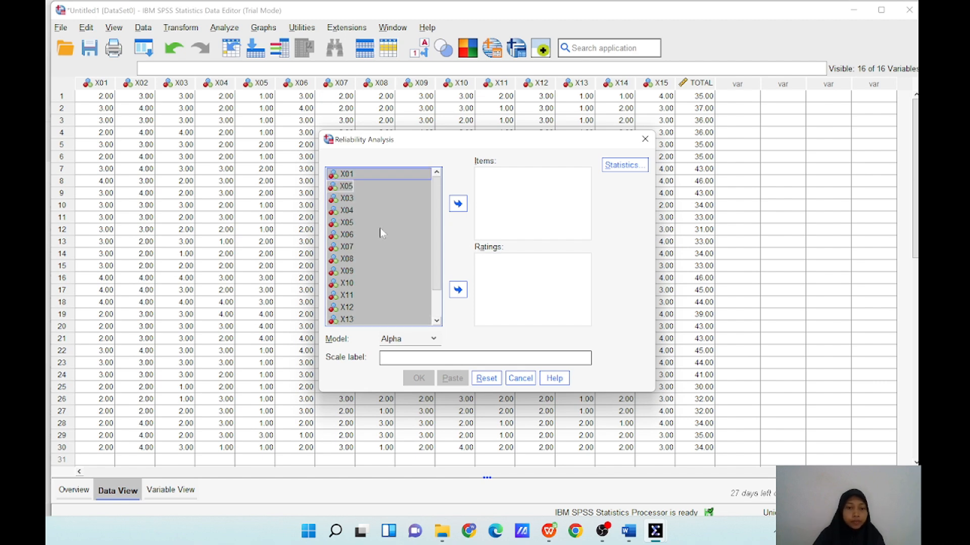
pyautogui.scroll(-1, 383, 234)
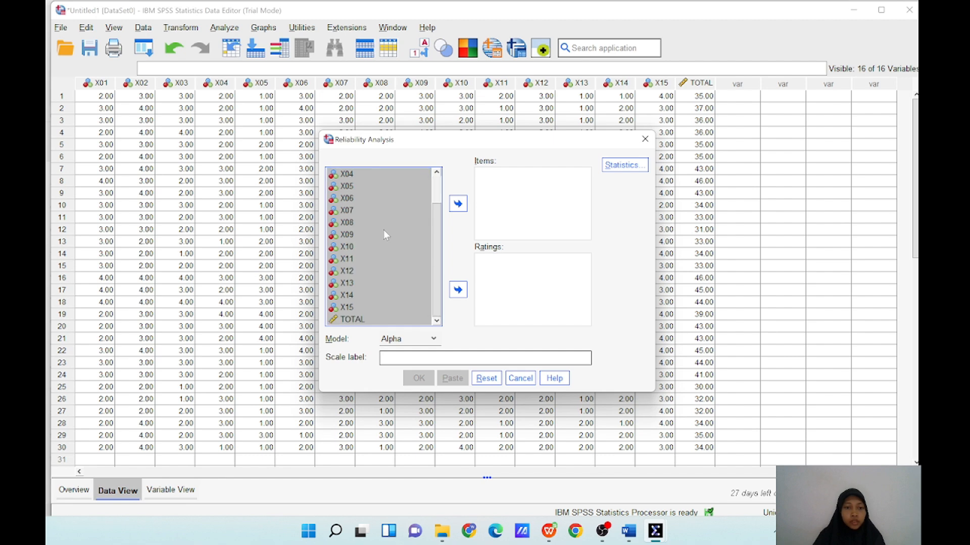
pyautogui.keyDown('ctrl'); pyautogui.click(360, 318); pyautogui.keyUp('ctrl')
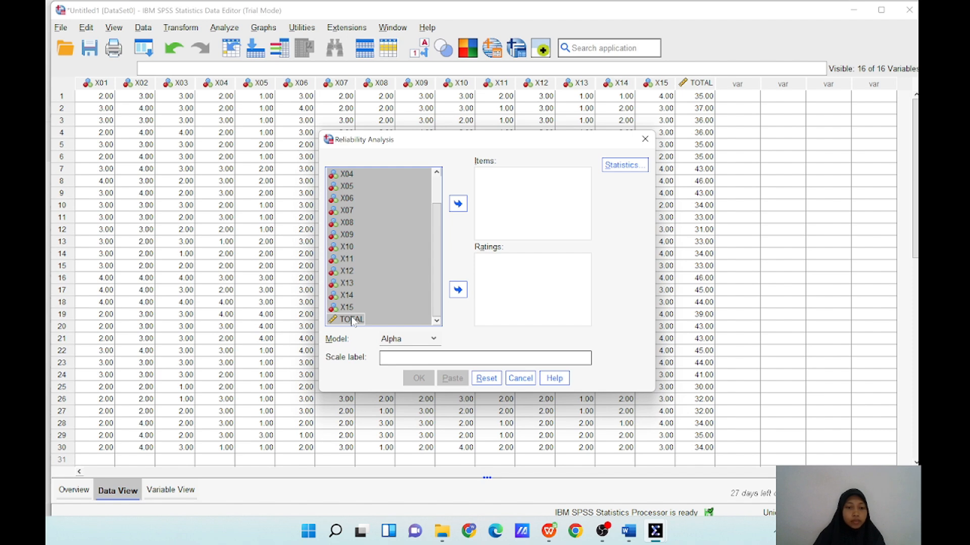
pyautogui.keyDown('ctrl'); pyautogui.click(352, 320); pyautogui.keyUp('ctrl')
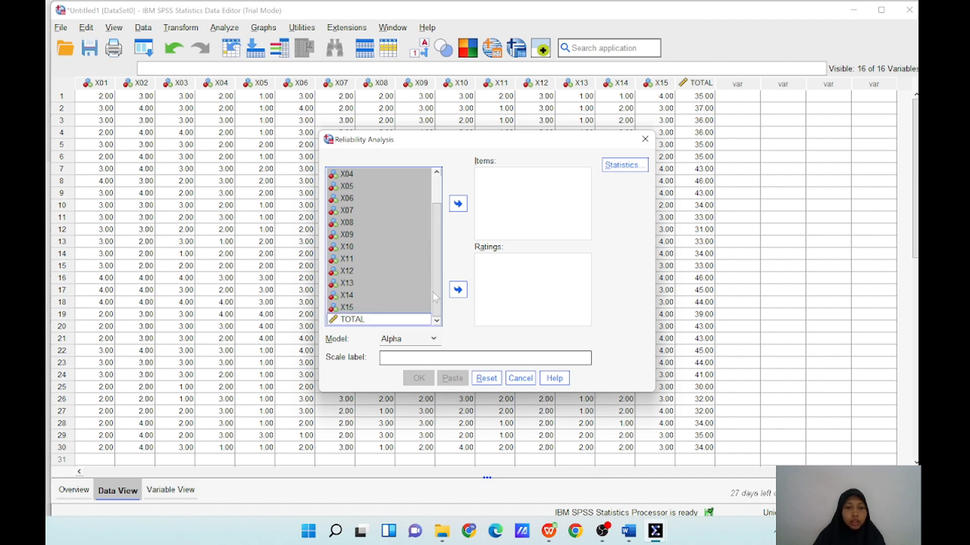
pyautogui.click(460, 210)
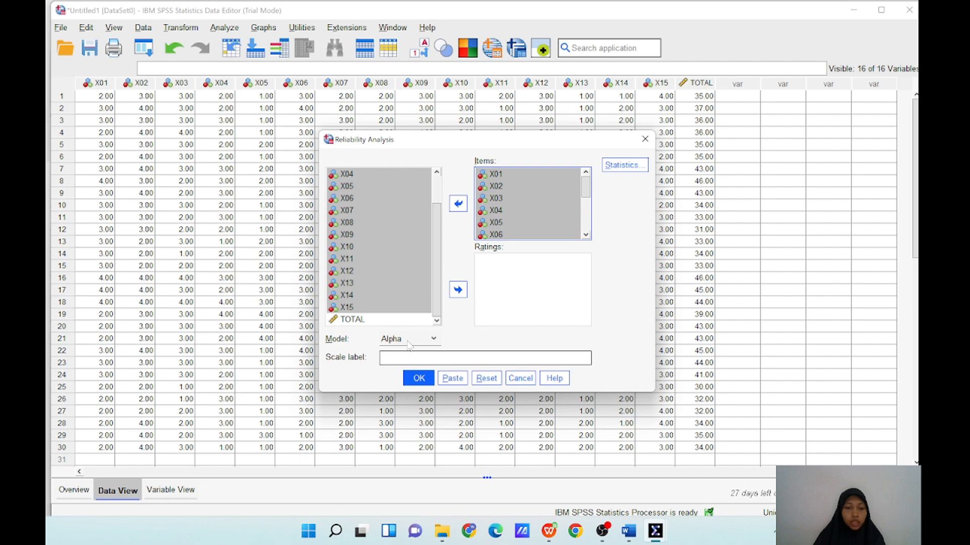
# - Use the Alpha model, include the scale if item deleted descriptives, and run the reliability analysis
pyautogui.click(437, 340)
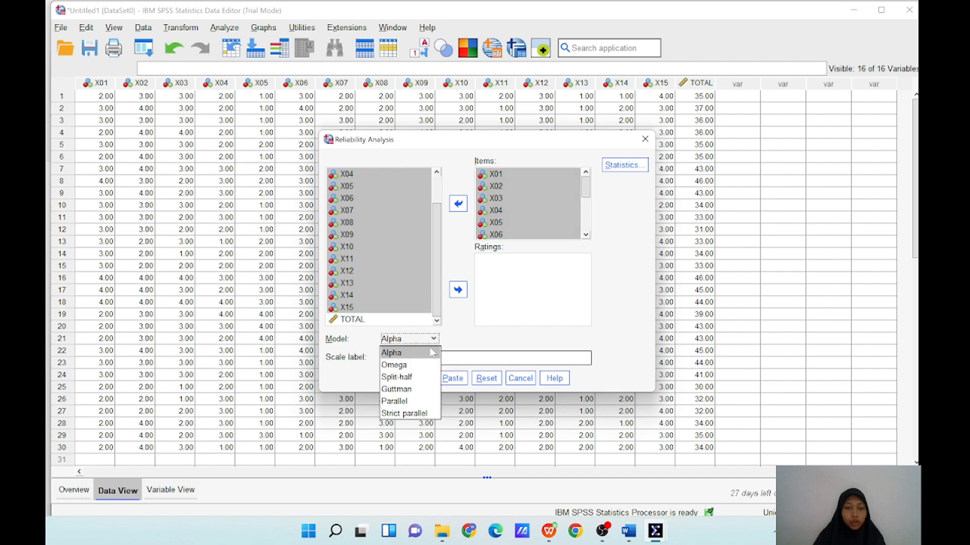
pyautogui.click(430, 353)
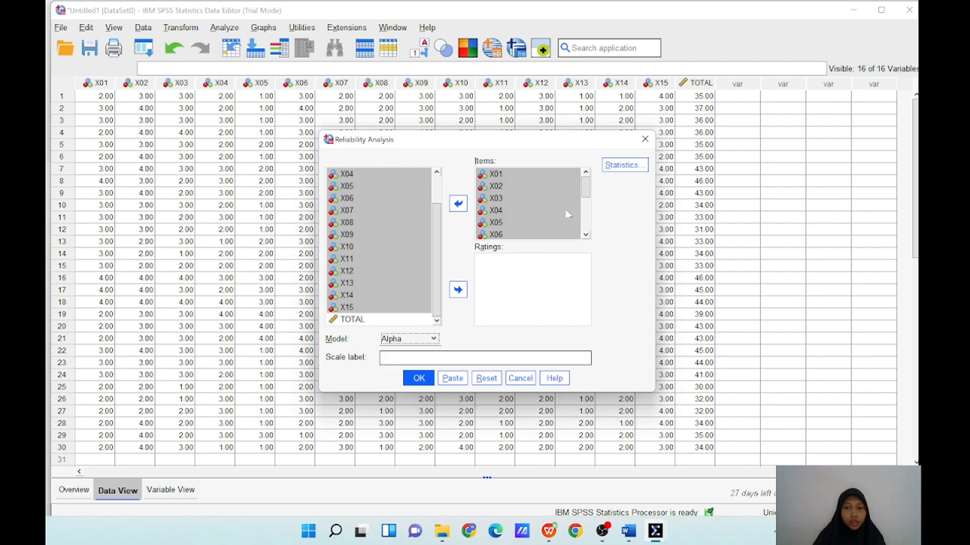
pyautogui.click(623, 165)
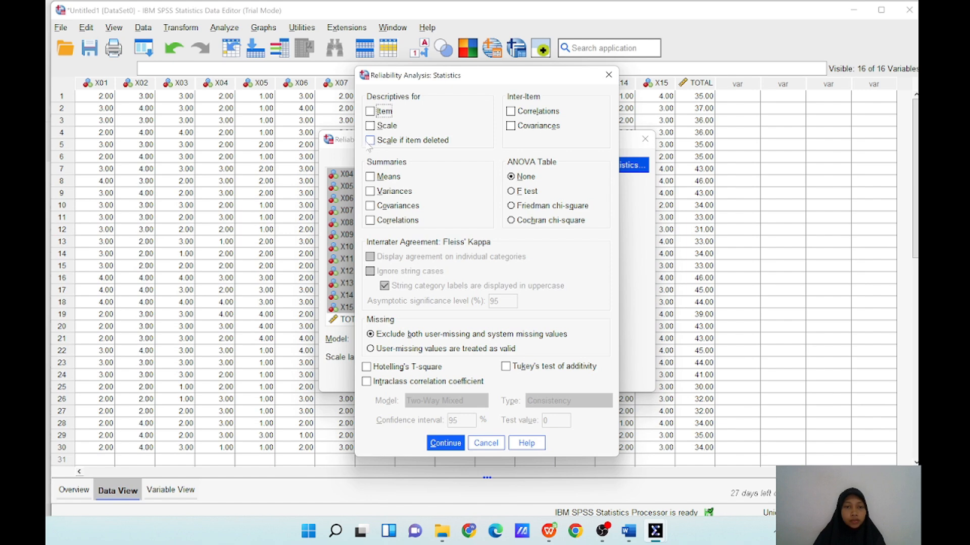
pyautogui.click(373, 142)
pyautogui.click(446, 444)
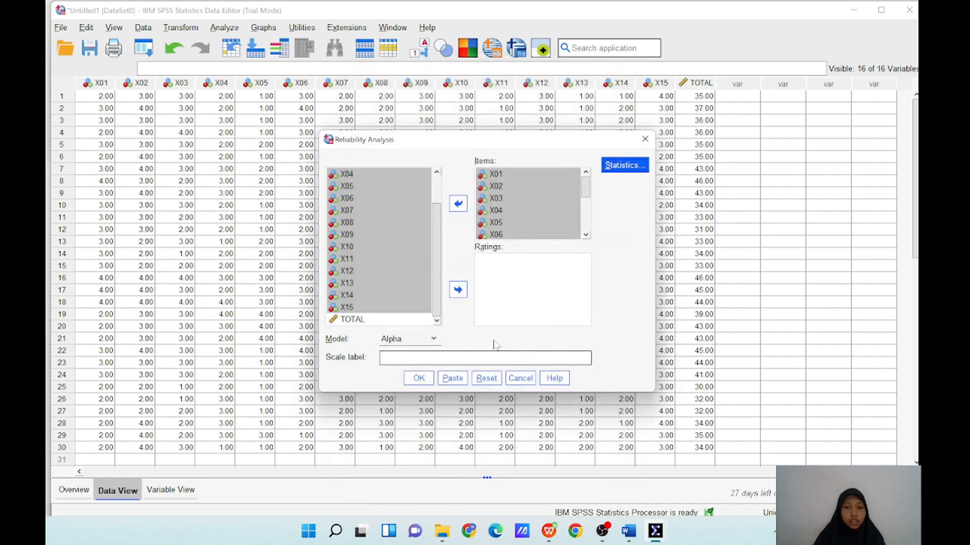
pyautogui.click(427, 380)
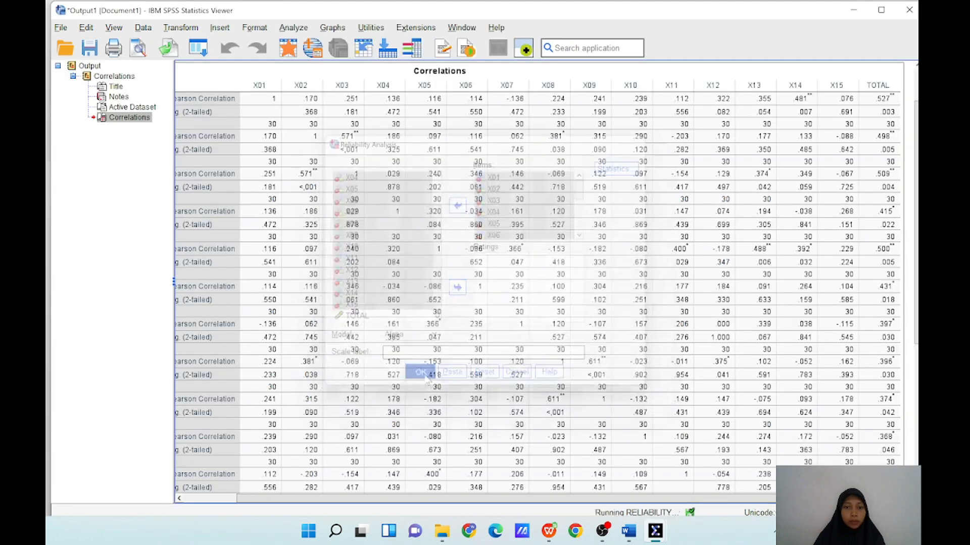
# - Examine the reliability output: the Case Processing Summary, Cronbach's Alpha in Reliability Statistics, and the Item-Total Statistics
pyautogui.scroll(-2, 404, 354)
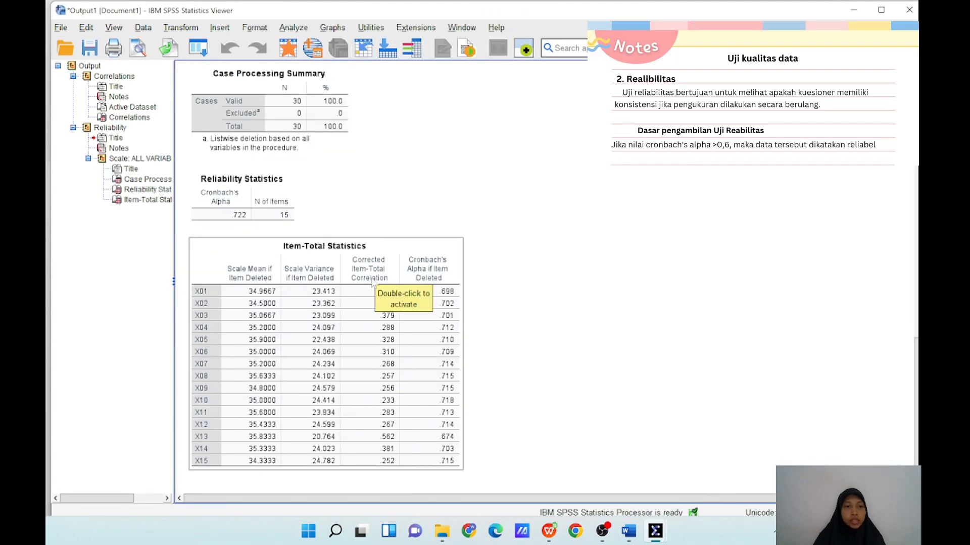
pyautogui.scroll(8, 374, 282)
pyautogui.scroll(-7, 373, 282)
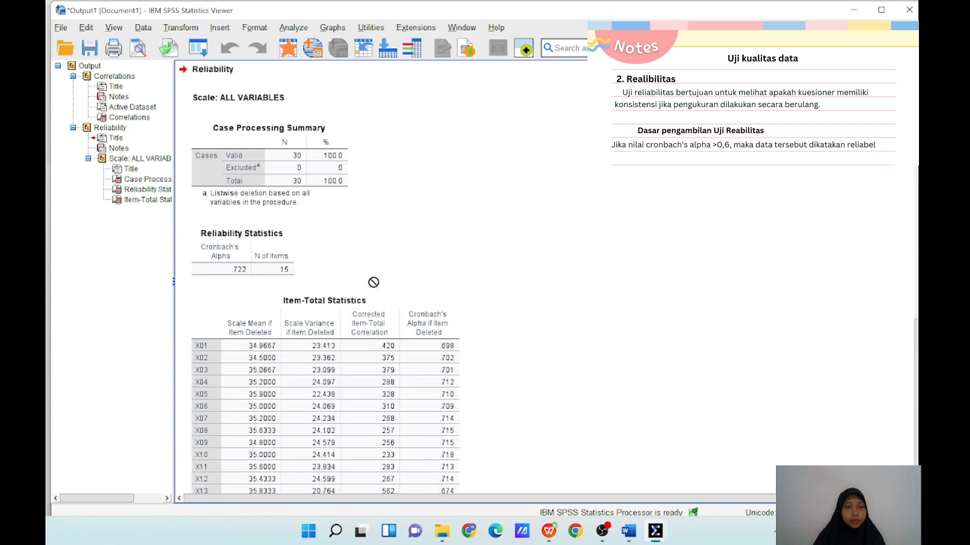
pyautogui.scroll(-3, 373, 282)
pyautogui.scroll(5, 373, 283)
pyautogui.scroll(-2, 373, 282)
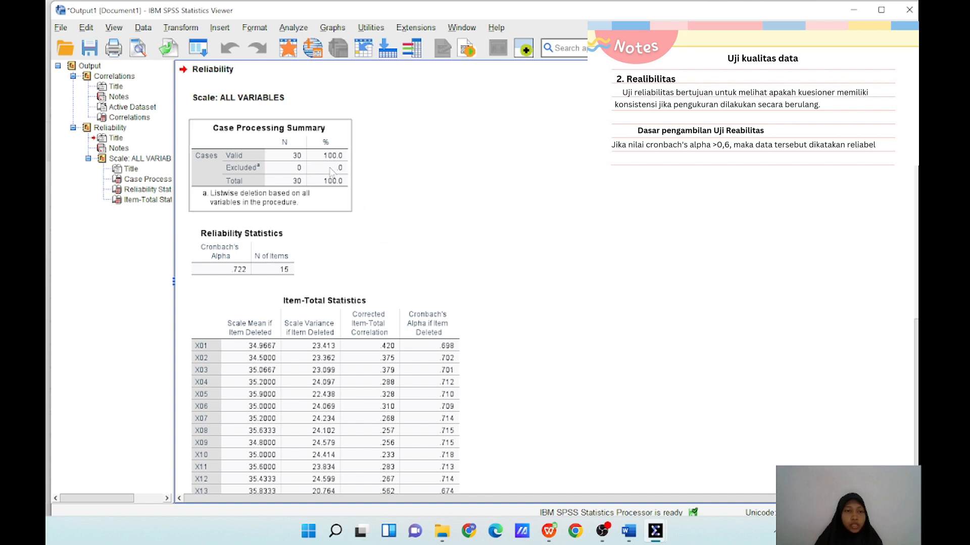
pyautogui.scroll(-1, 313, 242)
pyautogui.scroll(4, 288, 354)
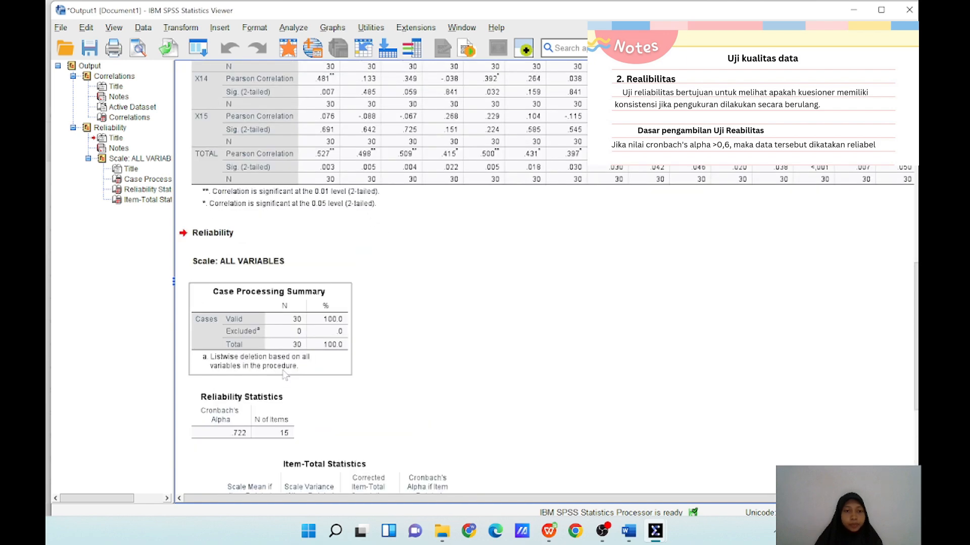
pyautogui.scroll(-3, 286, 374)
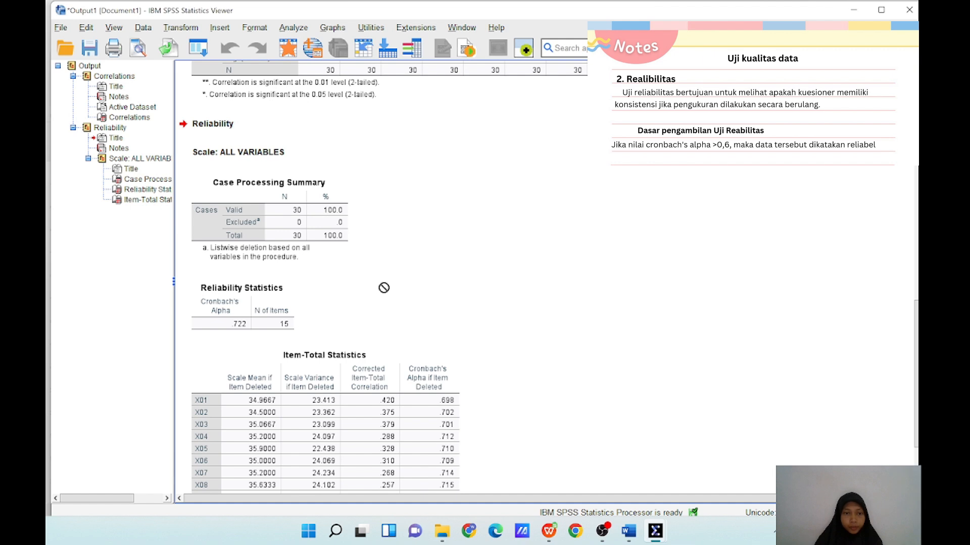
pyautogui.scroll(-2, 354, 282)
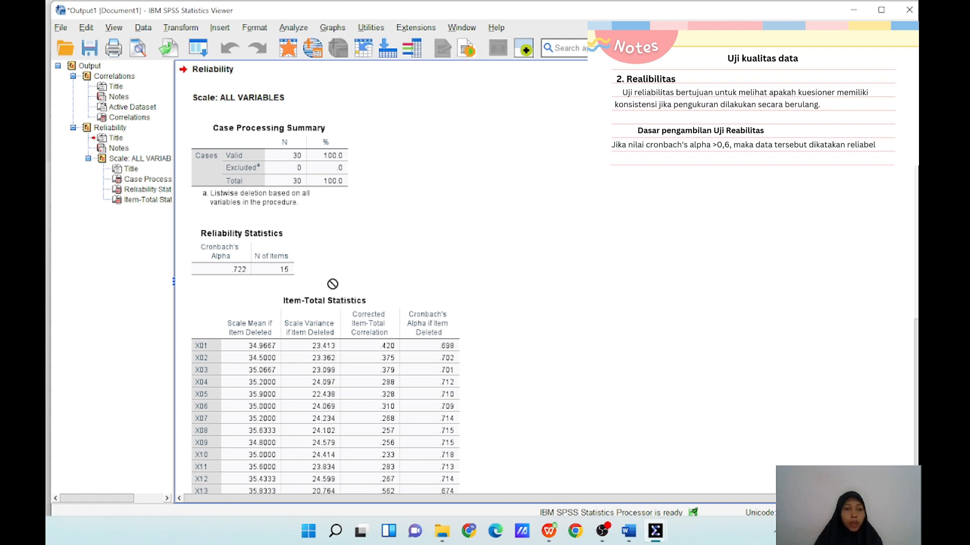
pyautogui.click(292, 276)
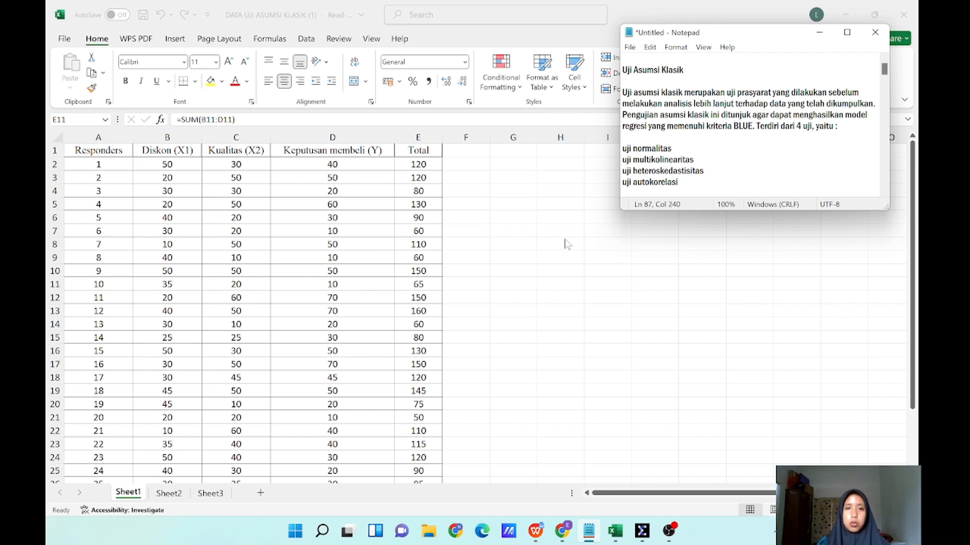
# - Switch to the Excel workbook and copy the Diskon, Kualitas and Keputusan membeli values of all 30 respondents, without headers or totals
pyautogui.hotkey('alt', 'Tab')
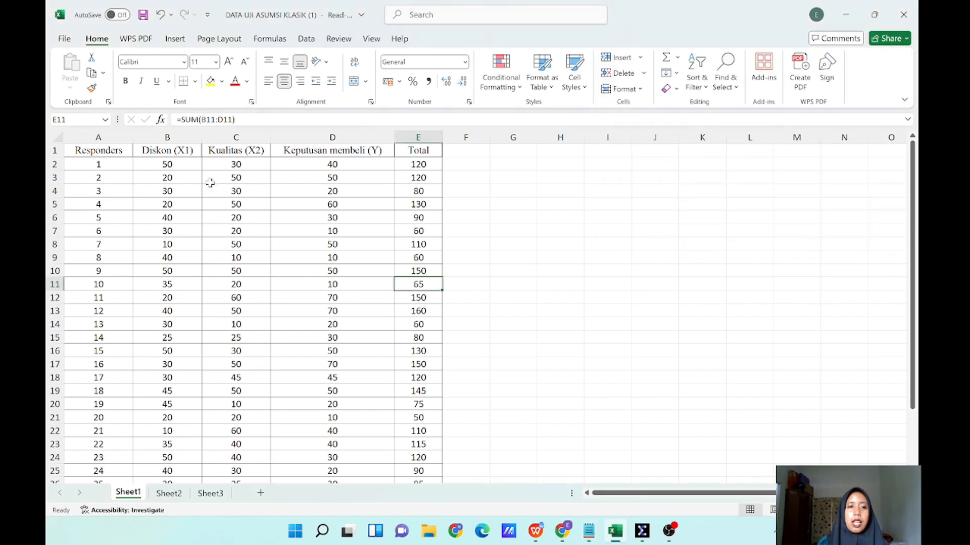
pyautogui.click(171, 161)
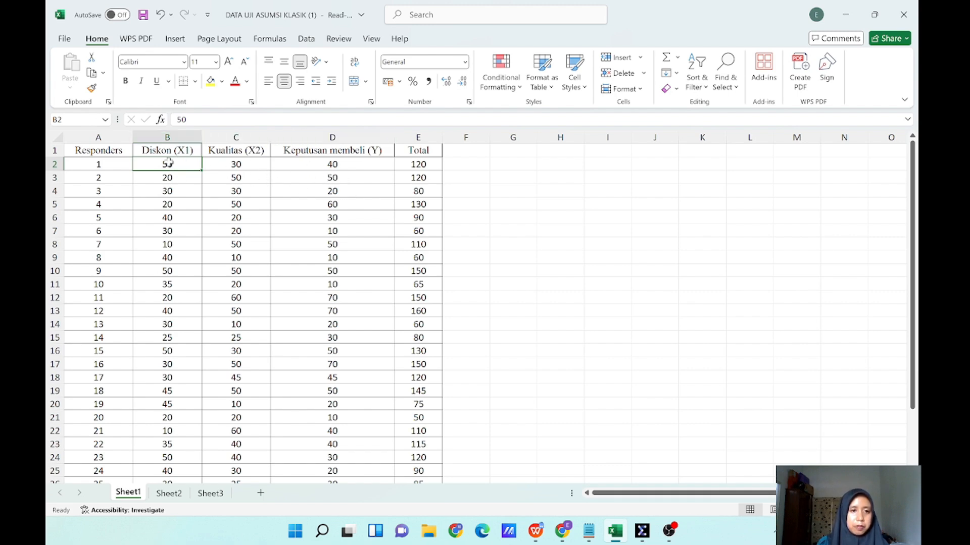
pyautogui.moveTo(168, 162); pyautogui.dragTo(254, 162)
pyautogui.moveTo(316, 327); pyautogui.dragTo(307, 408)
pyautogui.hotkey('ctrl', 'c')
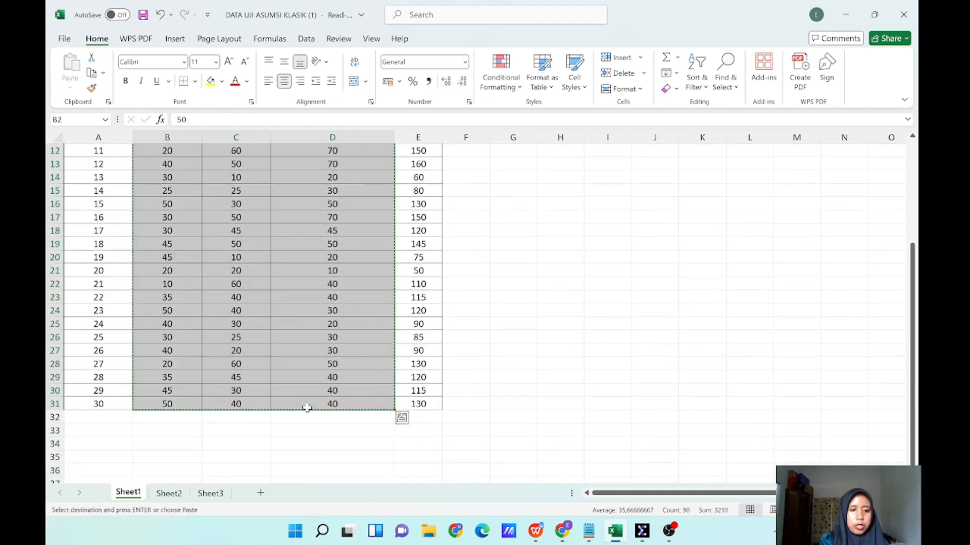
# - Switch to the empty SPSS dataset and paste the copied values starting at the first case of the first variable
pyautogui.moveTo(644, 534)
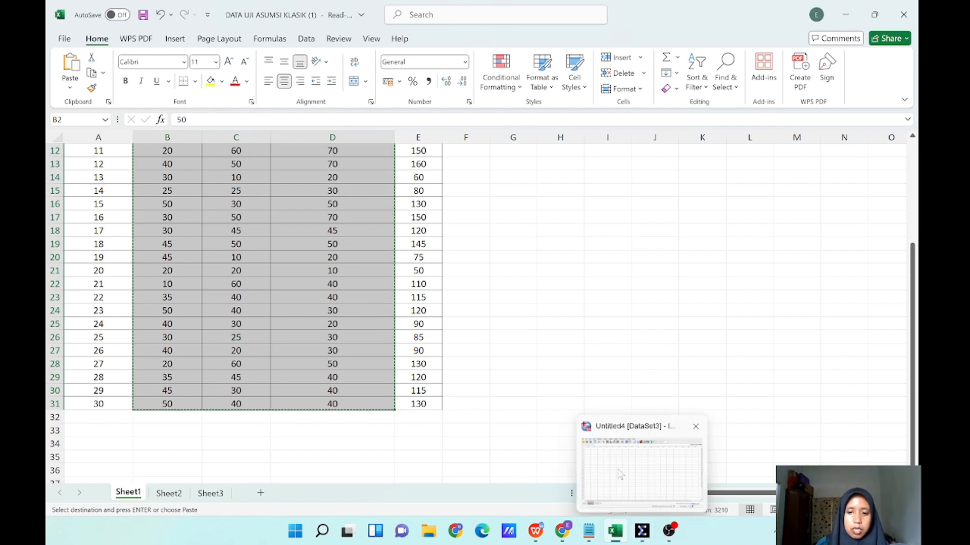
pyautogui.click(641, 465)
pyautogui.click(104, 90)
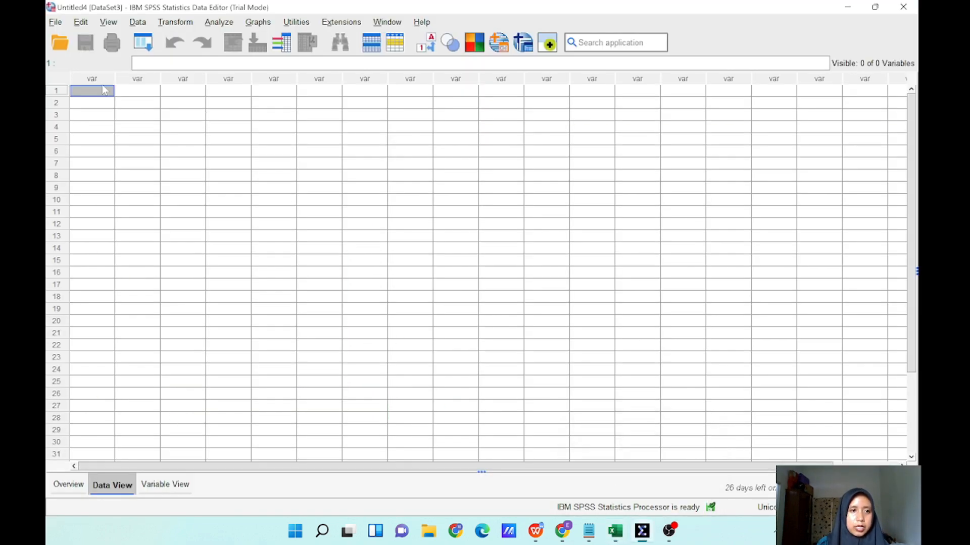
pyautogui.hotkey('ctrl', 'v')
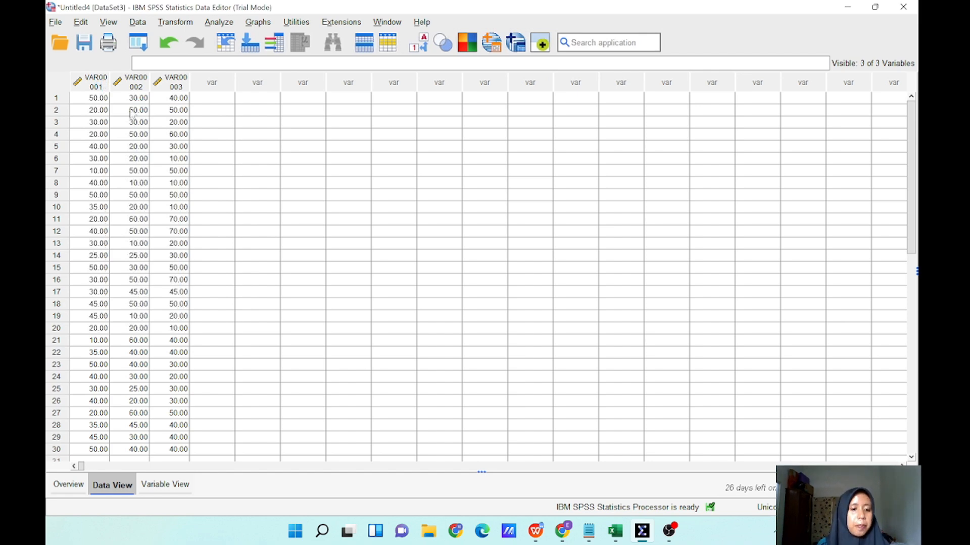
# - Rename the three pasted variables as X1, X2 and Y
pyautogui.click(178, 487)
pyautogui.click(87, 75)
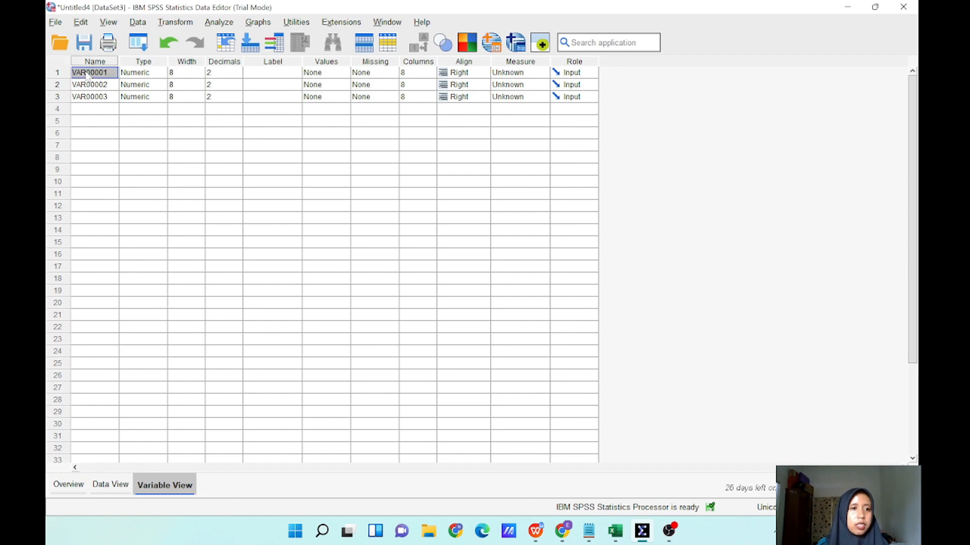
pyautogui.doubleClick(87, 75)
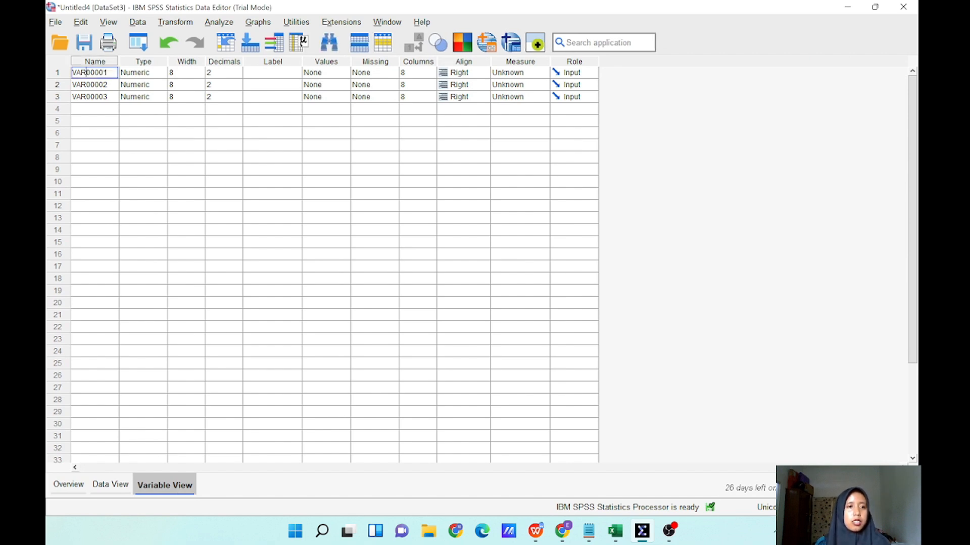
pyautogui.press('BackSpace')
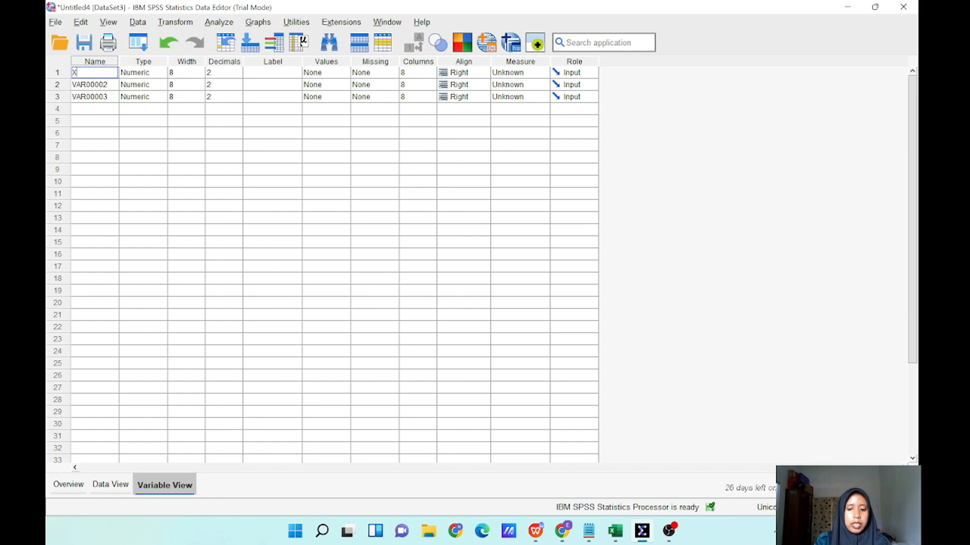
pyautogui.press('Return')
pyautogui.write('X2')
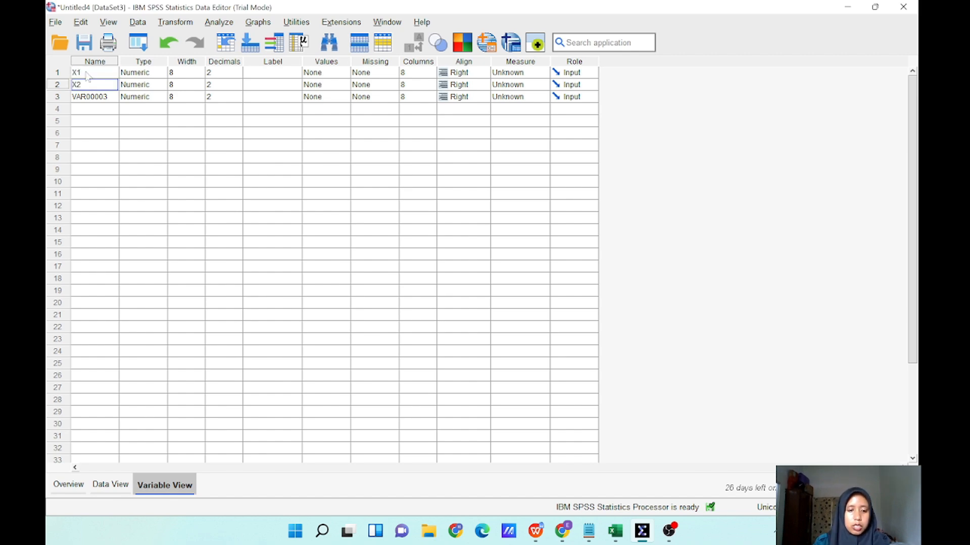
pyautogui.press('Return')
pyautogui.write('Y')
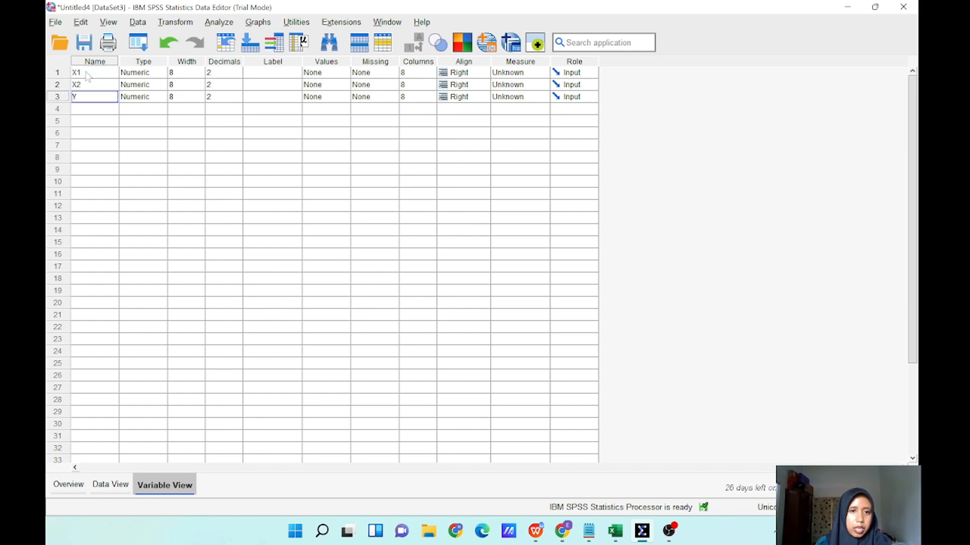
# - Label X1 as Diskon, X2 as Kualitas and Y as Keputusan membeli
pyautogui.click(266, 72)
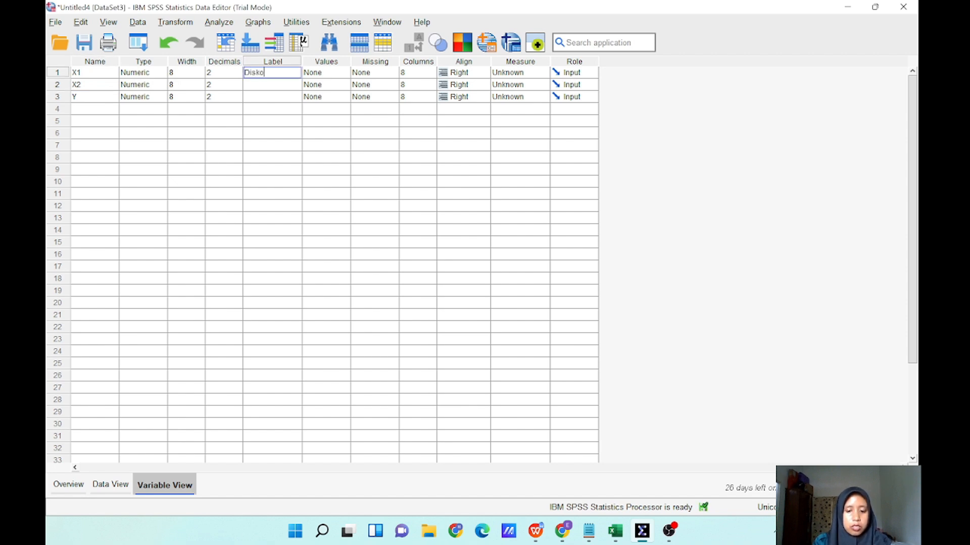
pyautogui.press('Return')
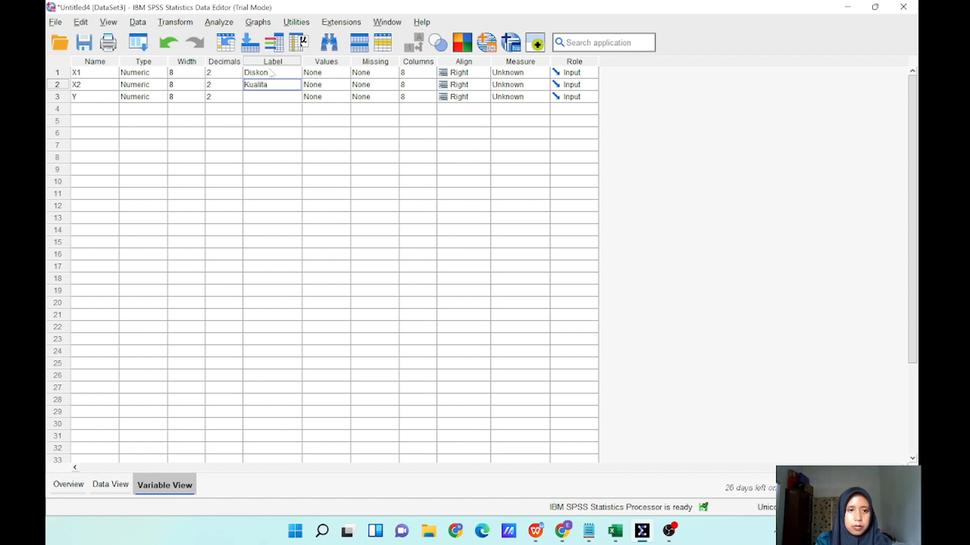
pyautogui.press('Return')
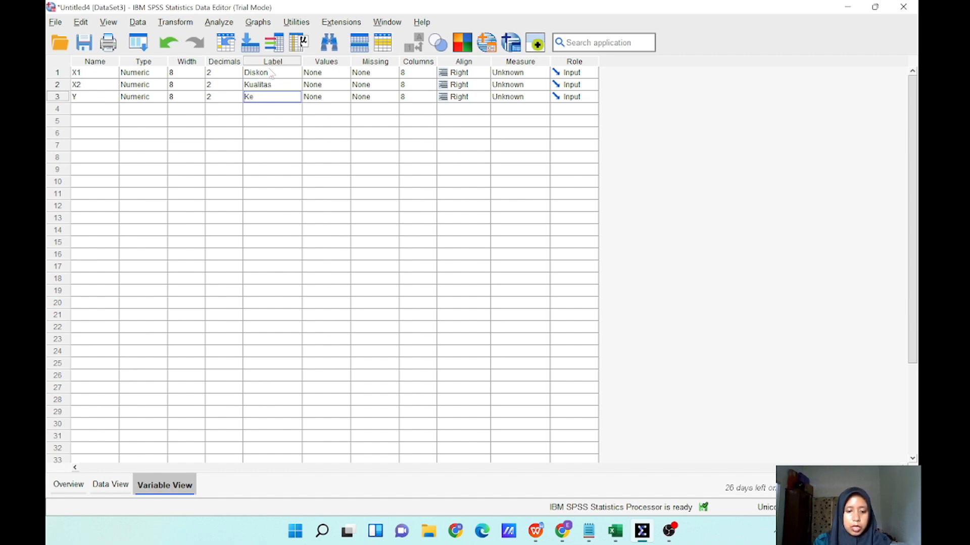
pyautogui.press('Escape')
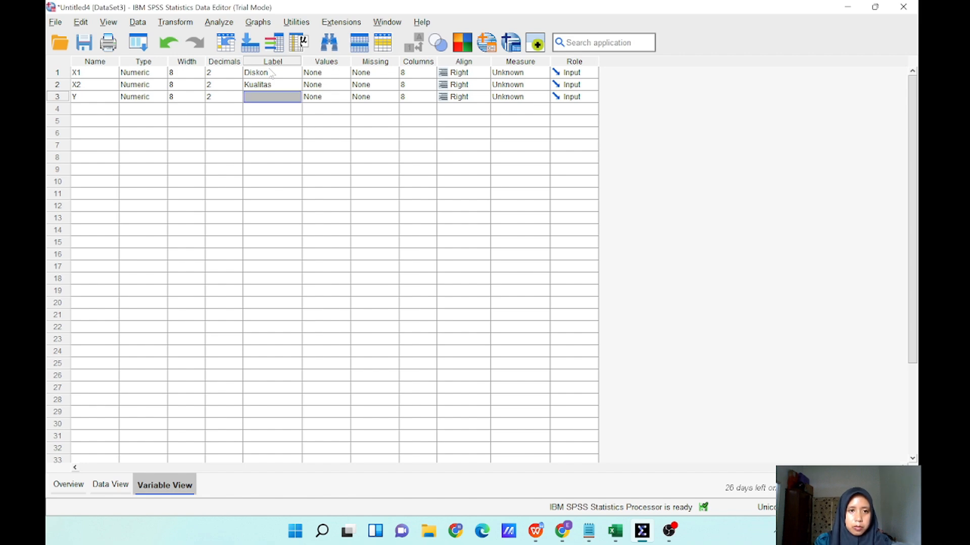
pyautogui.write('k')
pyautogui.press('BackSpace')
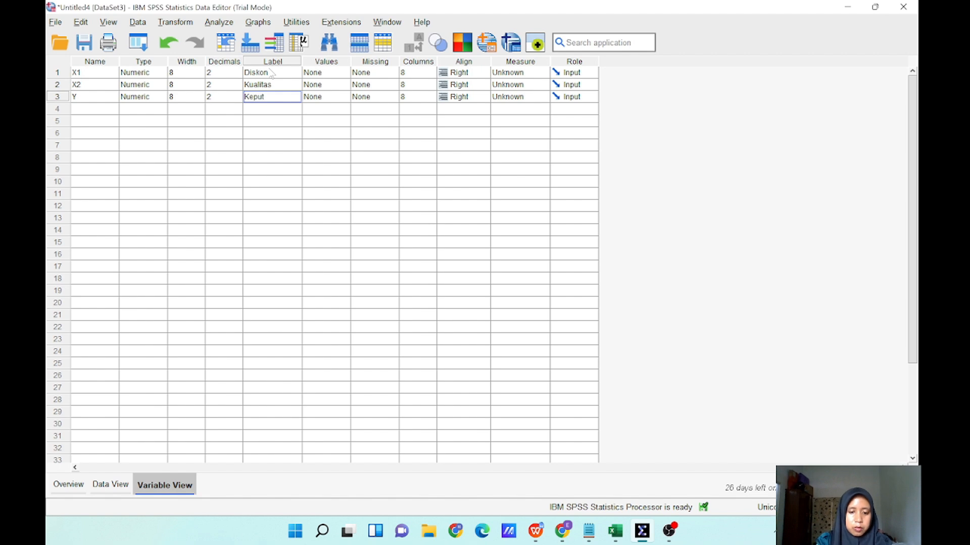
pyautogui.write('Keputusan membeli')
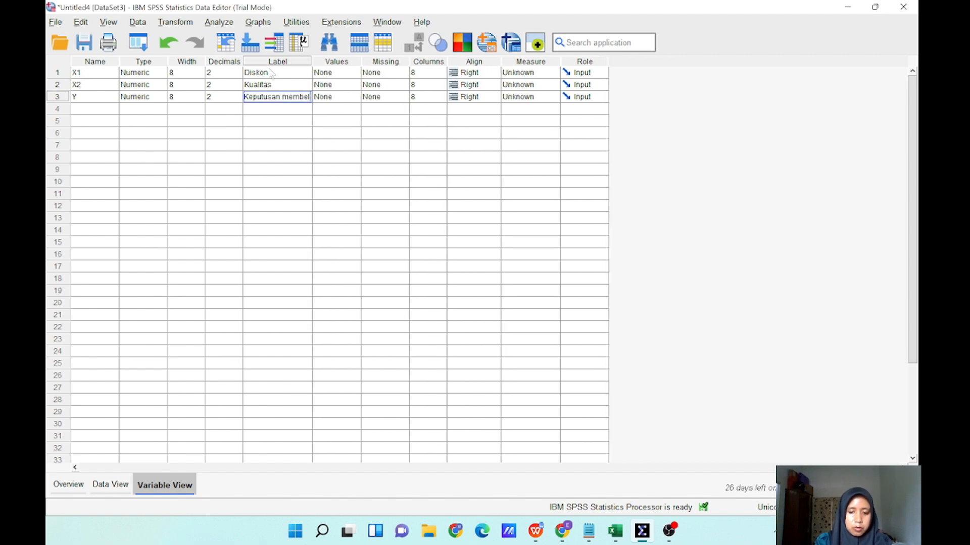
# - Set the measurement level of X1 and X2 to Scale
pyautogui.click(535, 76)
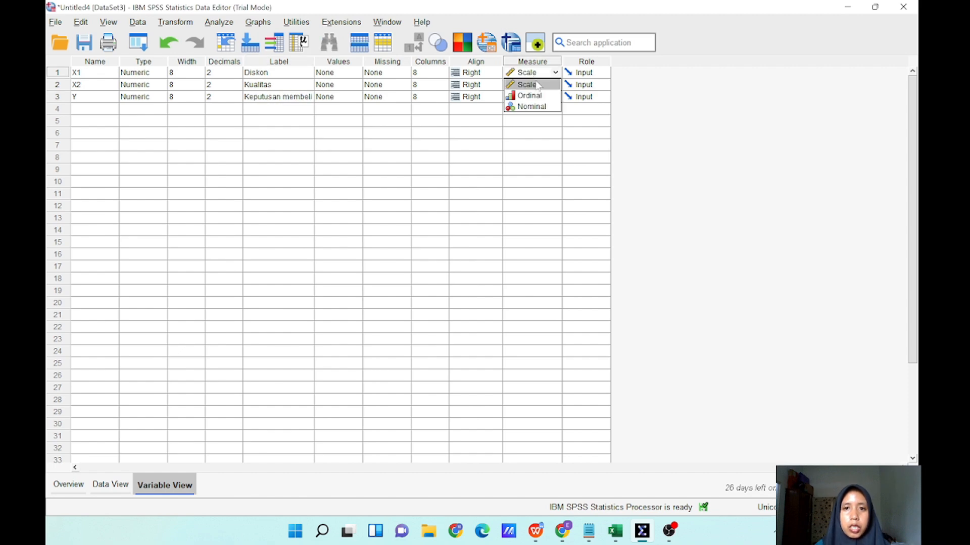
pyautogui.click(539, 85)
pyautogui.click(540, 89)
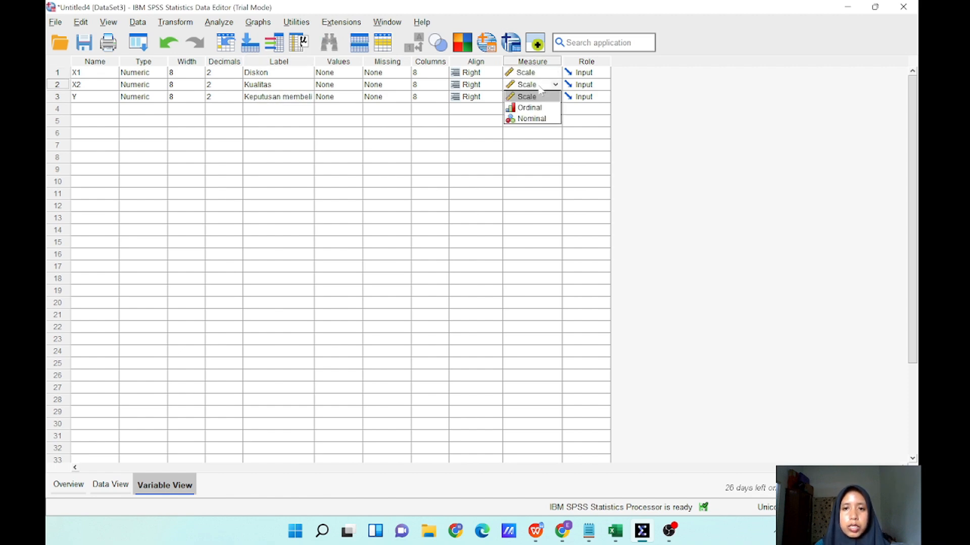
pyautogui.click(541, 99)
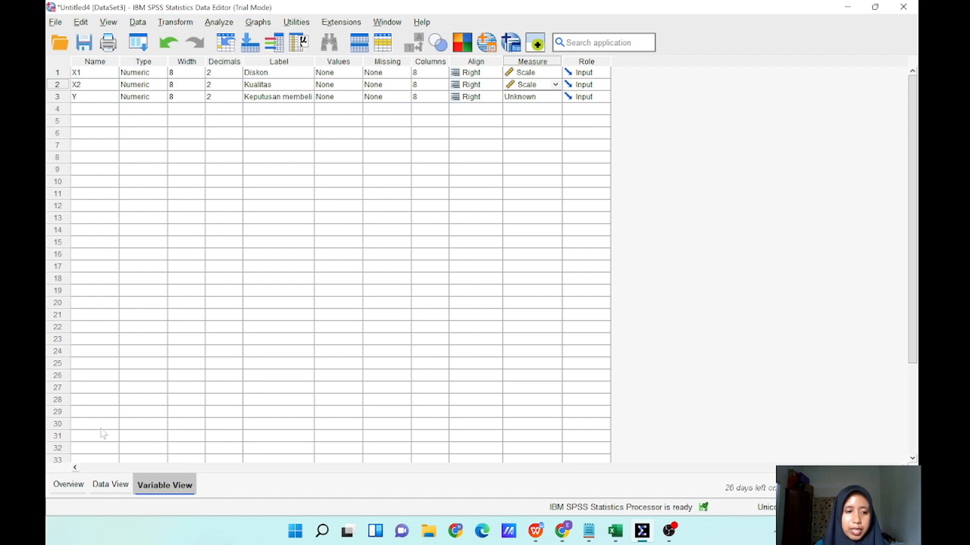
# - Return to the data values and consult the Notepad notes on the classical assumption tests
pyautogui.click(123, 483)
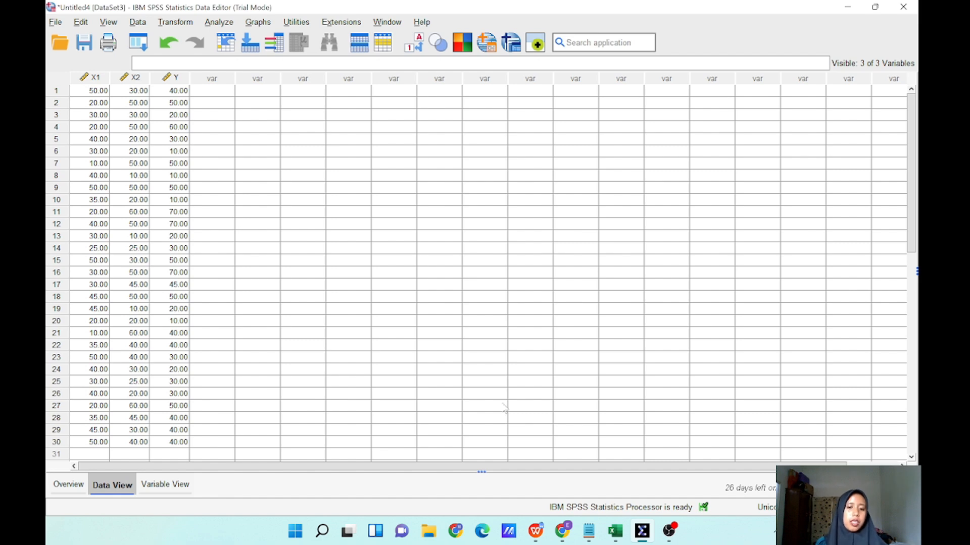
pyautogui.moveTo(612, 532)
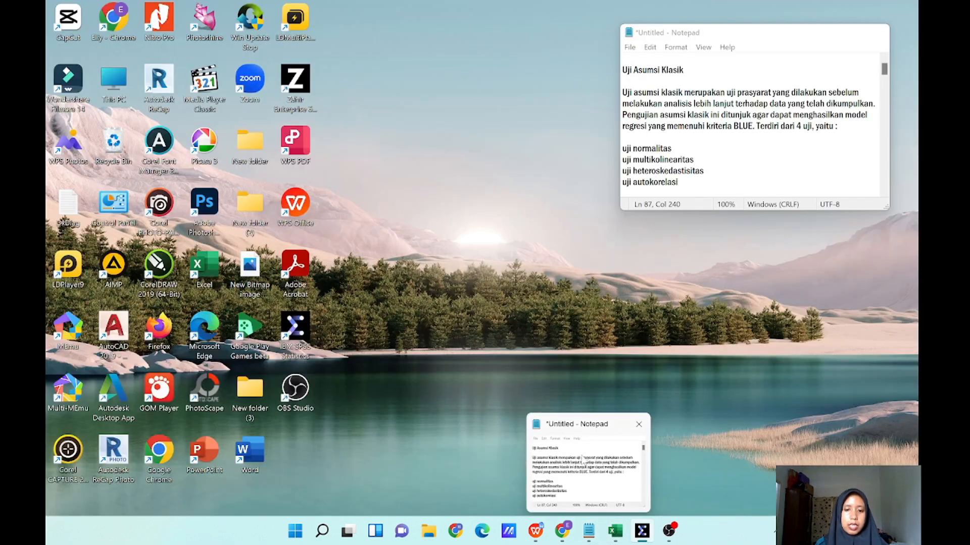
pyautogui.click(583, 460)
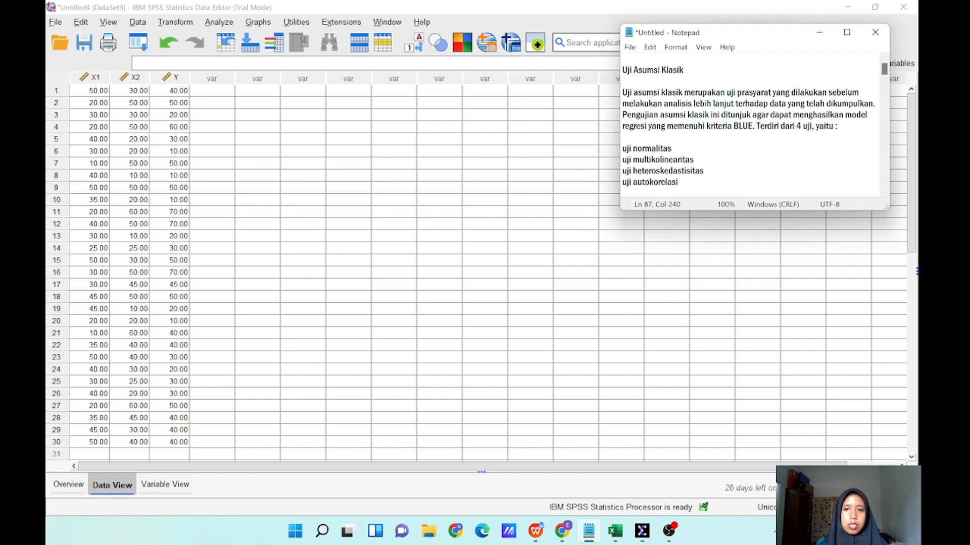
# - Start a Linear Regression in SPSS with Diskon and Kualitas as independent variables and Keputusan membeli as the dependent variable
pyautogui.click(217, 22)
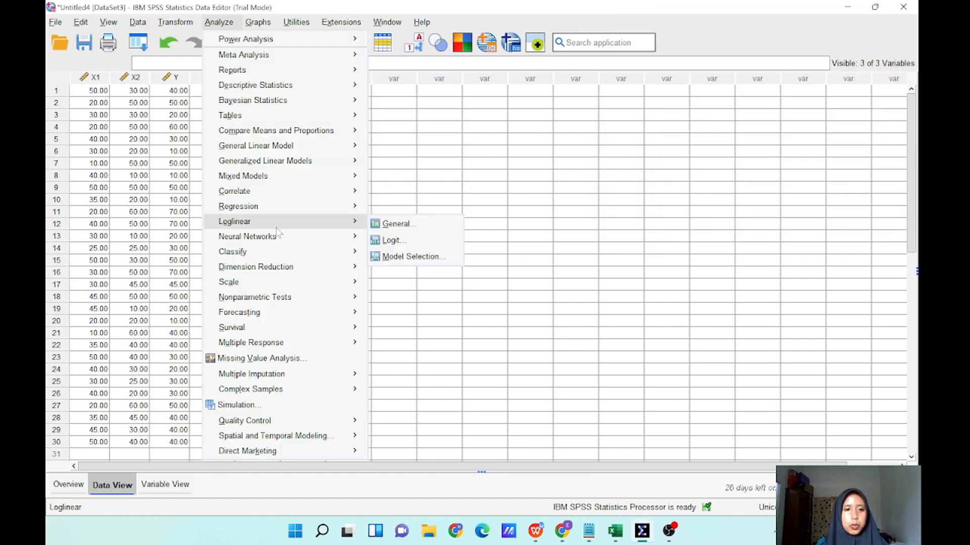
pyautogui.moveTo(275, 207)
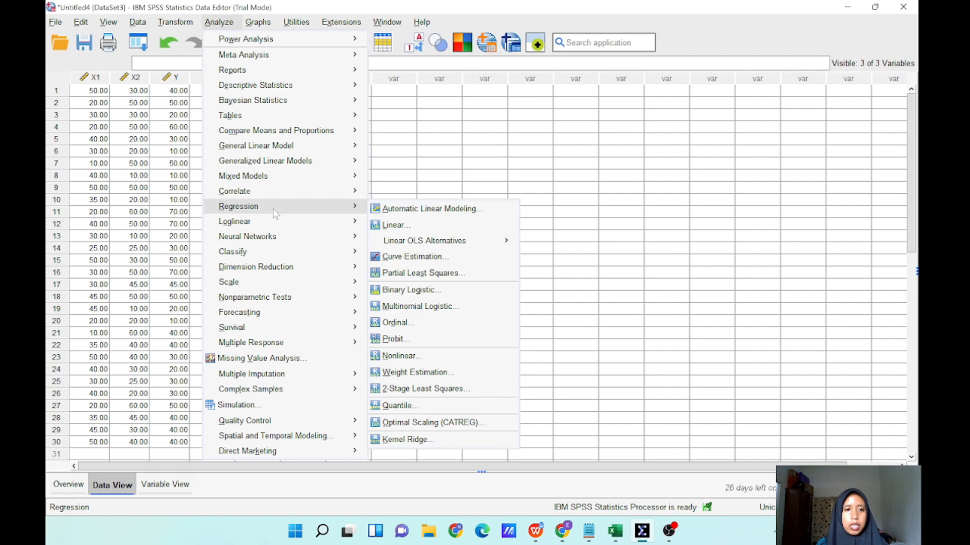
pyautogui.click(439, 224)
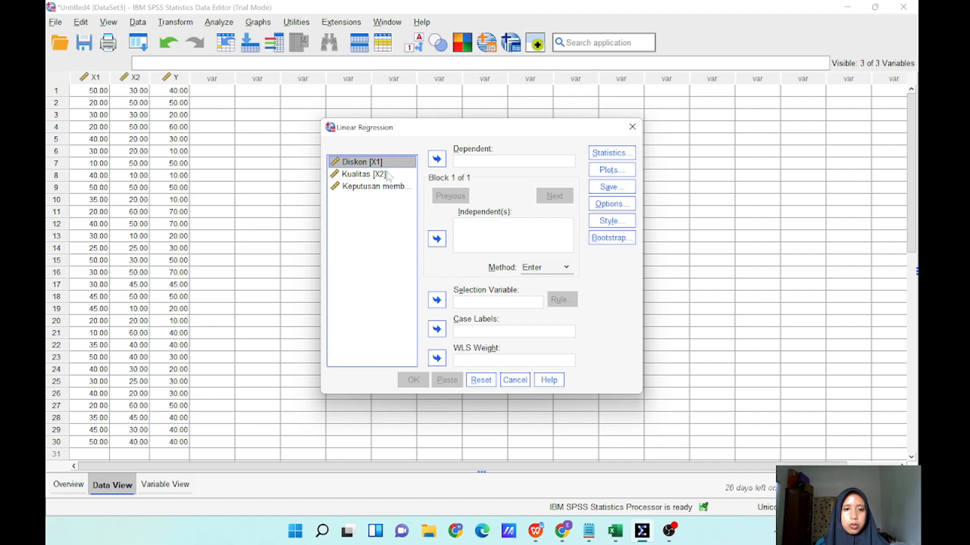
pyautogui.keyDown('shift'); pyautogui.click(364, 174); pyautogui.keyUp('shift')
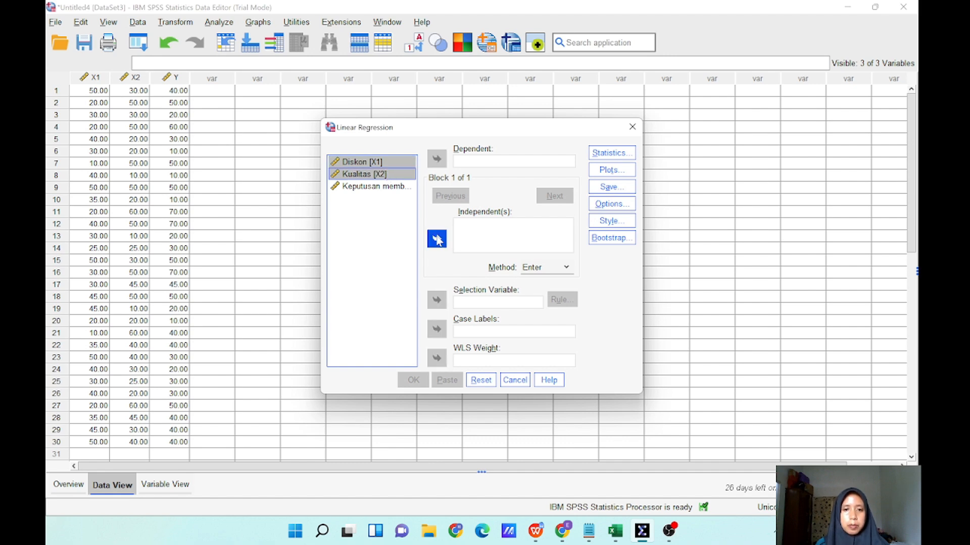
pyautogui.click(437, 239)
pyautogui.click(386, 188)
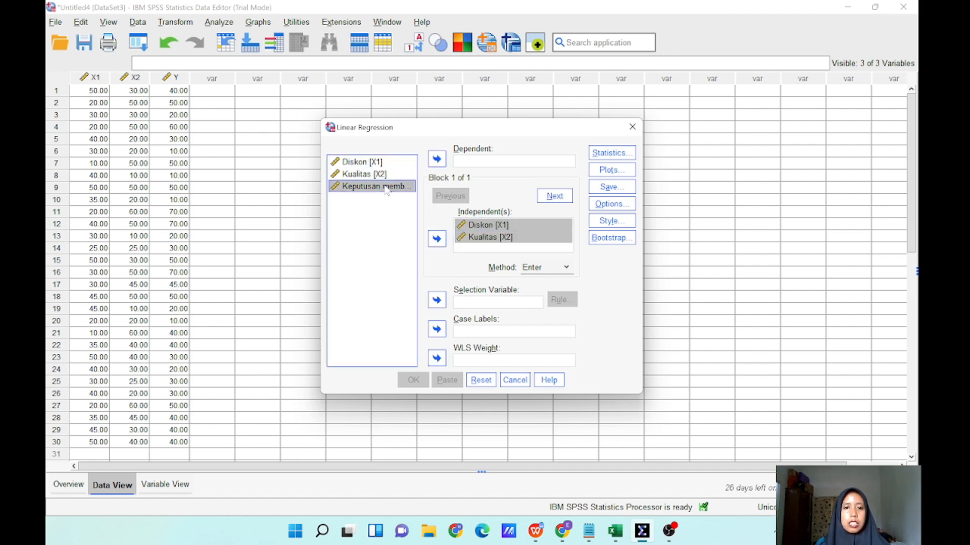
pyautogui.click(437, 159)
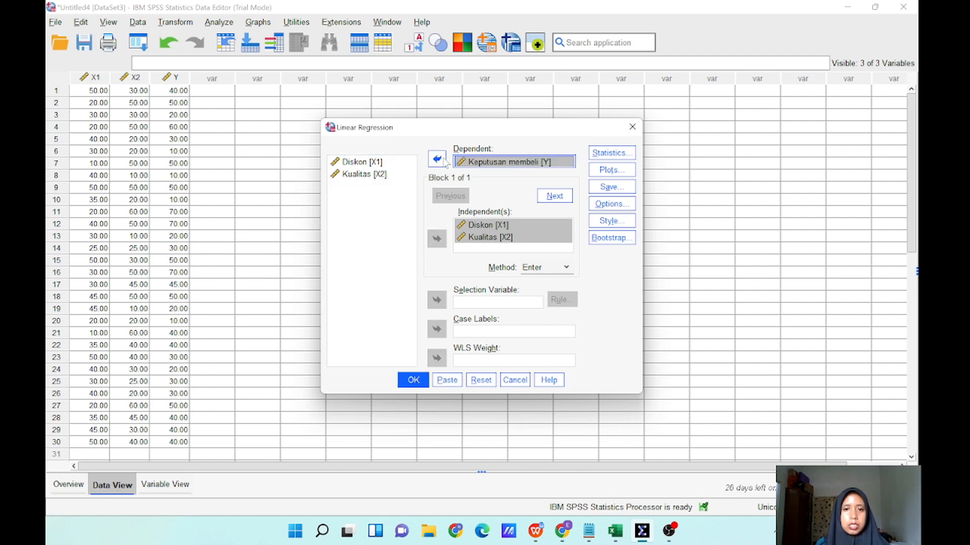
# - Include collinearity diagnostics in the regression statistics, keeping Estimates and Model fit
pyautogui.click(610, 153)
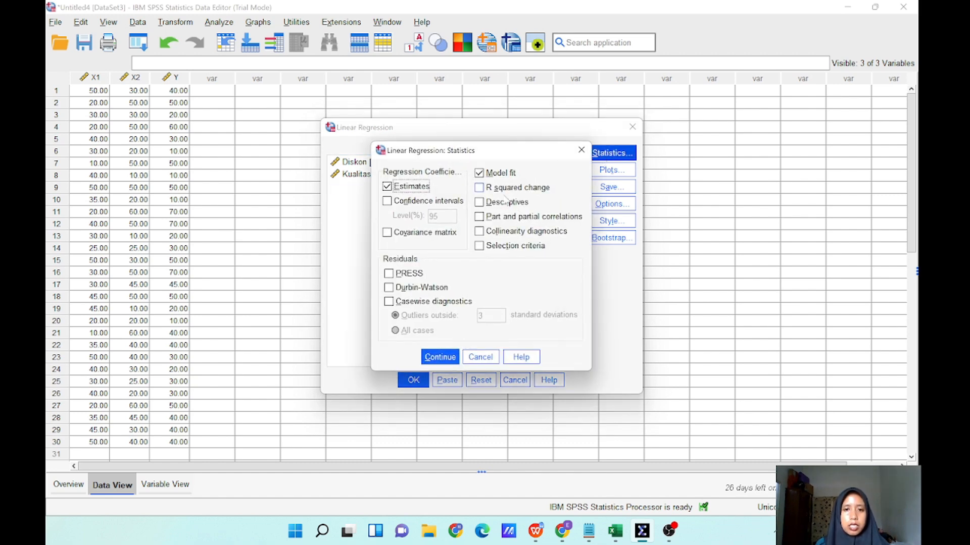
pyautogui.click(486, 234)
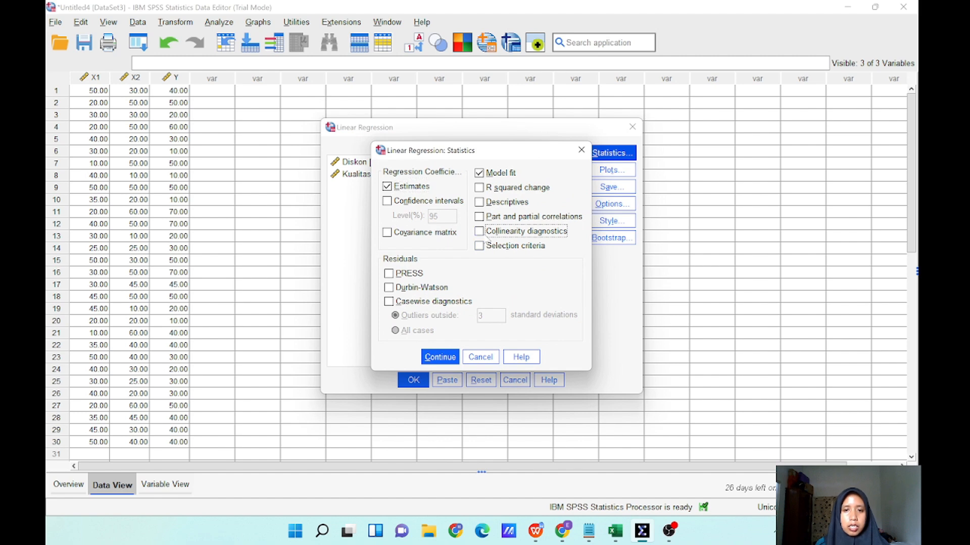
pyautogui.click(442, 357)
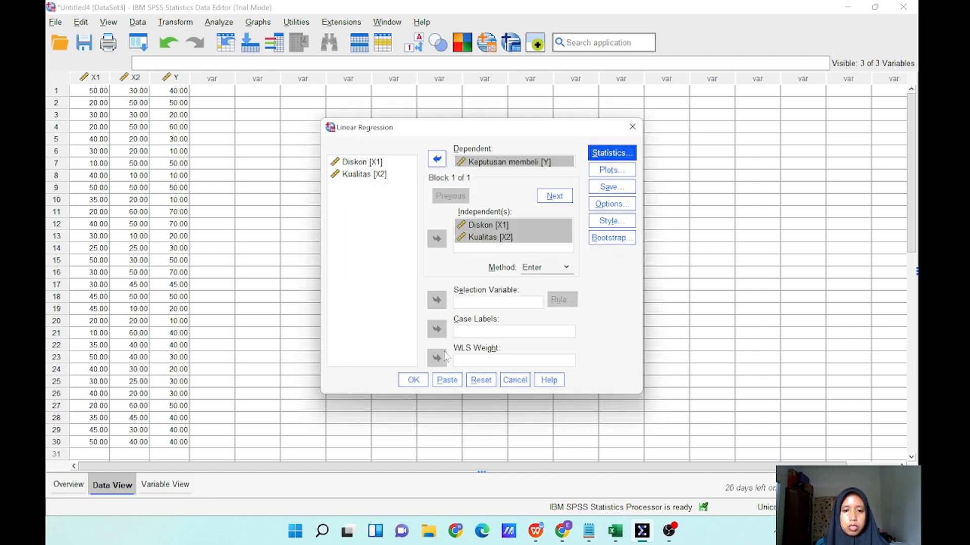
# - Set up the regression plots with *SRESID as Y and *ZPRED as X, including the histogram and normal probability plot
pyautogui.click(602, 174)
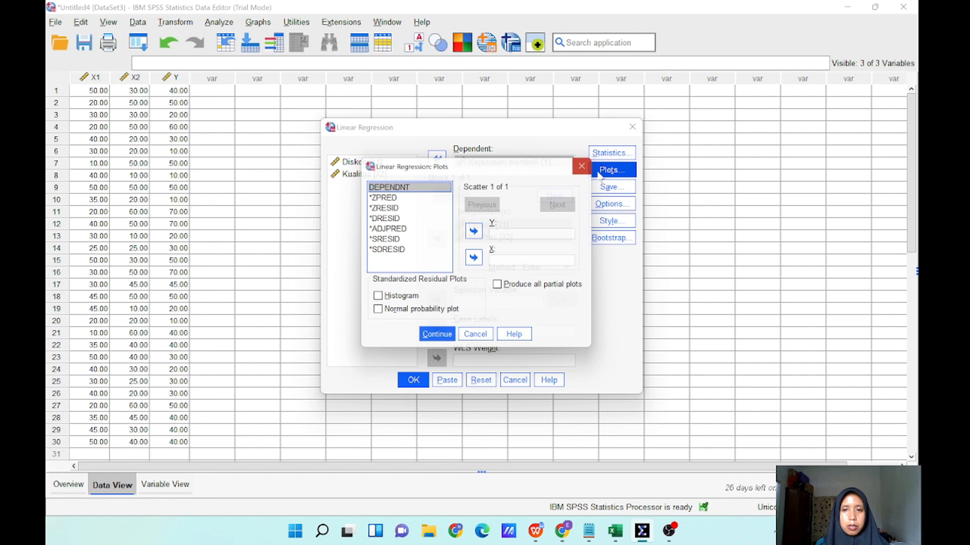
pyautogui.click(399, 244)
pyautogui.click(480, 234)
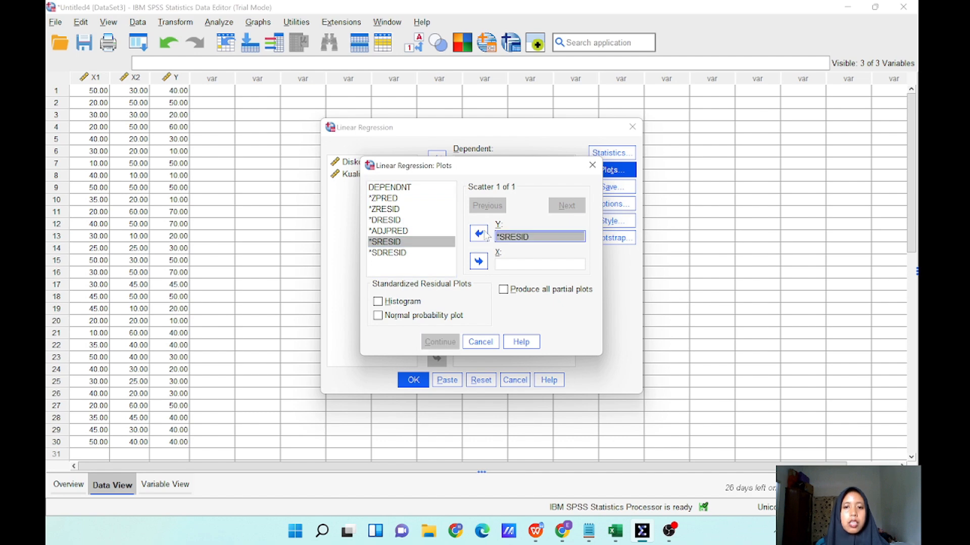
pyautogui.click(386, 199)
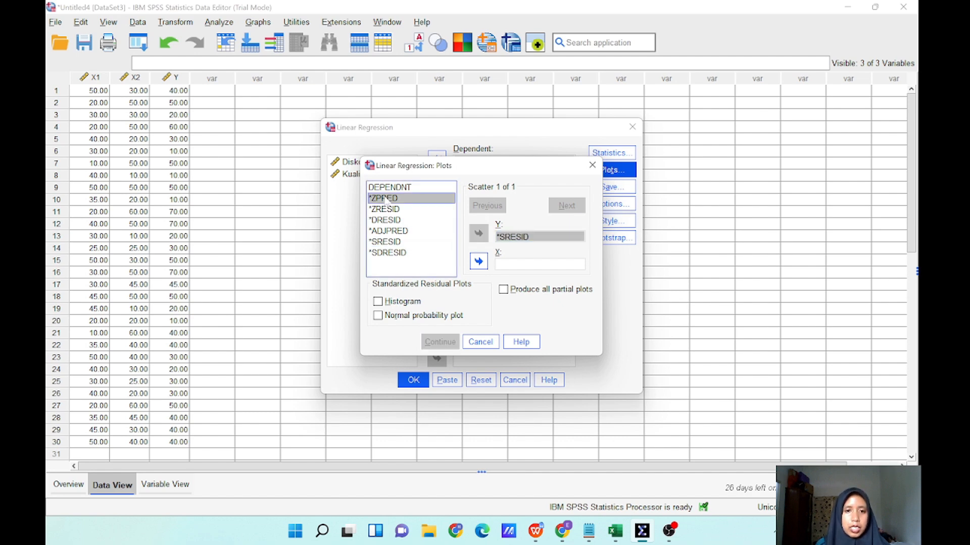
pyautogui.click(479, 261)
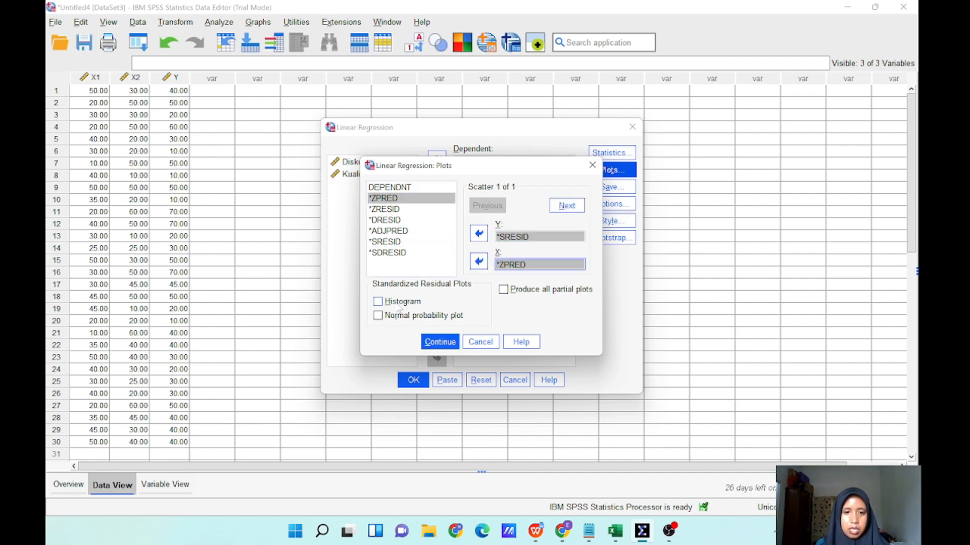
pyautogui.click(378, 302)
pyautogui.click(378, 316)
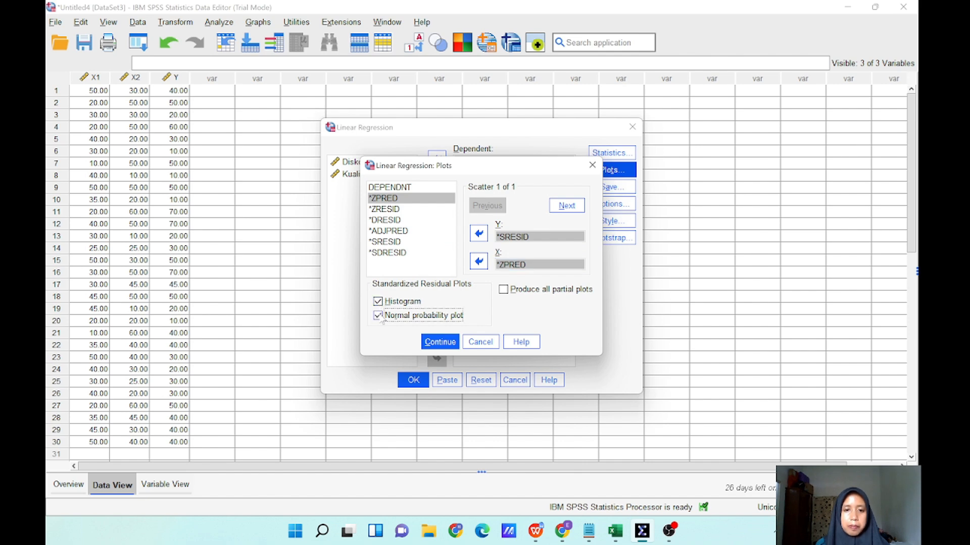
pyautogui.click(439, 343)
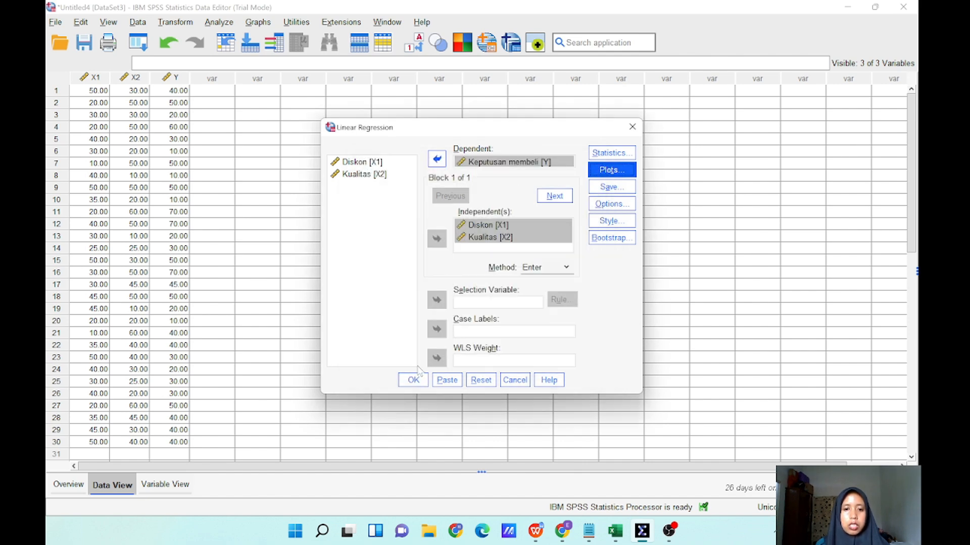
# - Save the unstandardized residuals as a new variable and run the linear regression
pyautogui.click(609, 190)
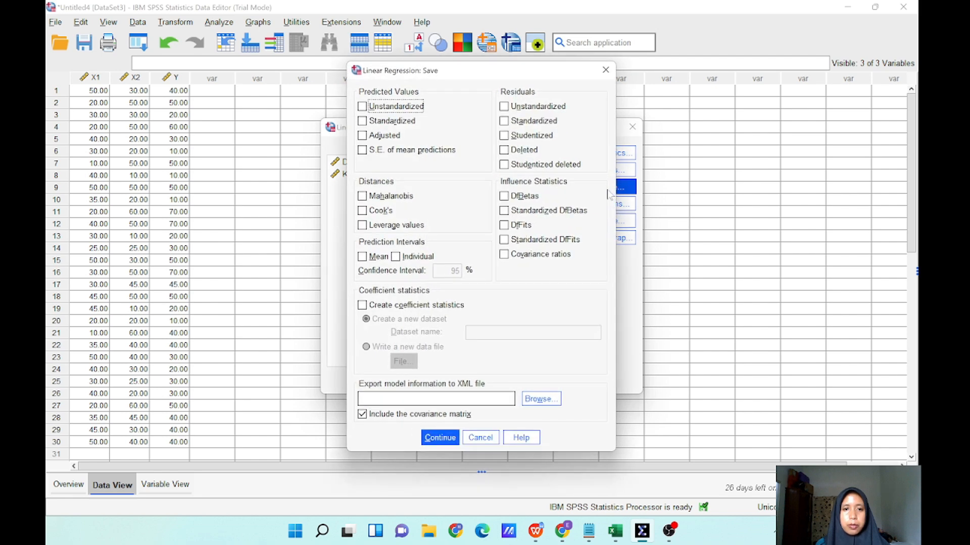
pyautogui.click(503, 107)
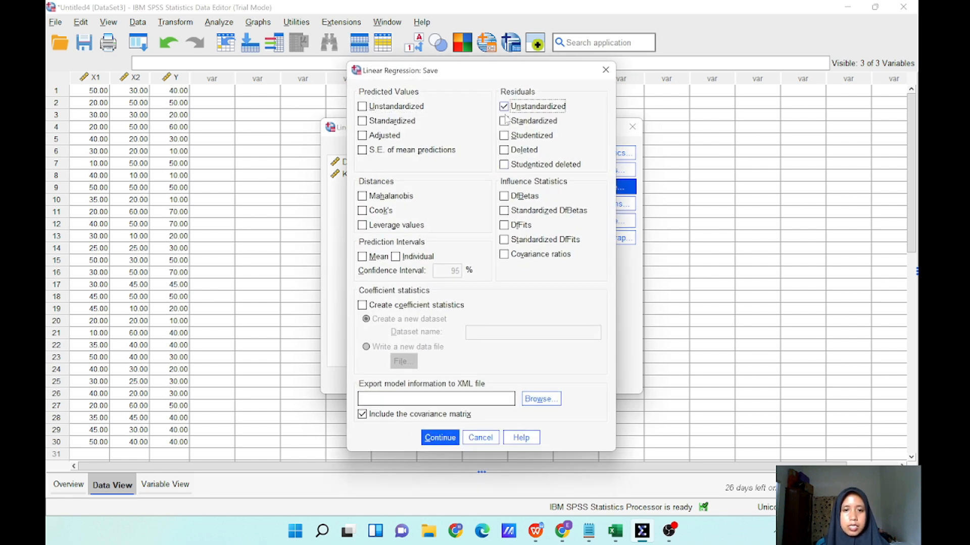
pyautogui.click(447, 438)
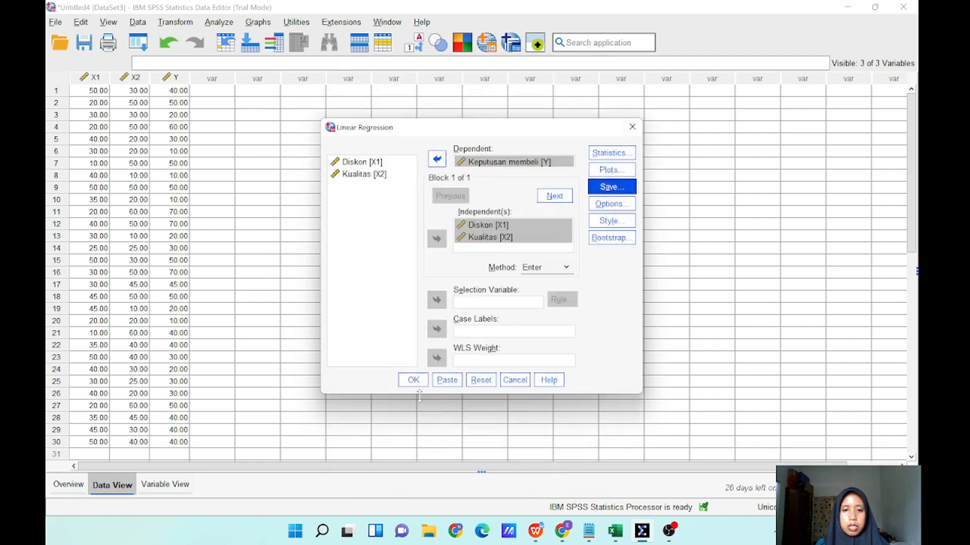
pyautogui.click(412, 381)
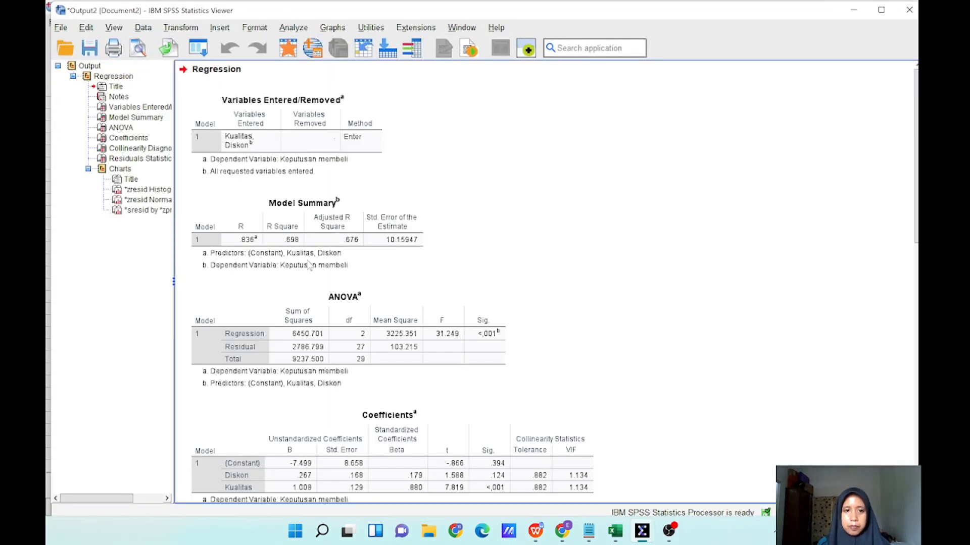
# - Examine the residual histogram, normal P-P plot and scatterplot in the regression output alongside the Notepad normality criteria
pyautogui.scroll(-5, 366, 279)
pyautogui.scroll(-15, 367, 280)
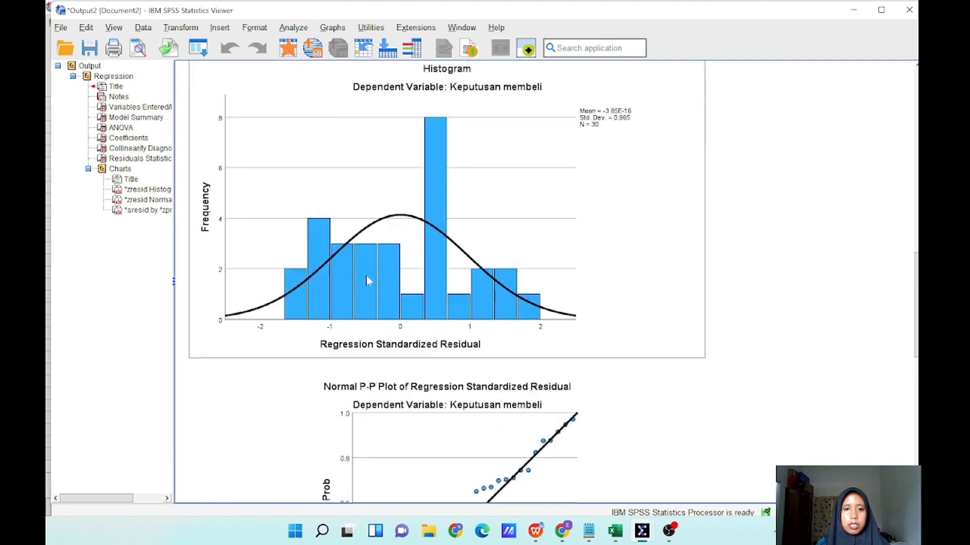
pyautogui.scroll(10, 367, 281)
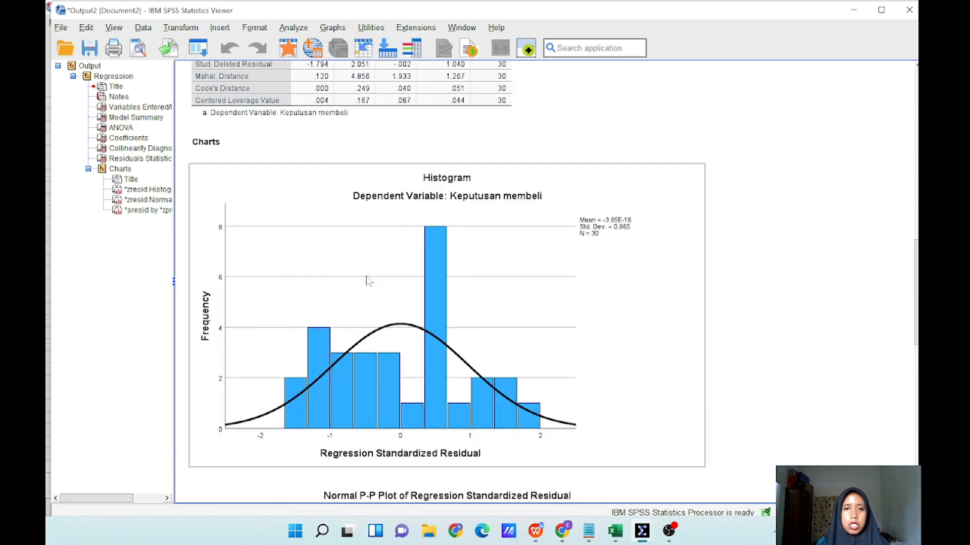
pyautogui.scroll(-6, 367, 281)
pyautogui.scroll(-5, 368, 281)
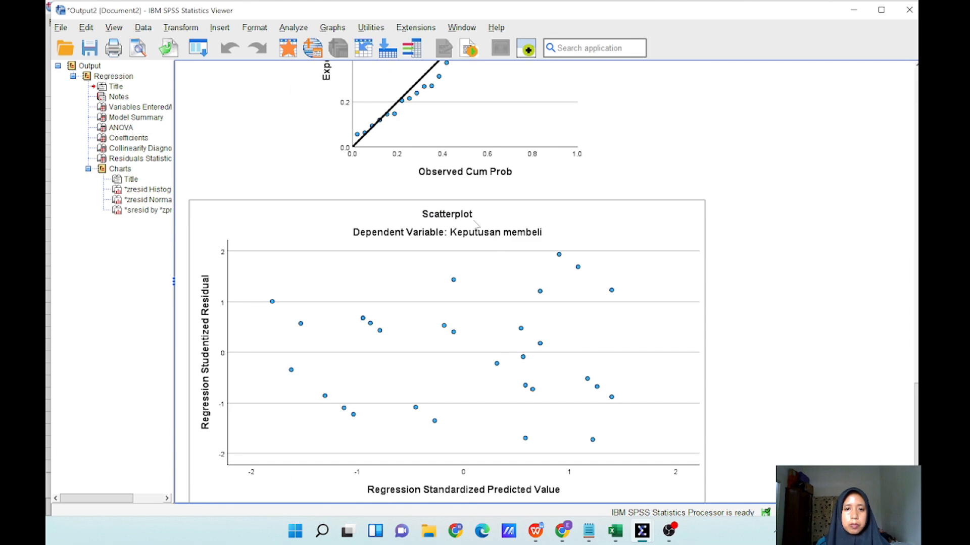
pyautogui.scroll(2, 599, 222)
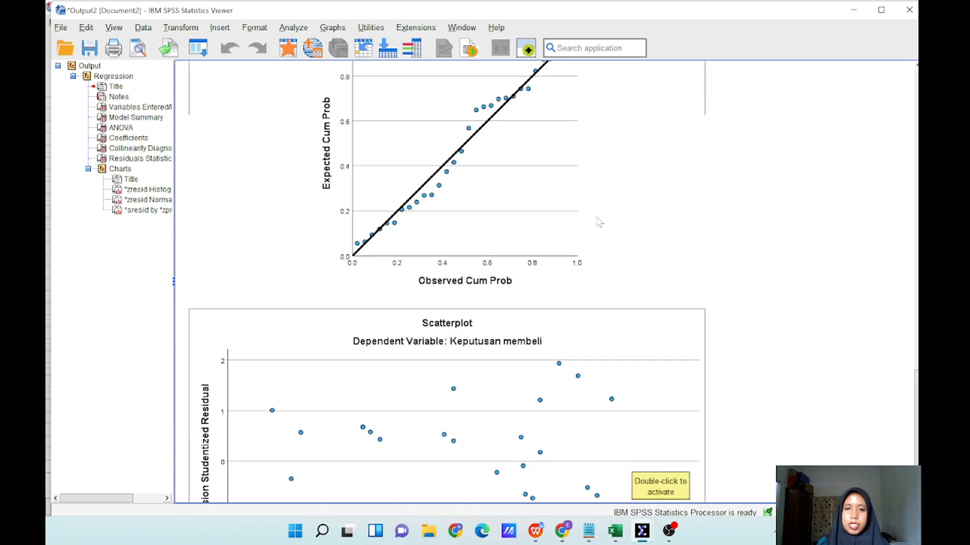
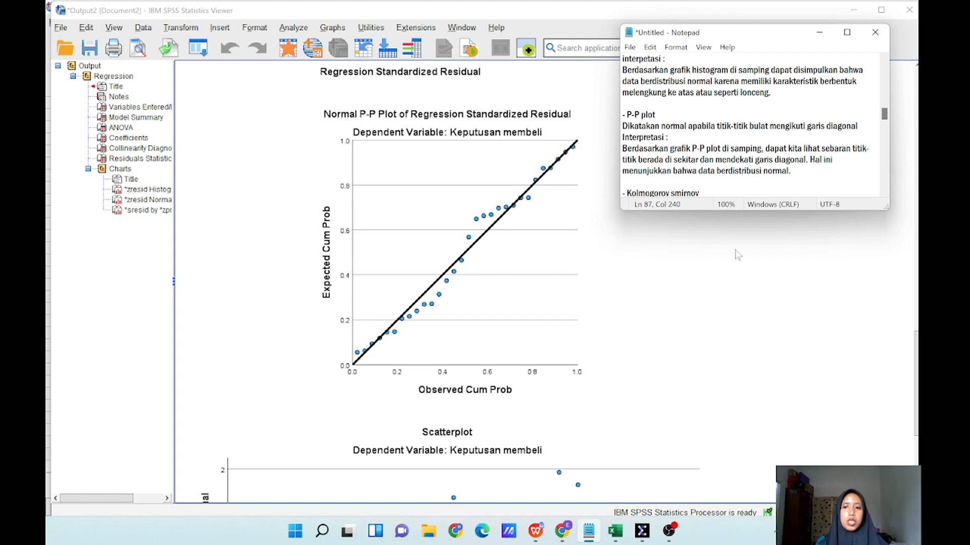
pyautogui.click(640, 287)
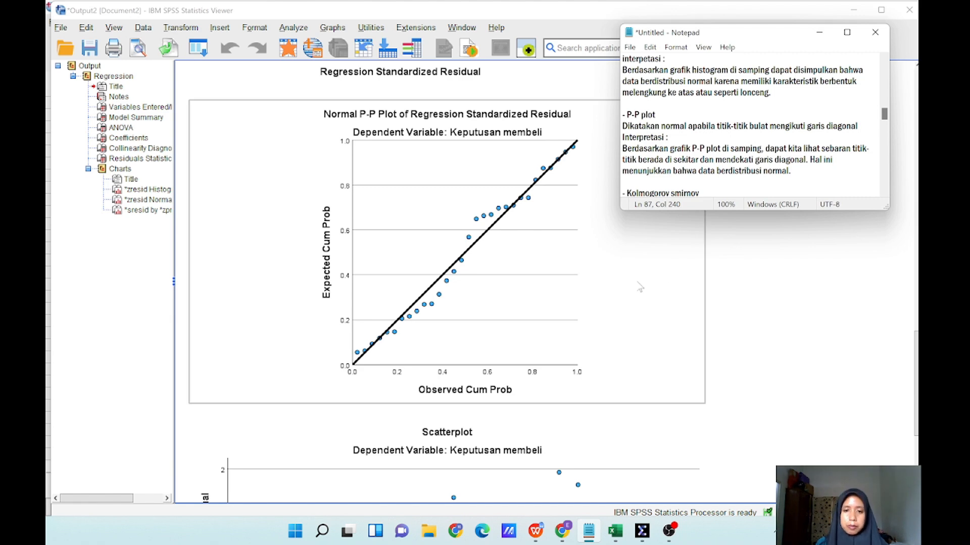
pyautogui.scroll(-2, 752, 127)
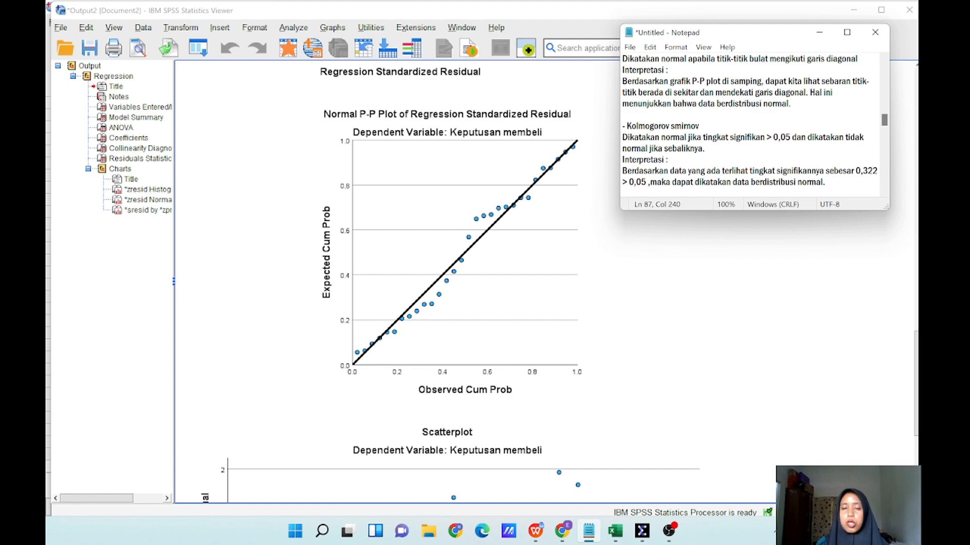
# - Return to the data values and run a legacy one-sample Kolmogorov-Smirnov test on Unstandardized Residual against the Normal distribution
pyautogui.click(849, 10)
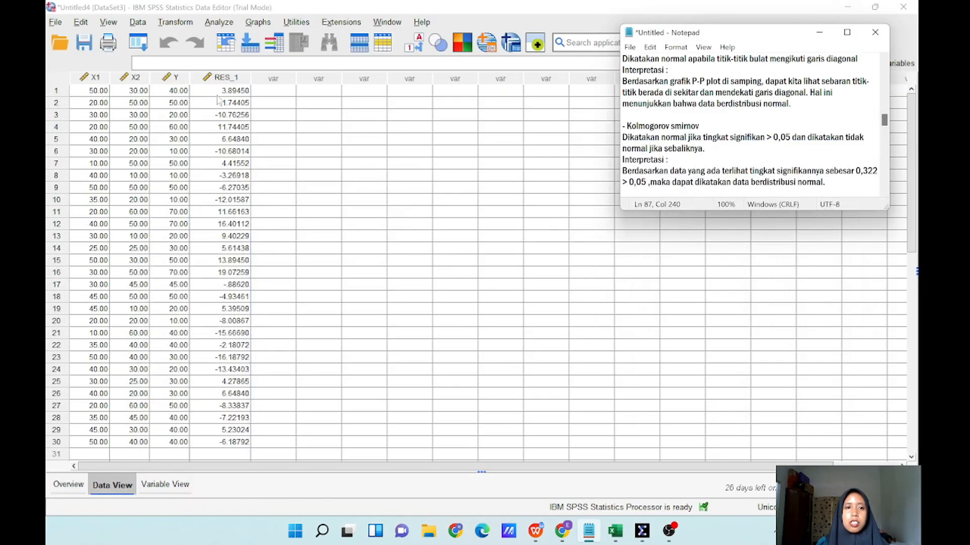
pyautogui.click(233, 92)
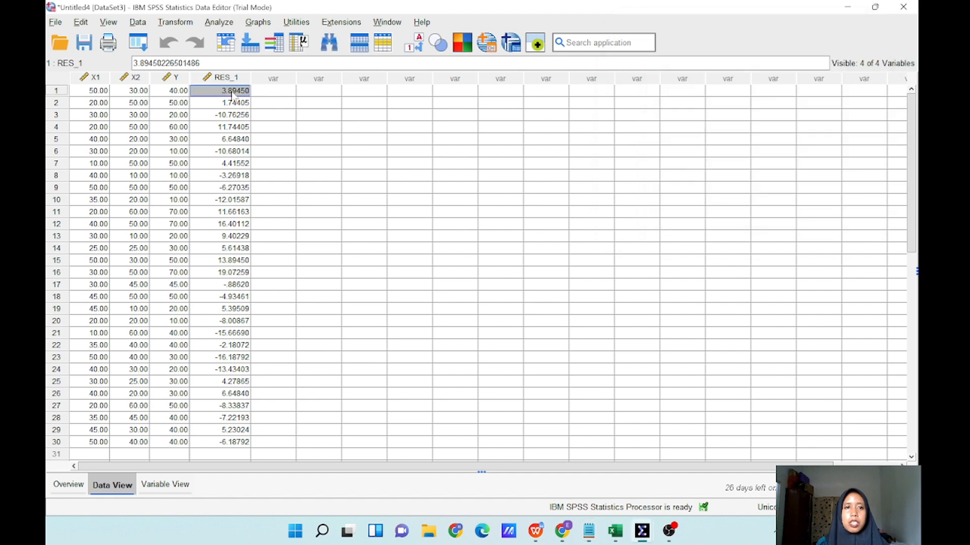
pyautogui.click(224, 20)
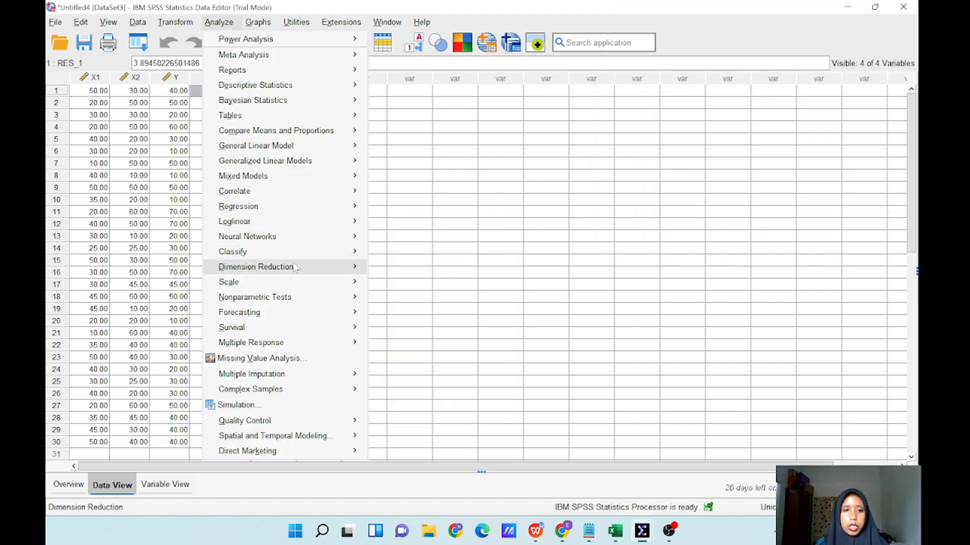
pyautogui.moveTo(300, 298)
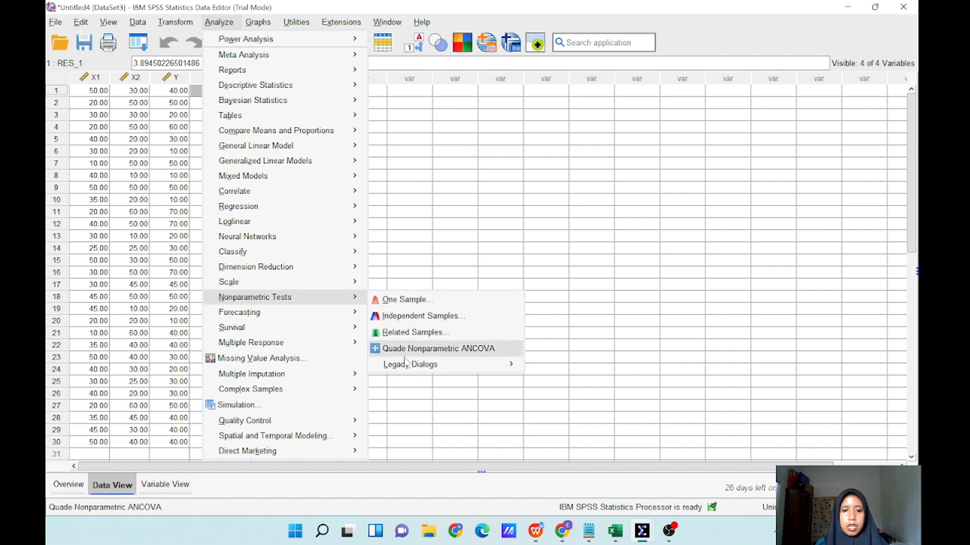
pyautogui.moveTo(407, 364)
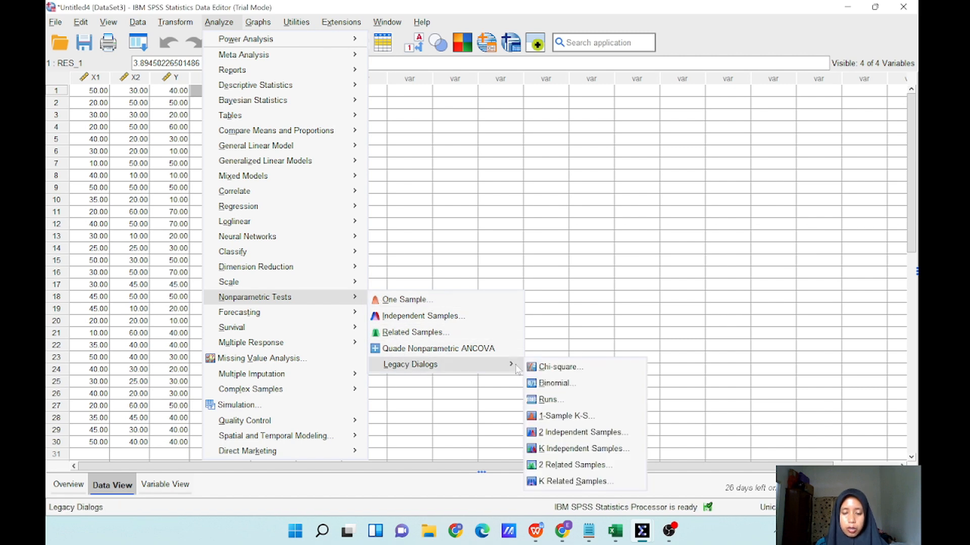
pyautogui.click(567, 419)
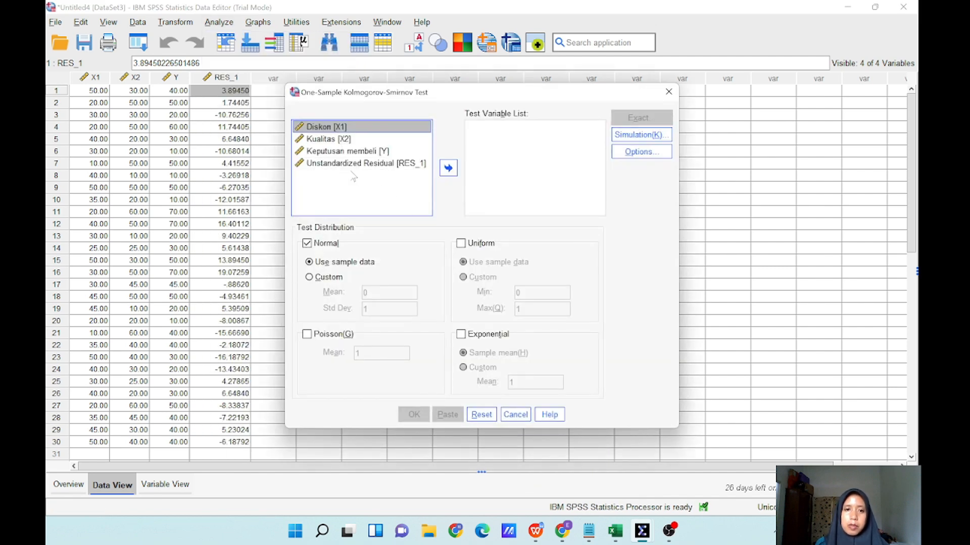
pyautogui.click(403, 164)
pyautogui.click(448, 169)
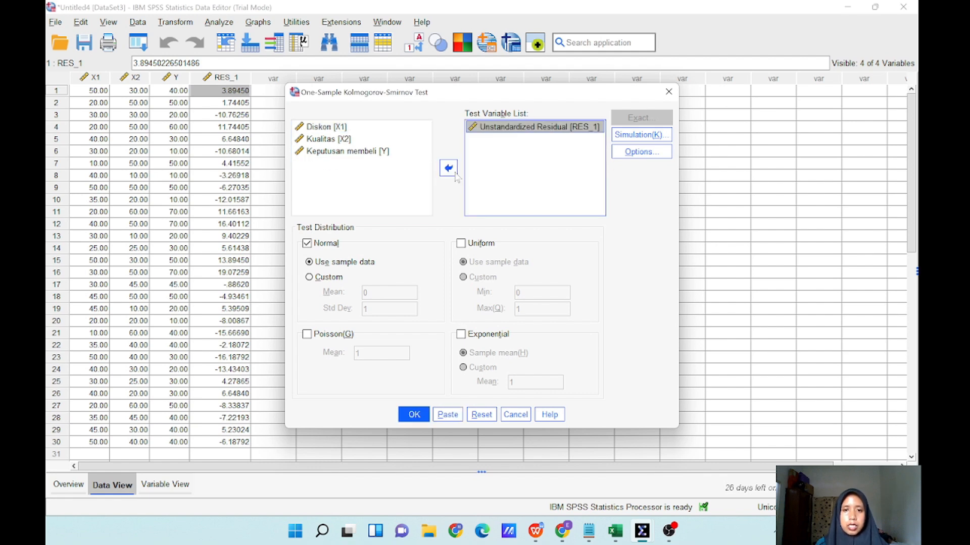
pyautogui.click(414, 418)
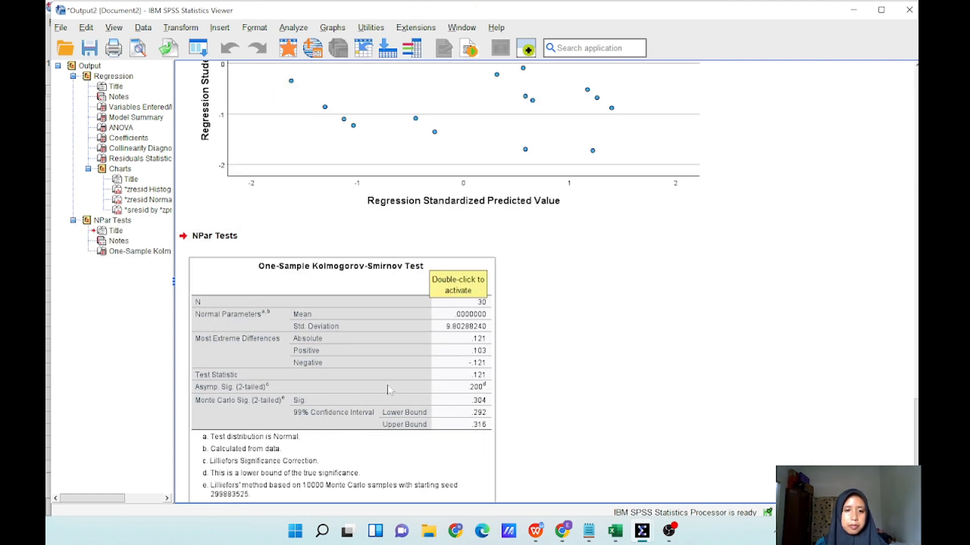
# - In the Notepad notes, replace the significance value in the Kolmogorov-Smirnov interpretation with 0,316
pyautogui.scroll(-1, 389, 390)
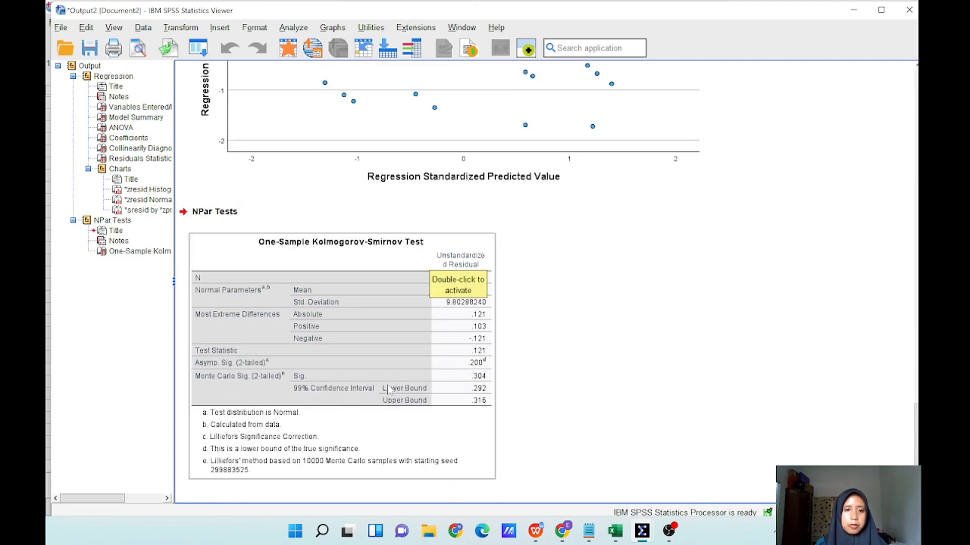
pyautogui.moveTo(588, 530)
pyautogui.click(578, 475)
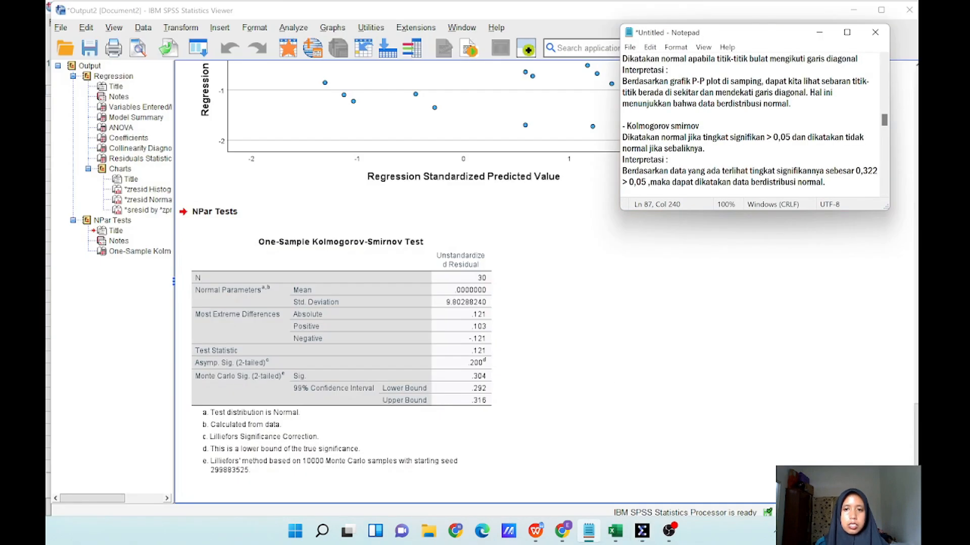
pyautogui.scroll(-1, 754, 126)
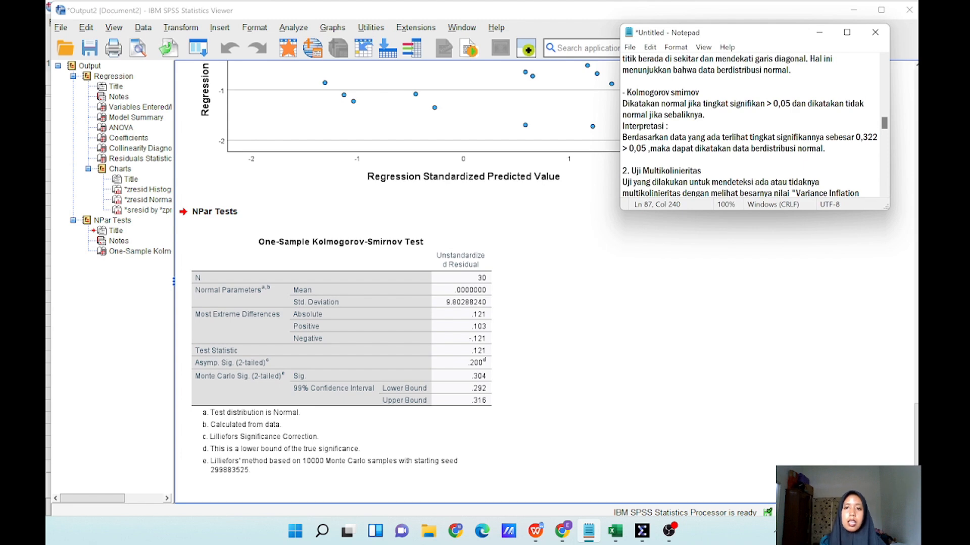
pyautogui.click(490, 409)
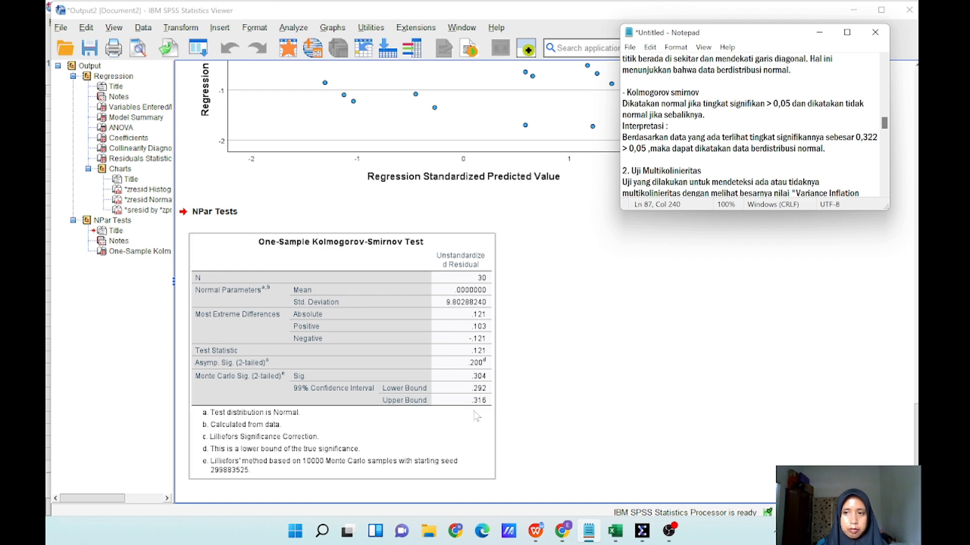
pyautogui.doubleClick(866, 137)
pyautogui.press('BackSpace')
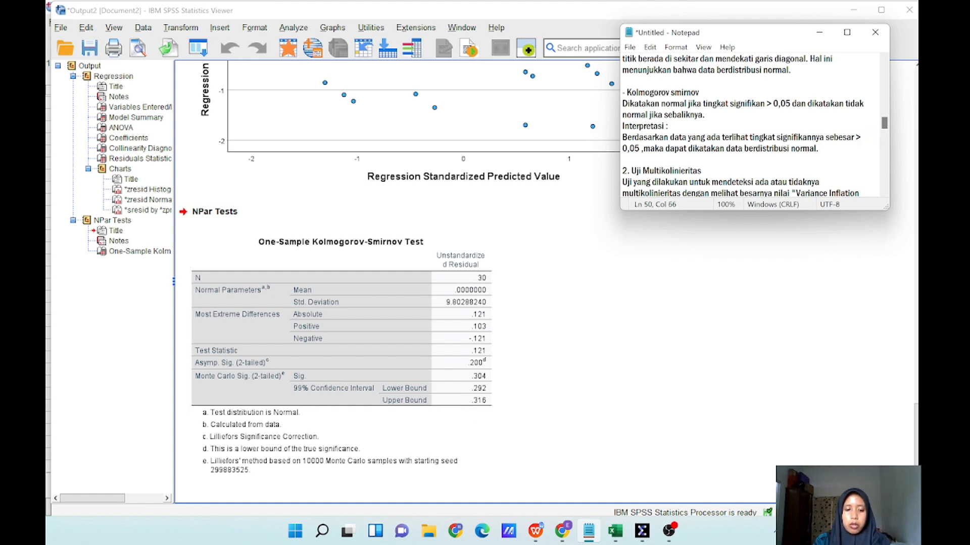
pyautogui.write('0,3')
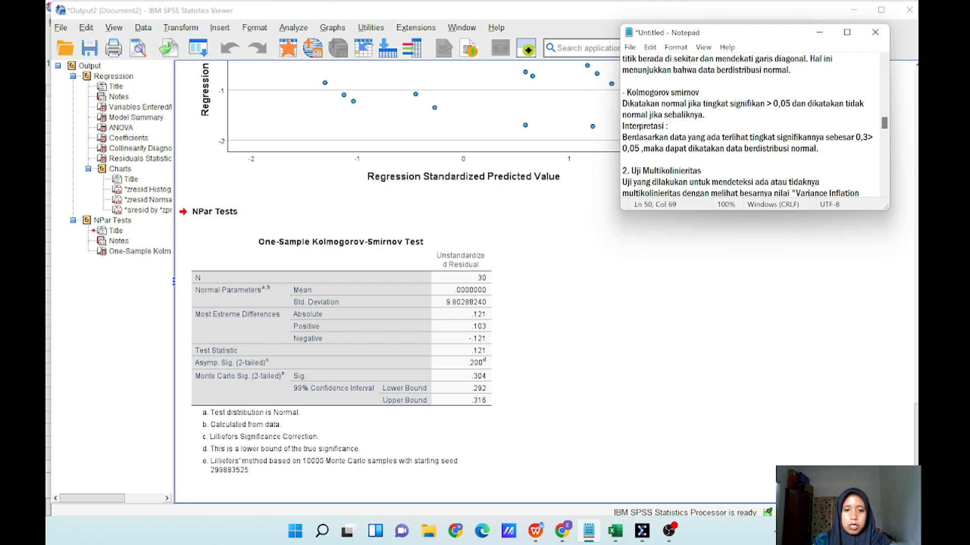
pyautogui.write('16')
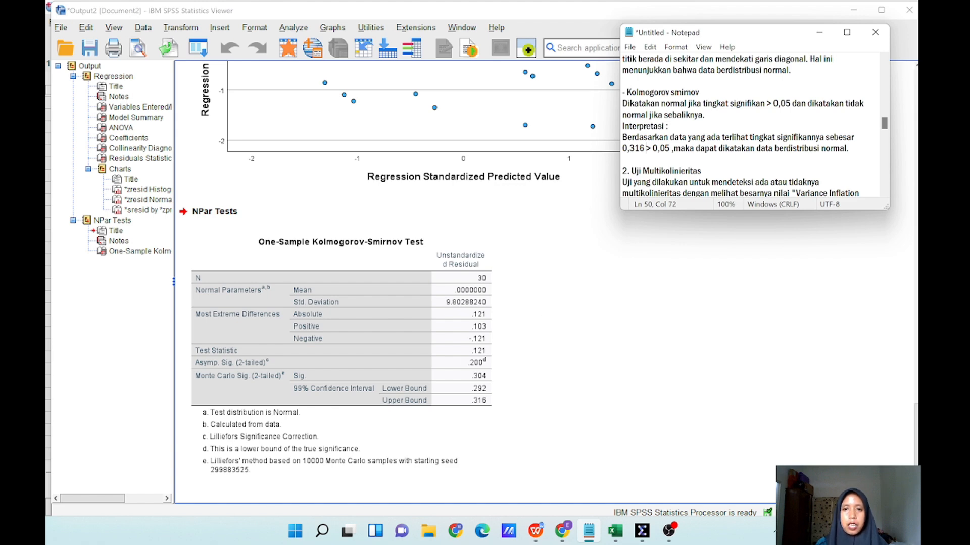
# - Review the histogram and P-P plot interpretations in the Notepad notes
pyautogui.scroll(6, 752, 126)
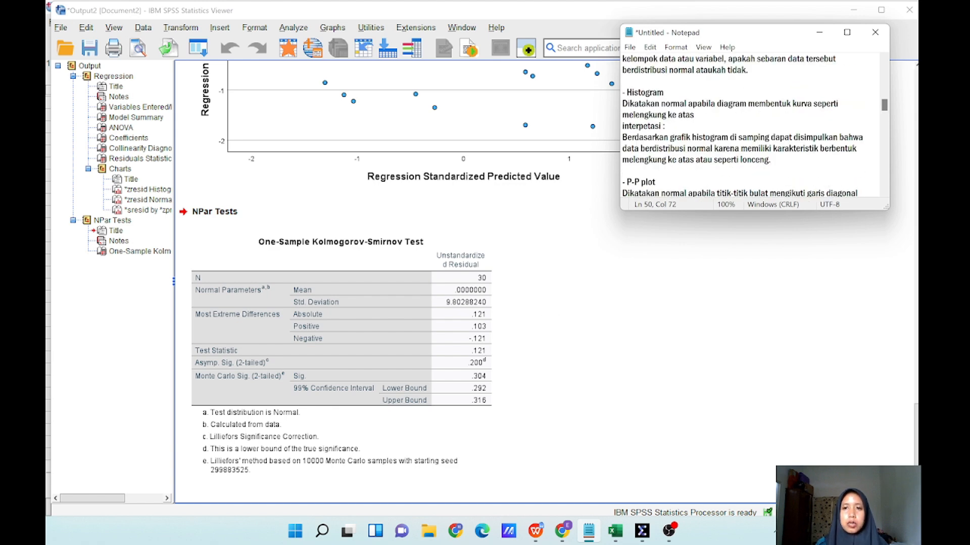
pyautogui.scroll(-2, 752, 126)
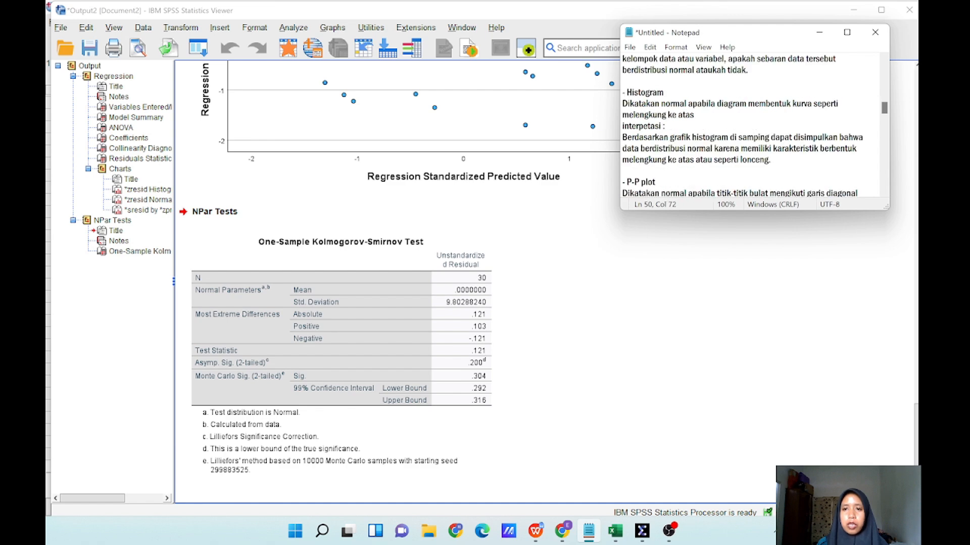
pyautogui.scroll(-2, 752, 126)
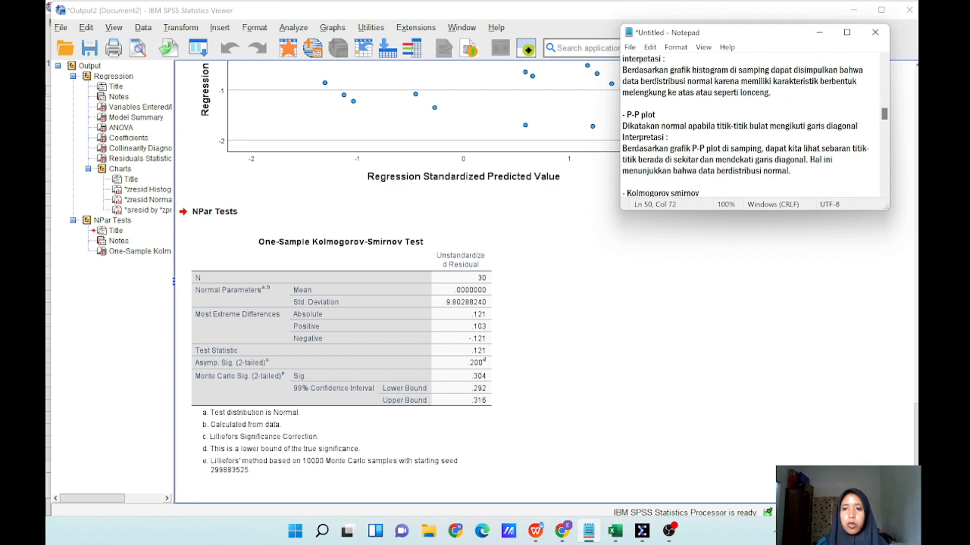
# - Examine the collinearity Tolerance and VIF values in the Coefficients table alongside the Notepad multicollinearity criteria
pyautogui.scroll(-1, 752, 127)
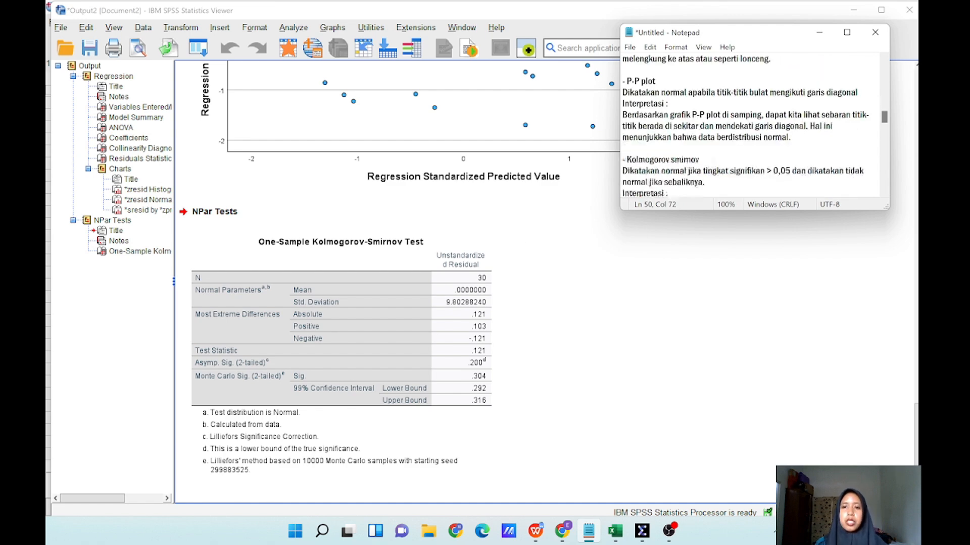
pyautogui.scroll(-4, 752, 126)
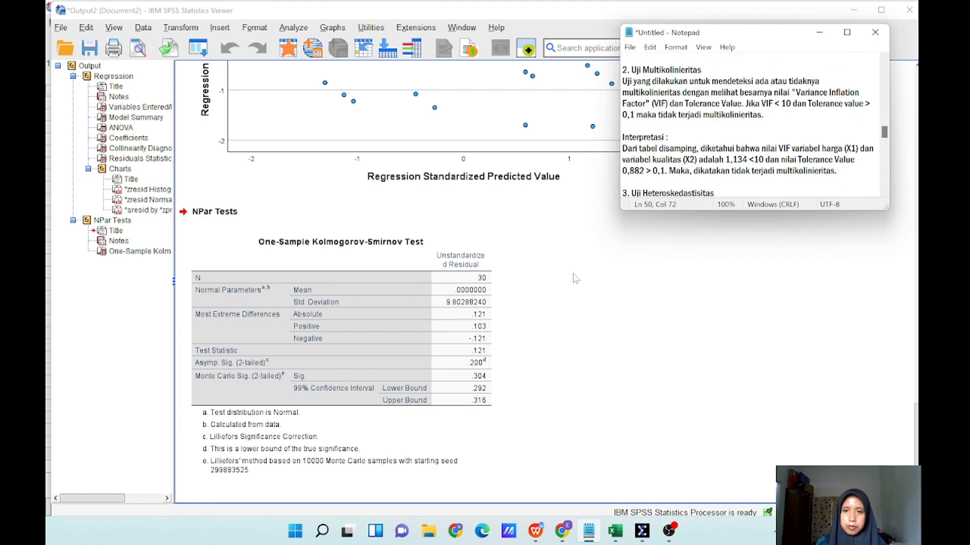
pyautogui.scroll(6, 576, 279)
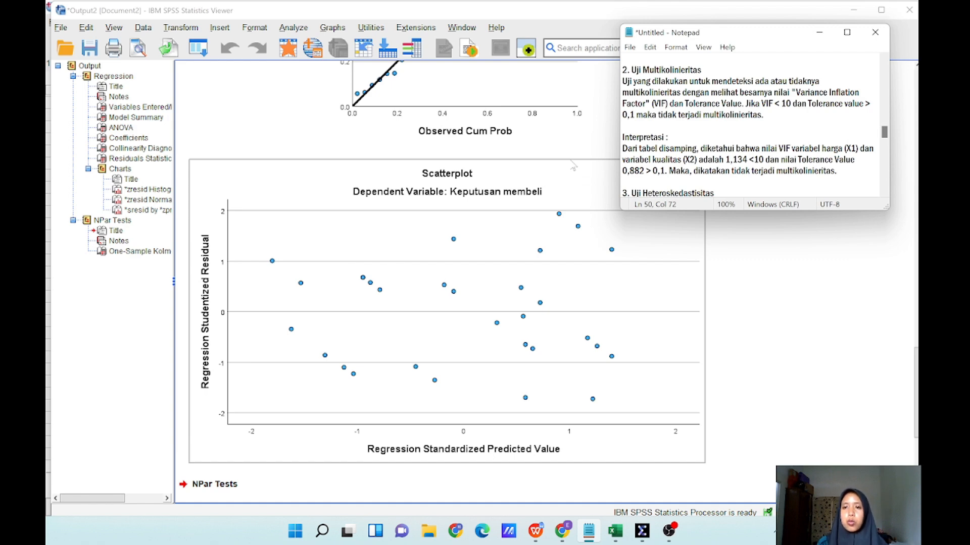
pyautogui.scroll(15, 573, 167)
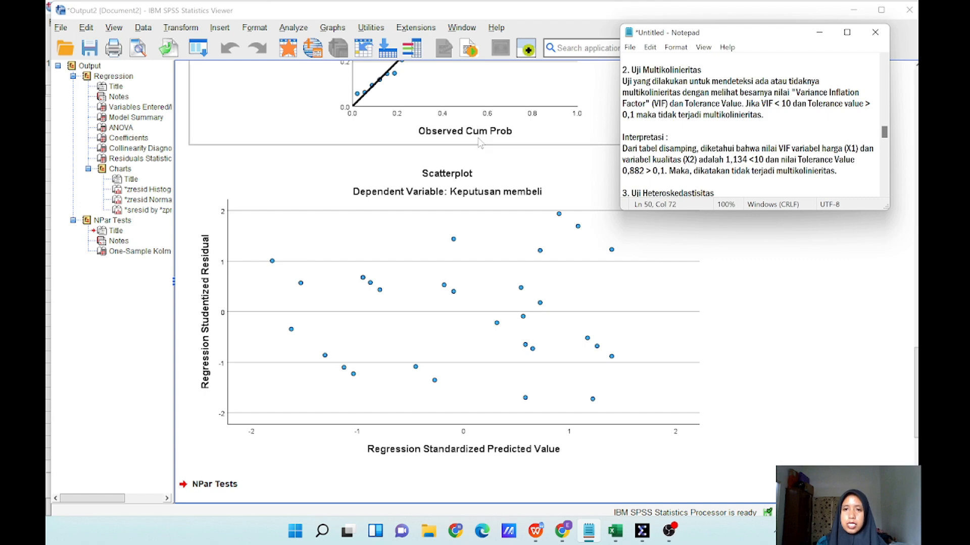
pyautogui.scroll(4, 479, 143)
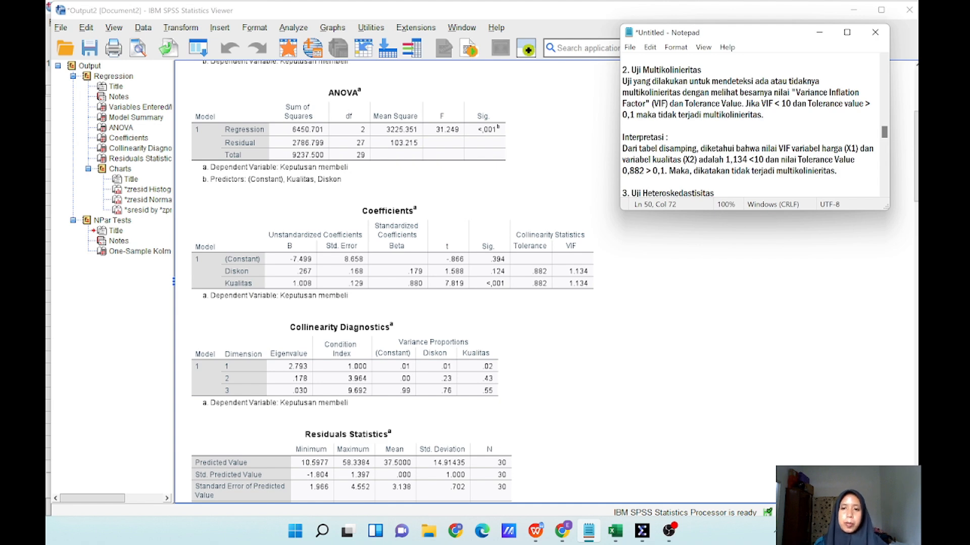
# - Examine the residual scatterplot against the heteroscedasticity criteria and interpretation in the Notepad notes
pyautogui.scroll(-3, 747, 127)
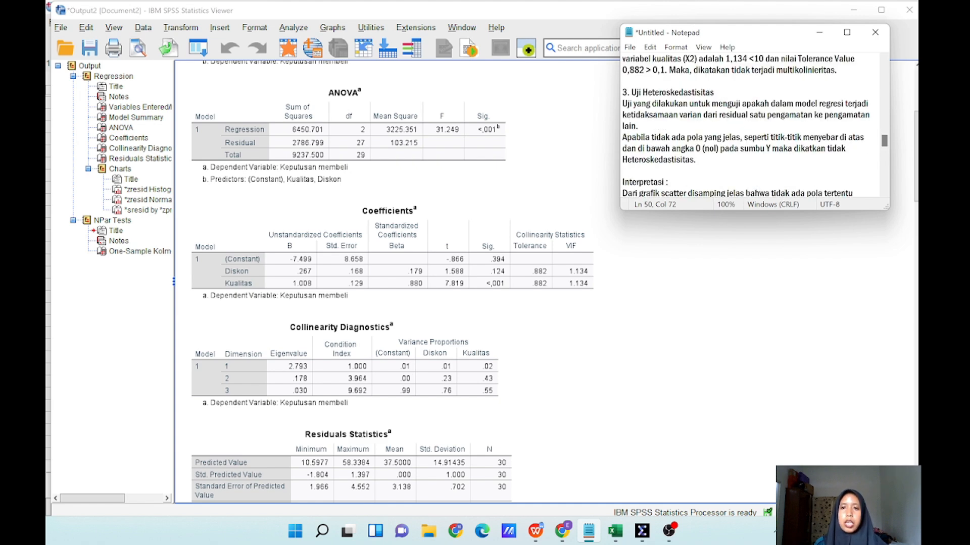
pyautogui.scroll(-1, 747, 126)
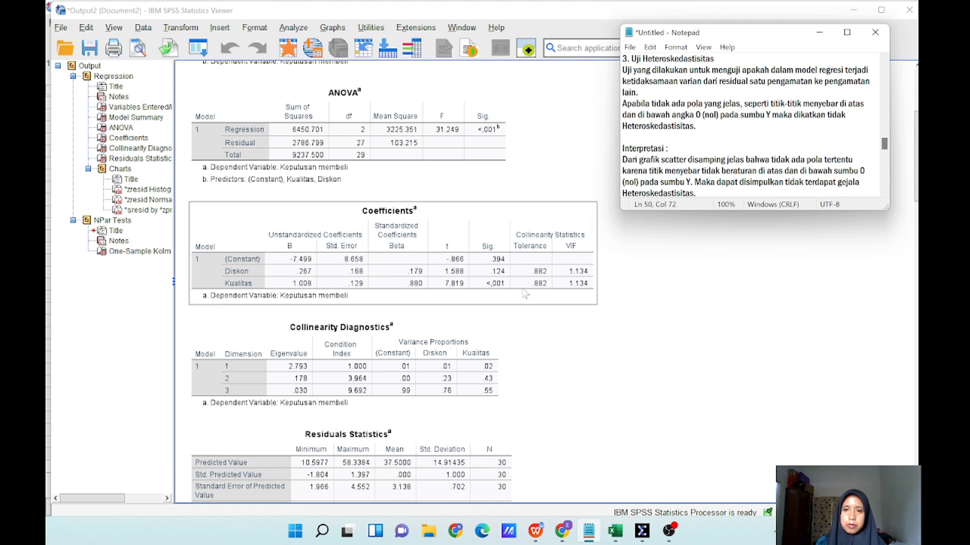
pyautogui.scroll(-10, 525, 293)
pyautogui.scroll(-10, 524, 293)
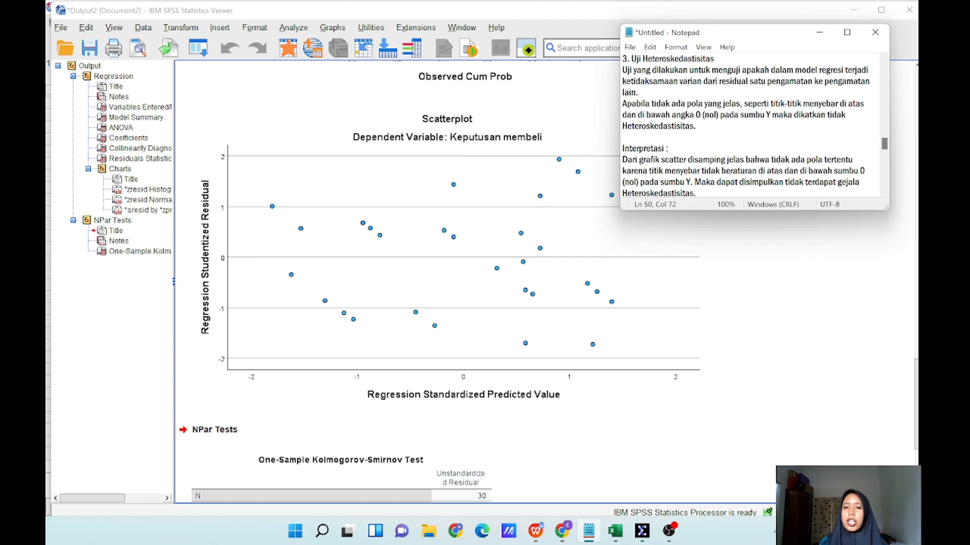
pyautogui.click(496, 310)
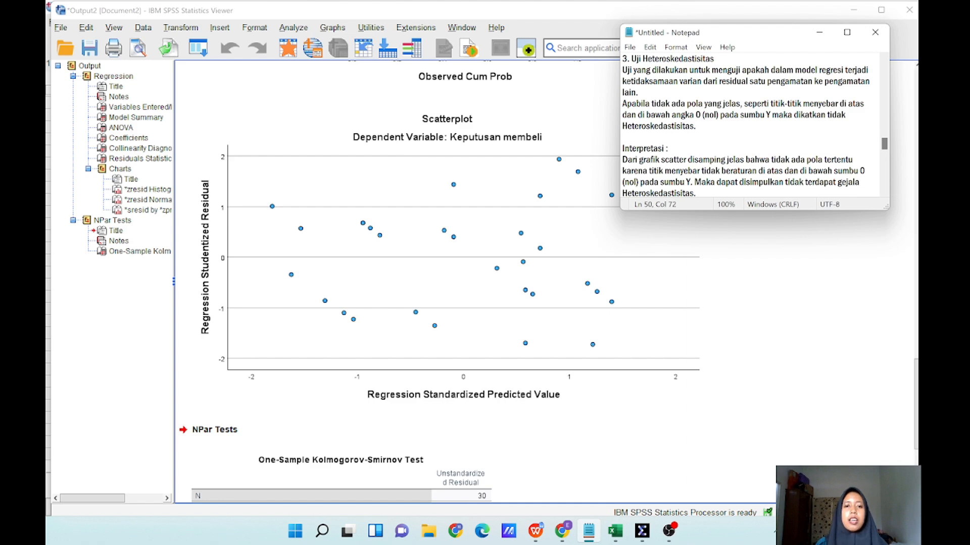
# - After the autocorrelation notes, return to the data and rerun the linear regression of Keputusan membeli on Diskon and Kualitas with Durbin-Watson enabled
pyautogui.scroll(-4, 753, 126)
pyautogui.scroll(-3, 752, 126)
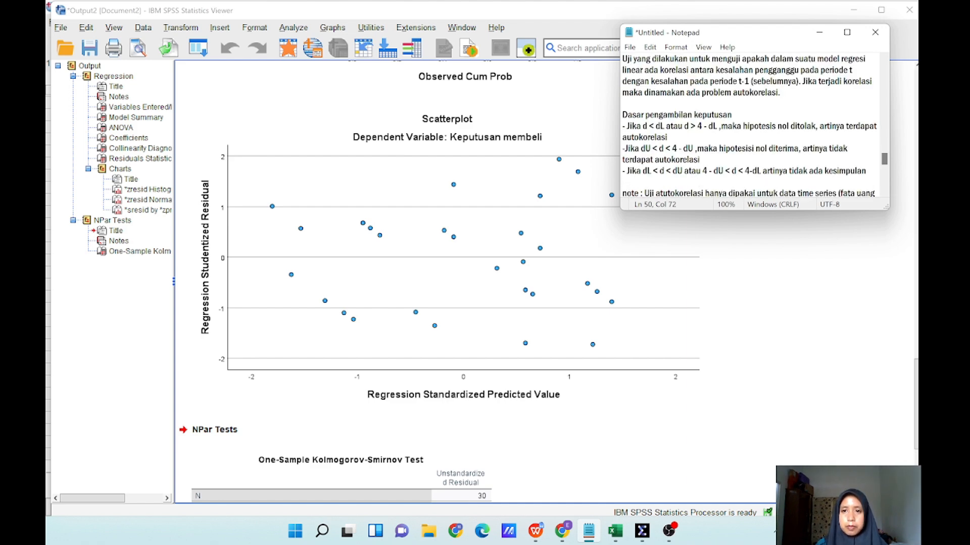
pyautogui.scroll(1, 752, 126)
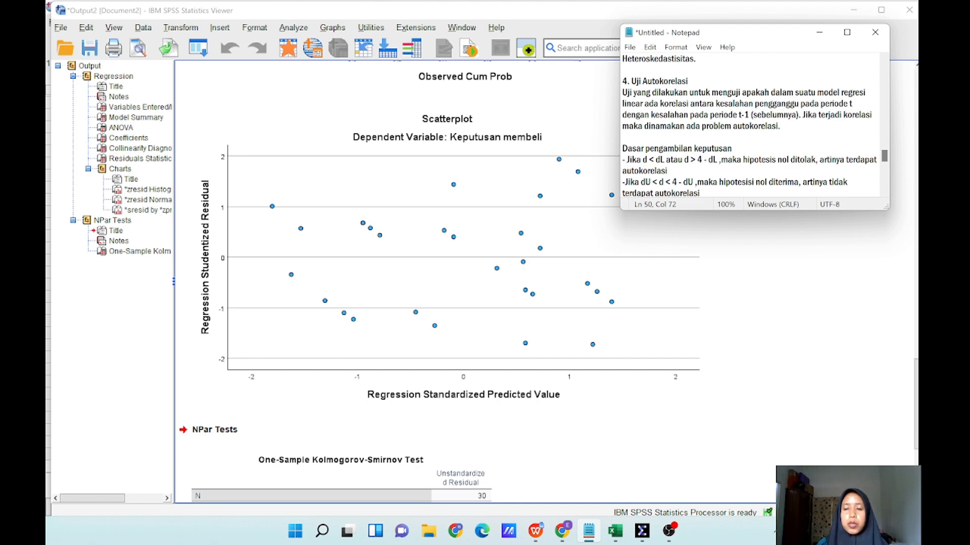
pyautogui.click(861, 9)
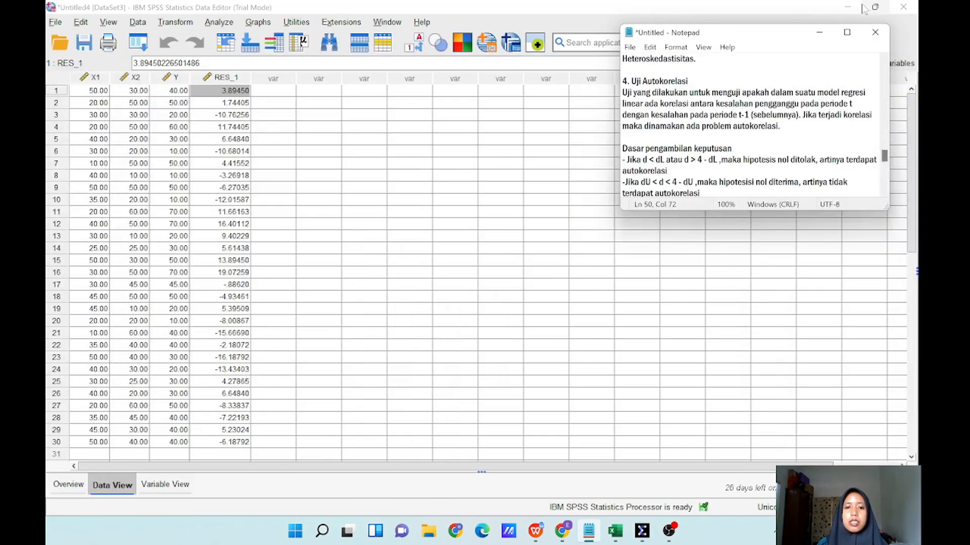
pyautogui.click(225, 23)
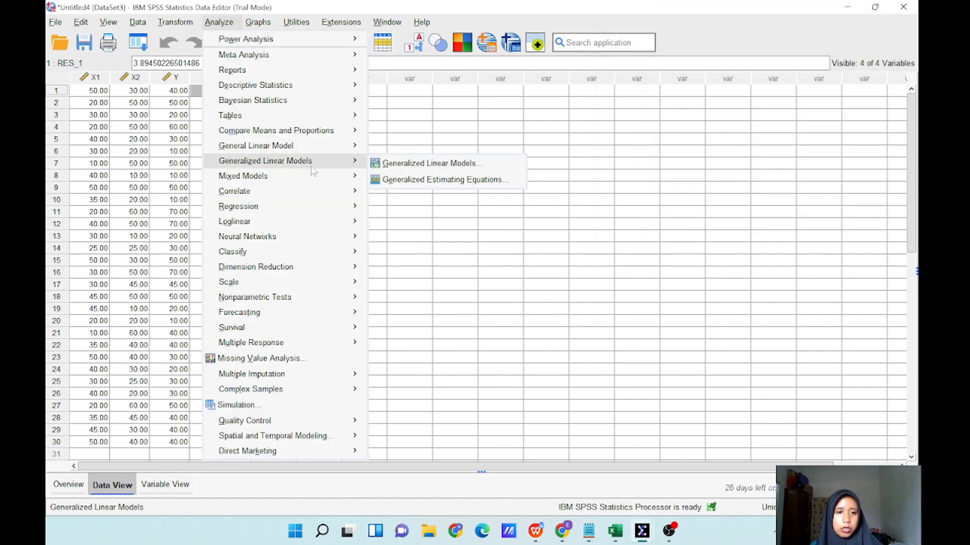
pyautogui.moveTo(318, 215)
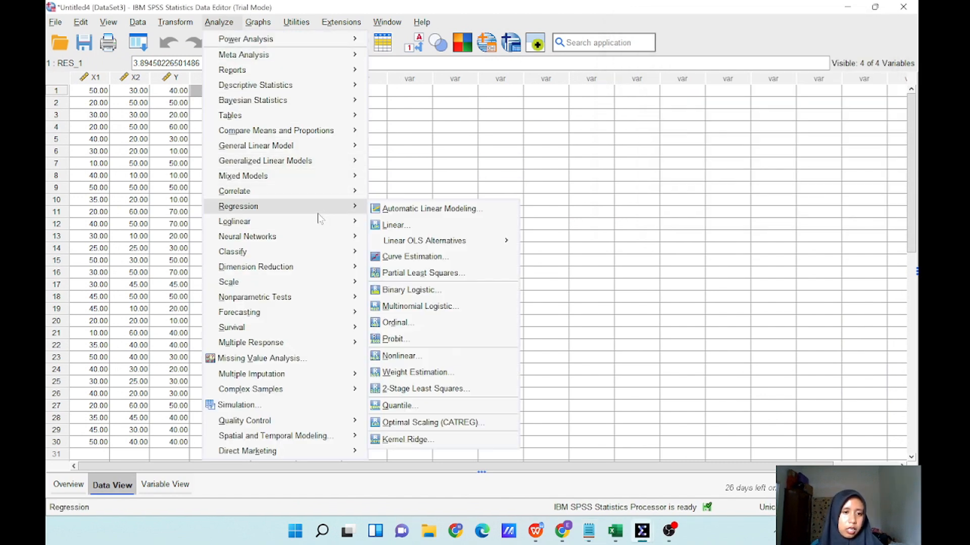
pyautogui.click(396, 226)
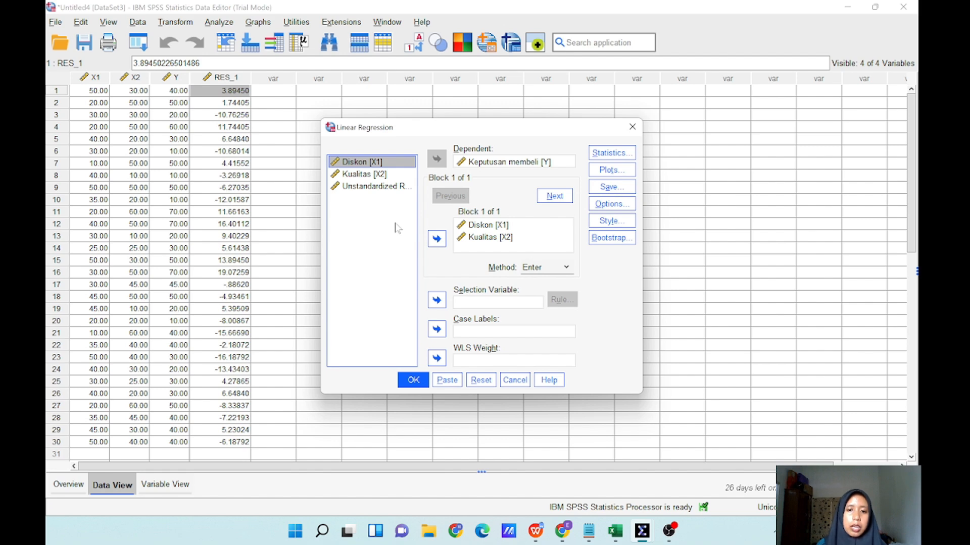
pyautogui.click(623, 153)
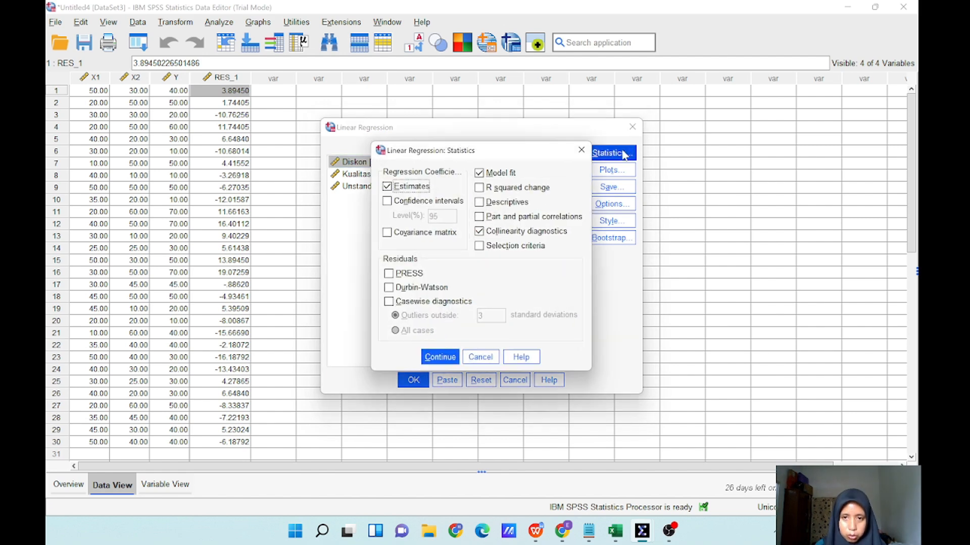
pyautogui.click(388, 288)
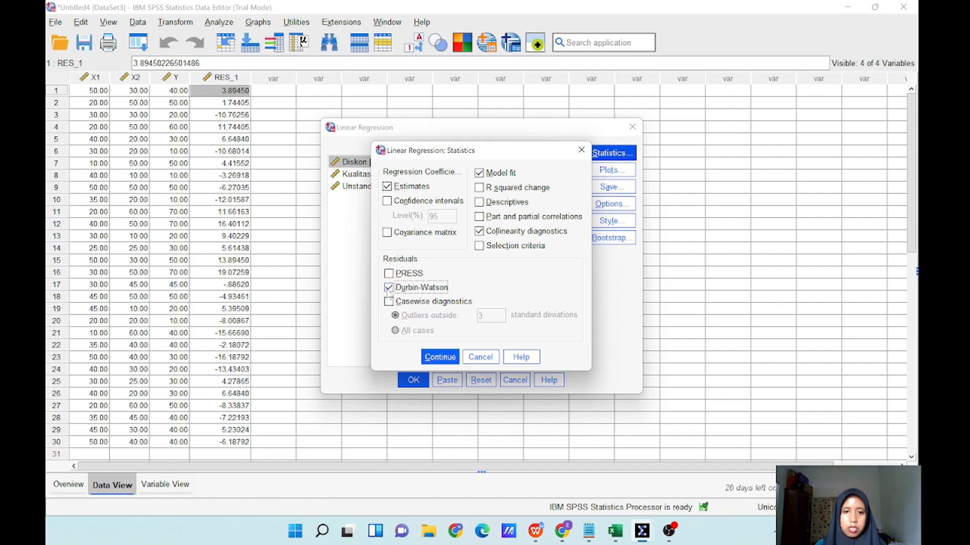
pyautogui.click(447, 363)
pyautogui.click(413, 380)
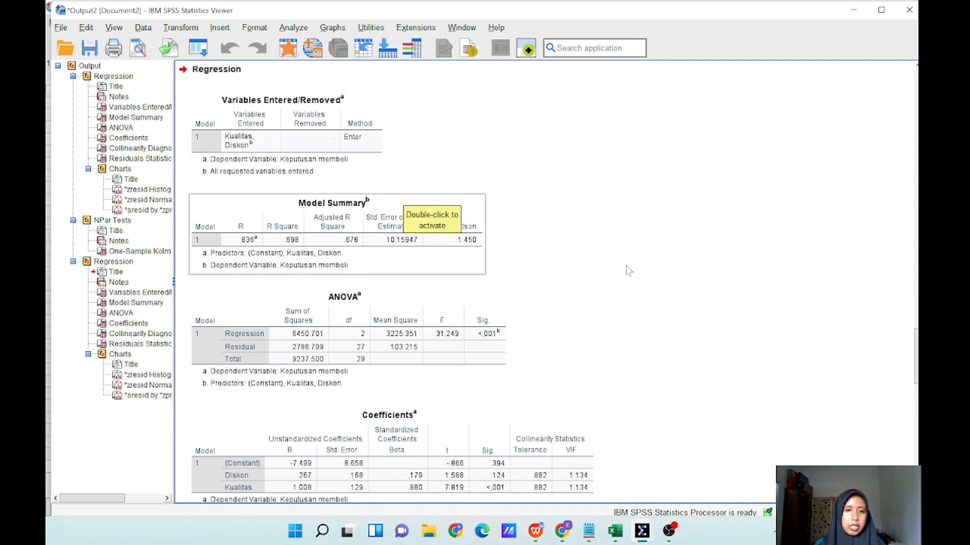
# - Review the Notepad autocorrelation decision rules and note alongside the Durbin-Watson statistic in the new Model Summary
pyautogui.moveTo(642, 531)
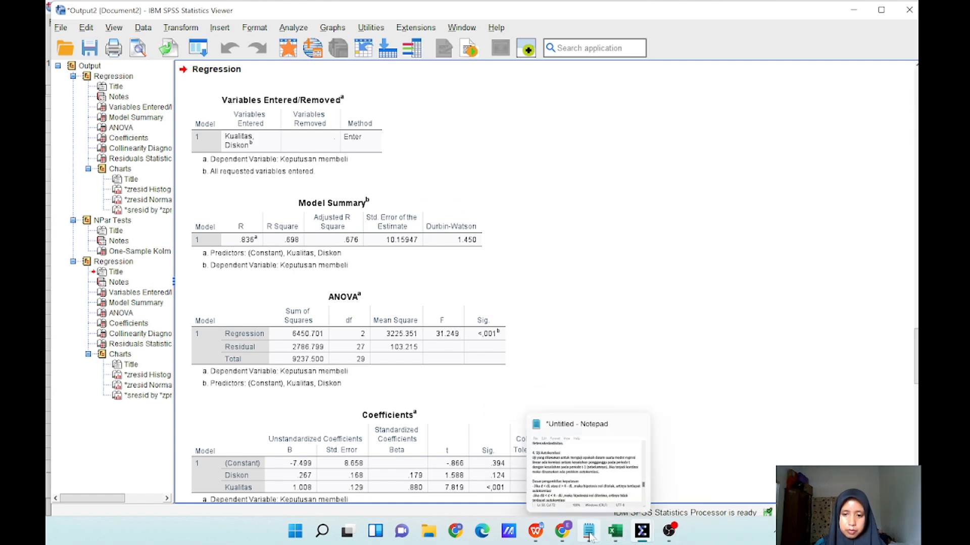
pyautogui.click(590, 500)
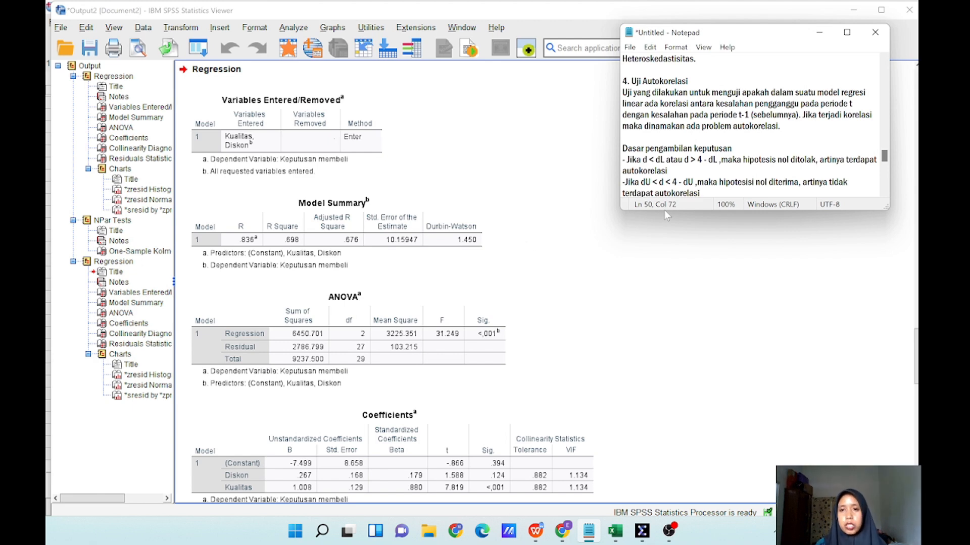
pyautogui.scroll(-1, 754, 126)
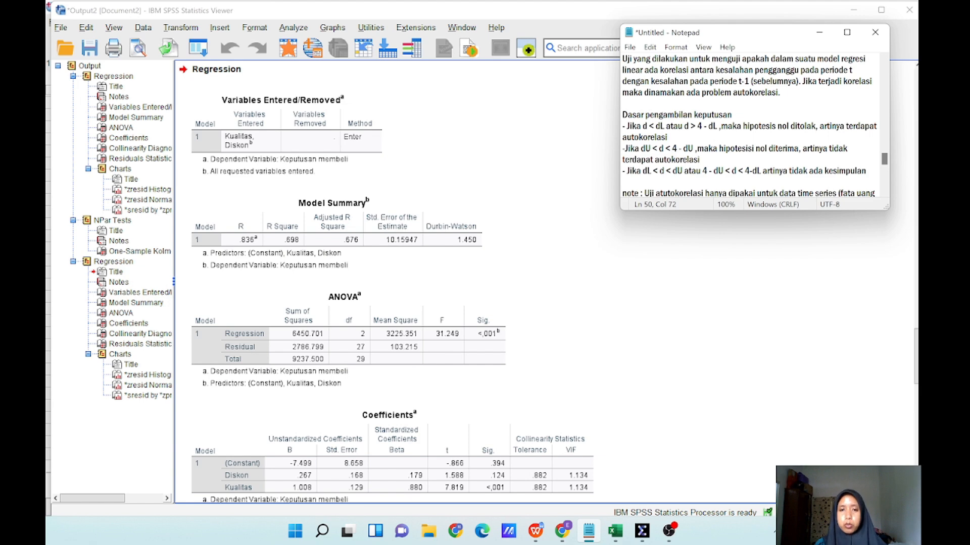
pyautogui.scroll(-3, 686, 115)
pyautogui.click(686, 114)
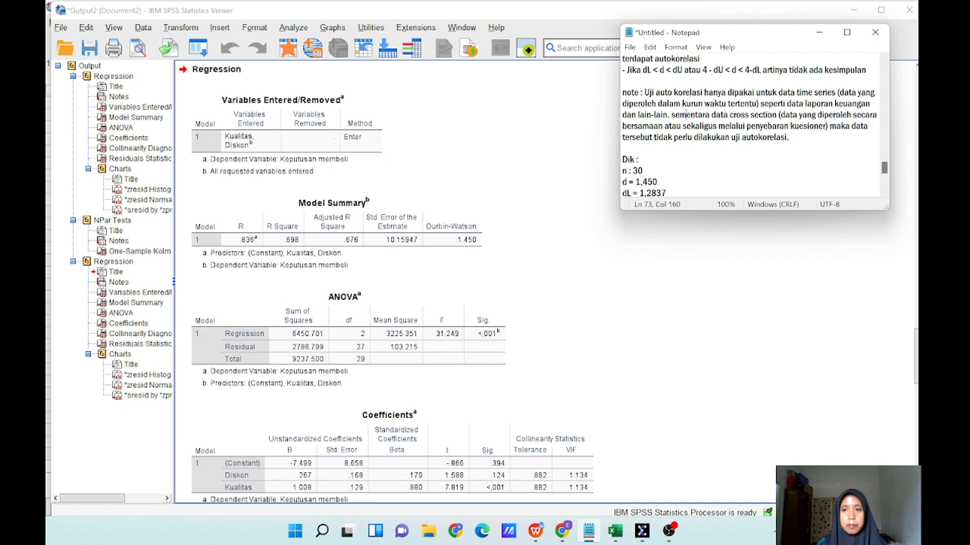
pyautogui.click(479, 272)
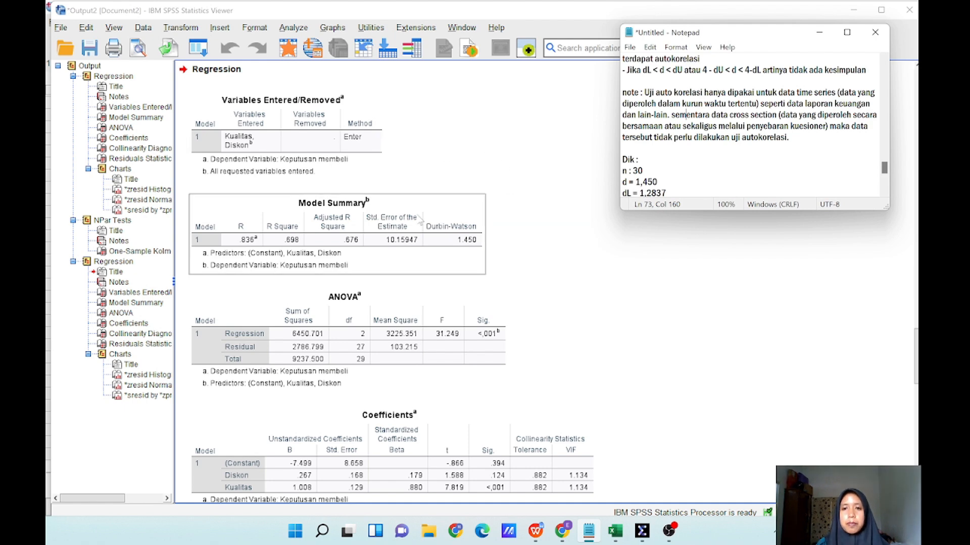
# - Check the n and d values in the Notepad notes against the number of data cases and the Model Summary's Durbin-Watson statistic
pyautogui.scroll(-3, 755, 126)
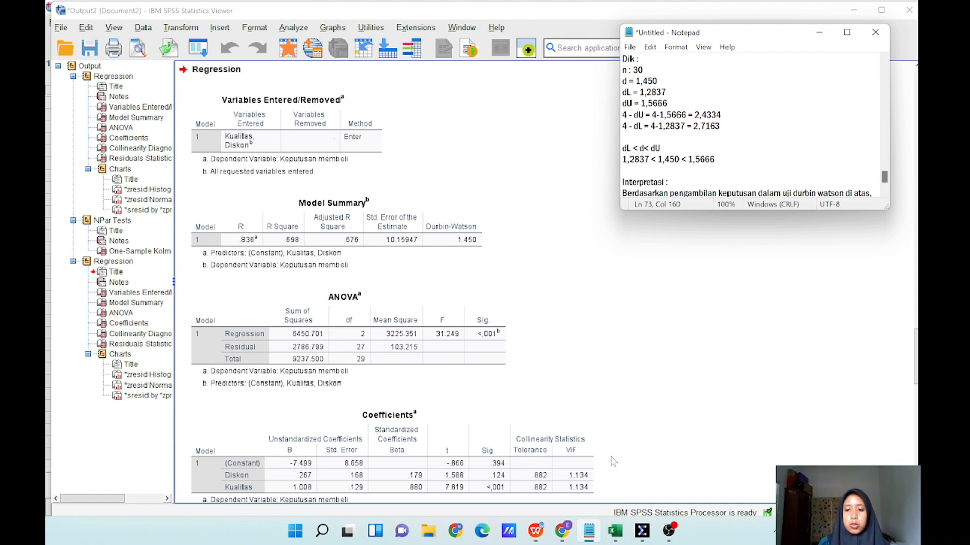
pyautogui.moveTo(637, 538)
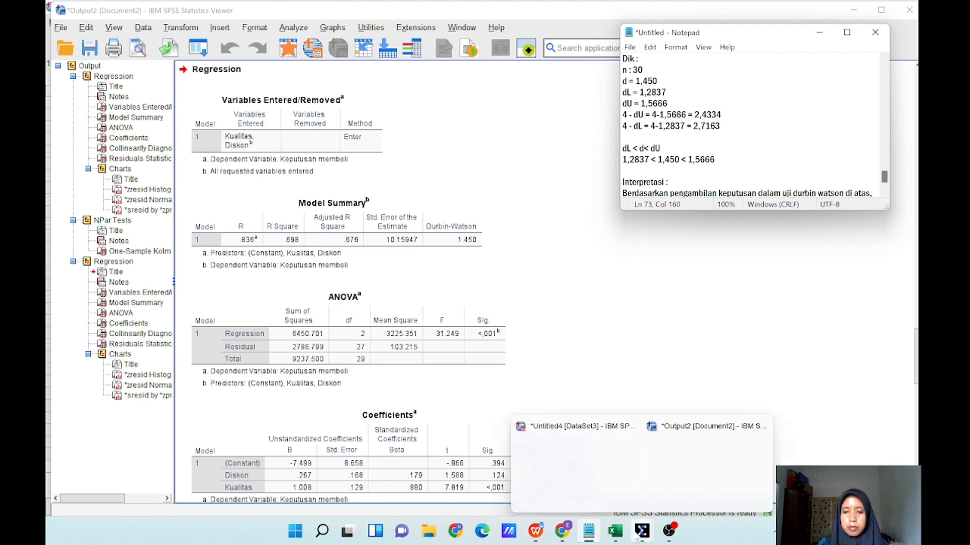
pyautogui.click(579, 479)
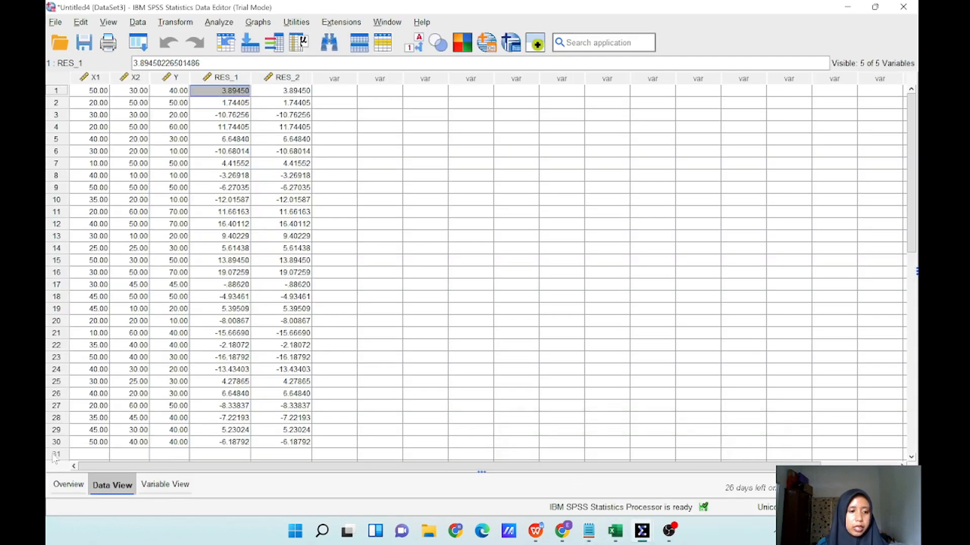
pyautogui.moveTo(626, 538)
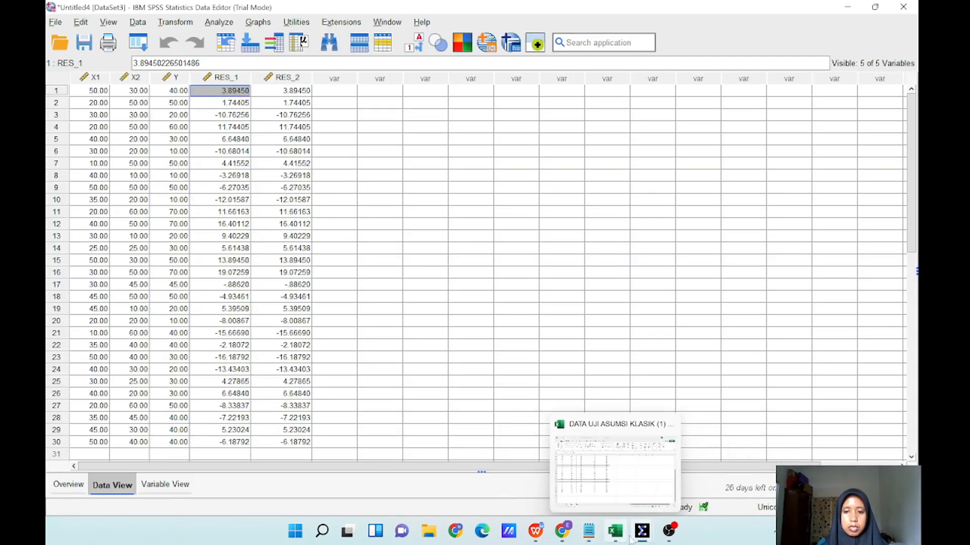
pyautogui.click(702, 491)
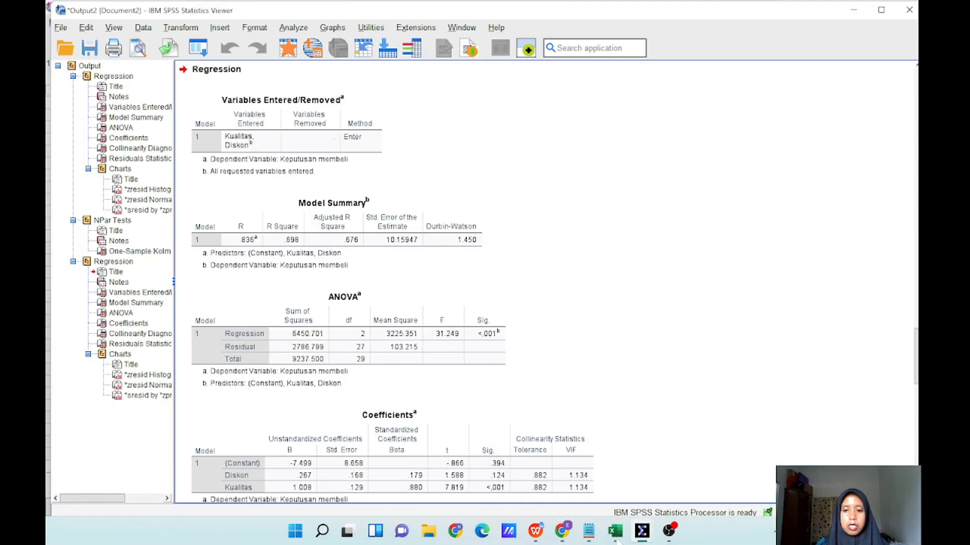
pyautogui.moveTo(589, 532)
pyautogui.click(601, 488)
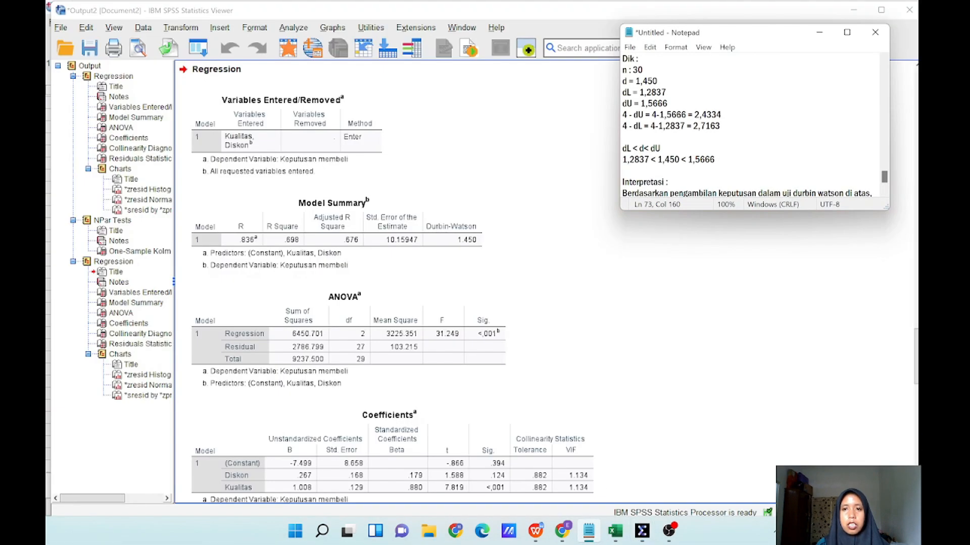
pyautogui.click(464, 303)
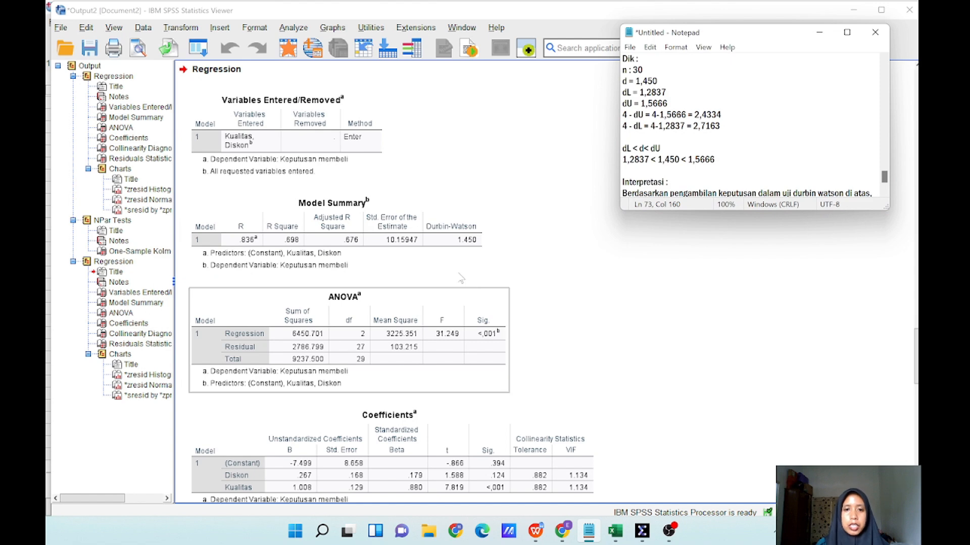
pyautogui.click(461, 264)
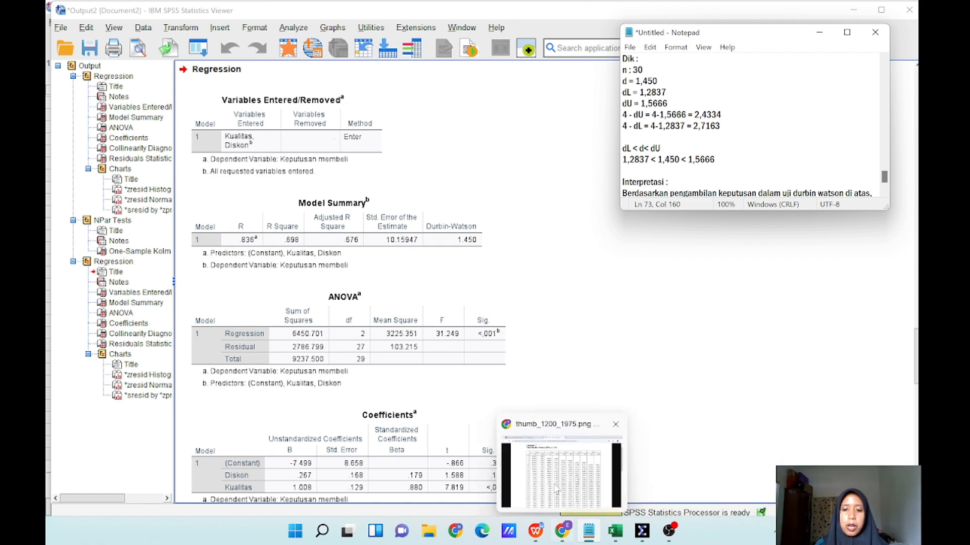
# - Switch to the Durbin-Watson table in Chrome, move Notepad aside, and look up dL and dU for n = 30 and k=2
pyautogui.click(563, 535)
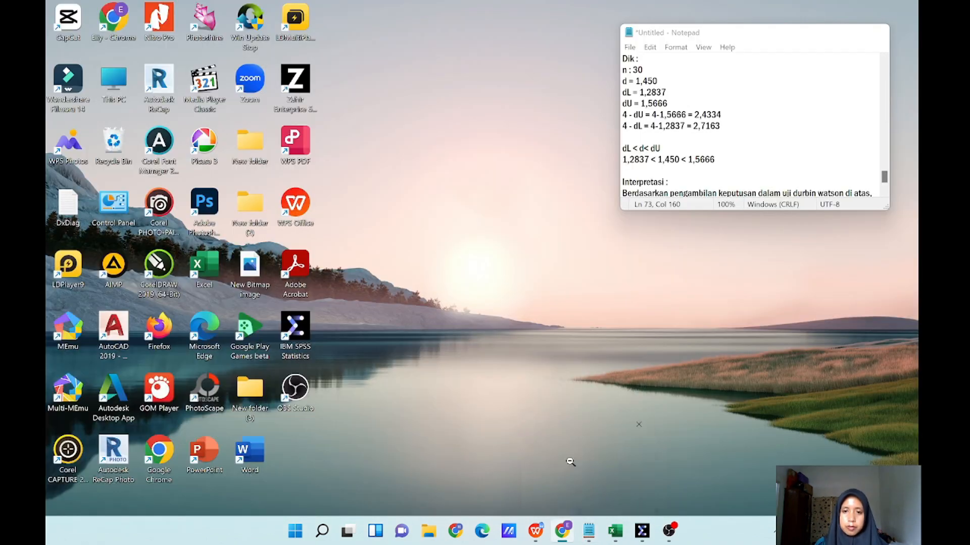
pyautogui.click(573, 467)
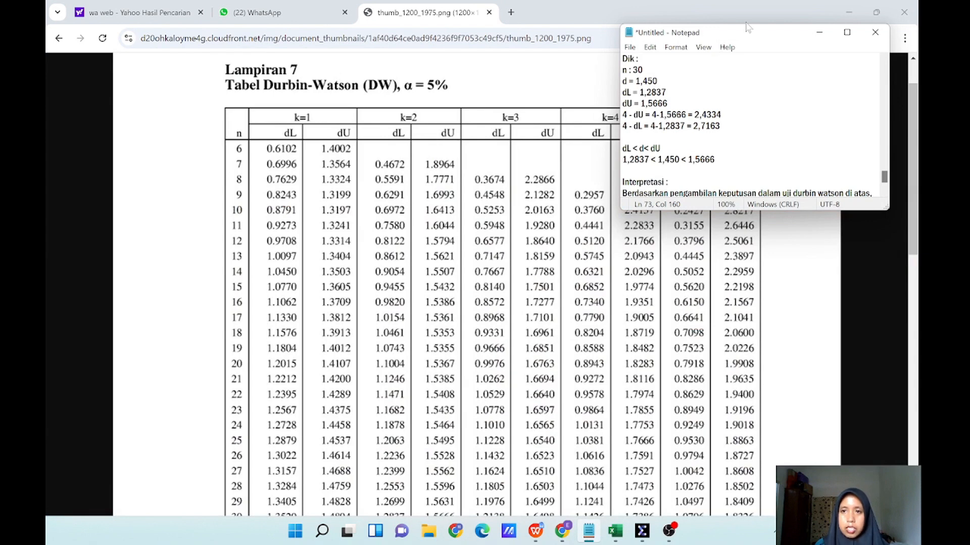
pyautogui.moveTo(753, 29); pyautogui.dragTo(766, 12)
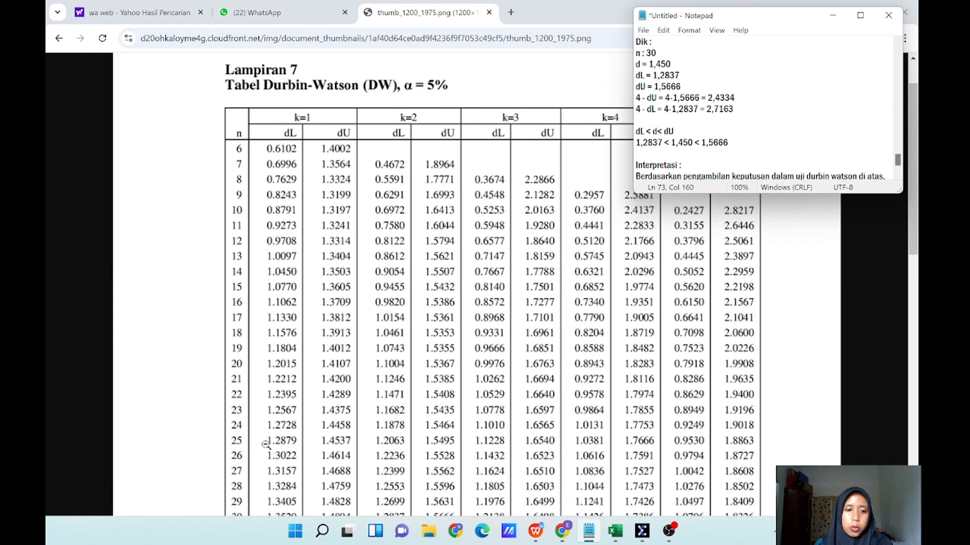
pyautogui.scroll(-1, 250, 500)
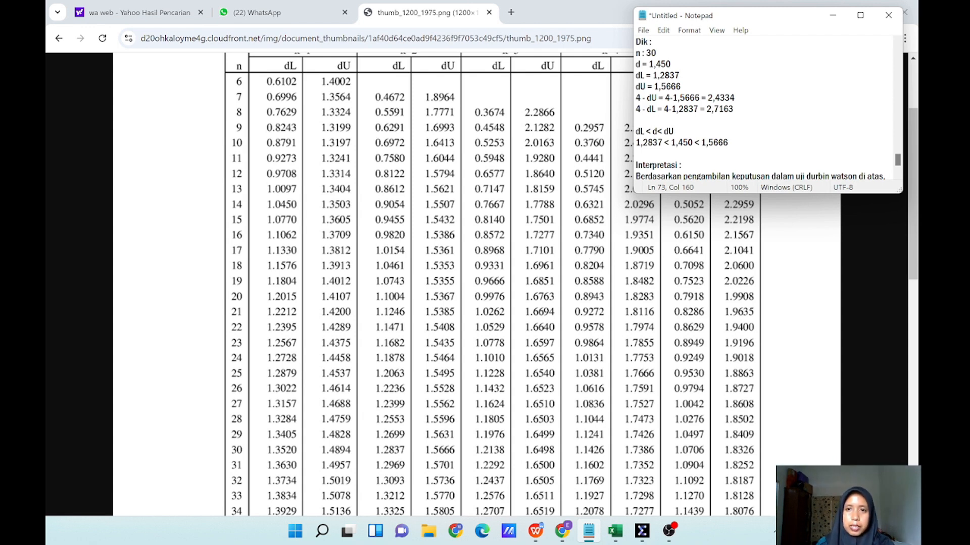
# - Return to the SPSS regression output and bring the Notepad notes over it to compare d with the Durbin-Watson statistic
pyautogui.click(663, 142)
pyautogui.moveTo(642, 530)
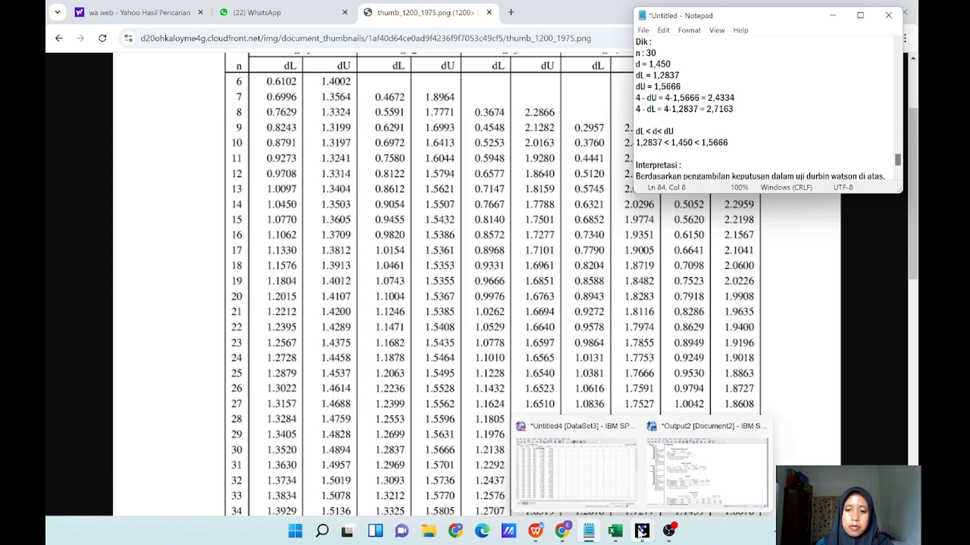
pyautogui.click(661, 482)
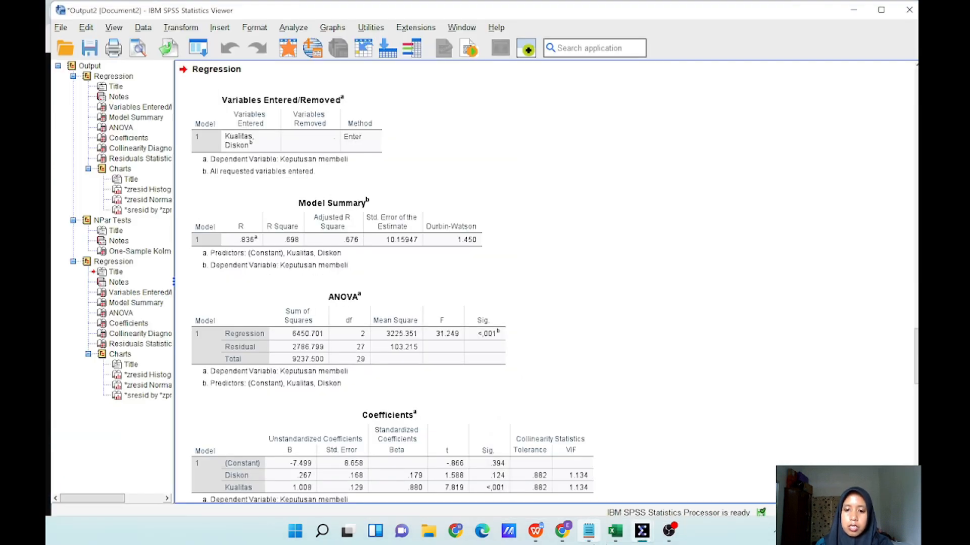
pyautogui.moveTo(589, 531)
pyautogui.click(593, 480)
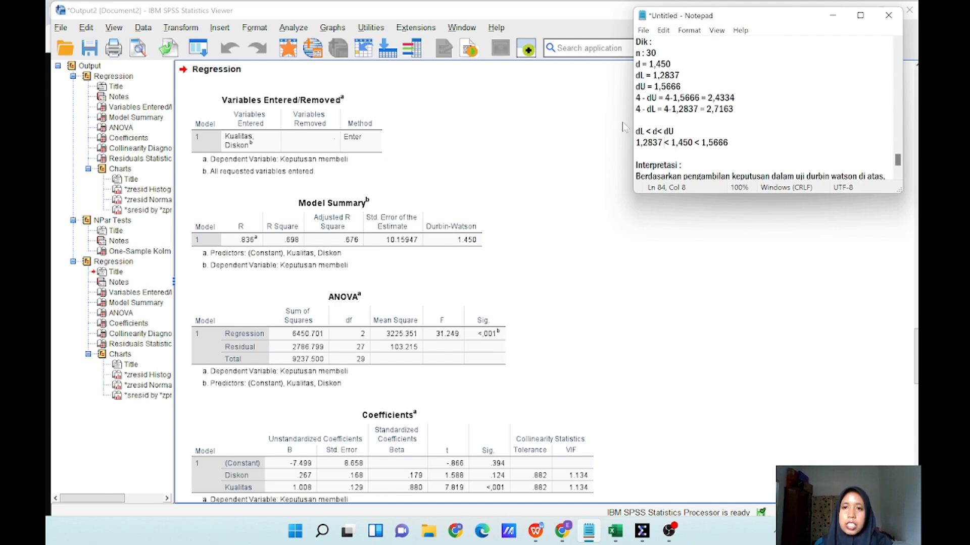
# - Review the autocorrelation decision rules, the dL < d < dU comparison and the interpretation in the Notepad notes
pyautogui.scroll(1, 763, 109)
pyautogui.scroll(4, 768, 109)
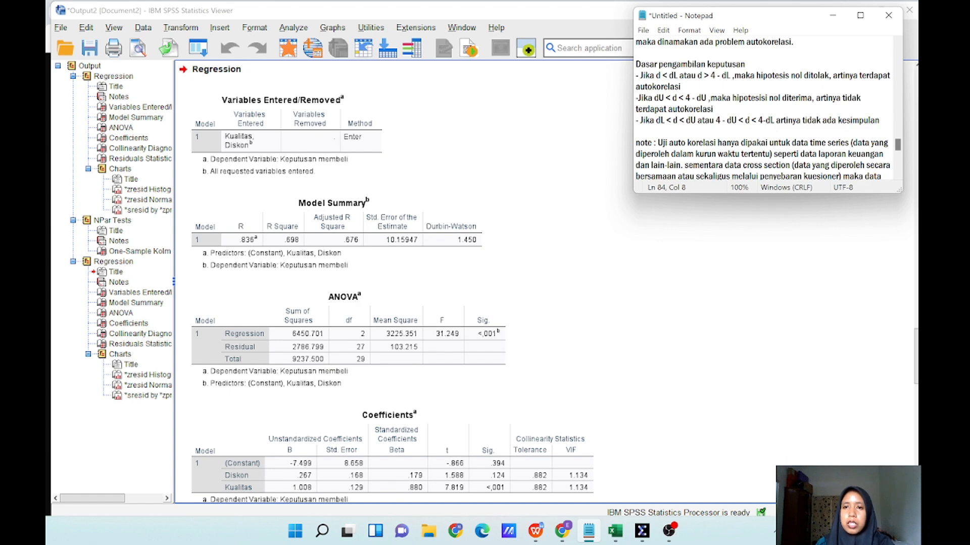
pyautogui.click(641, 87)
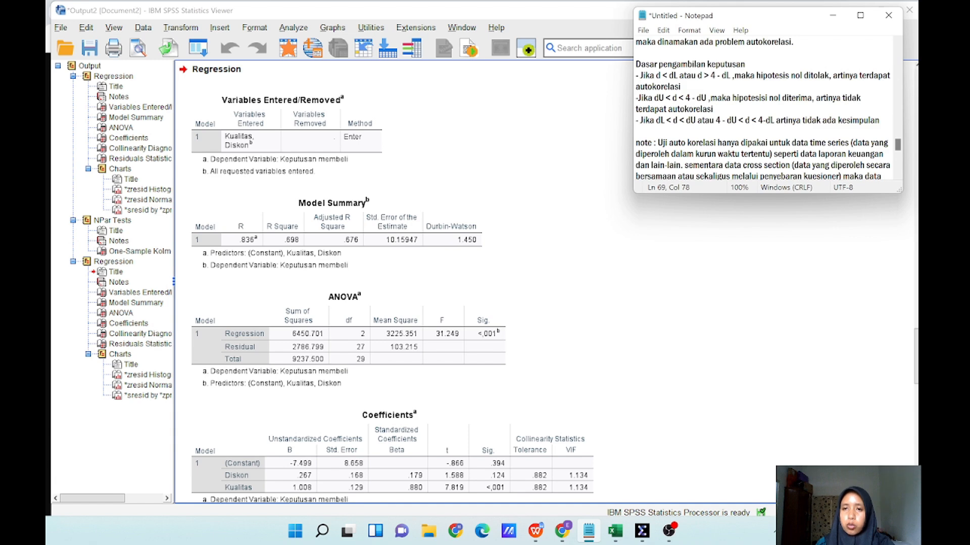
pyautogui.scroll(-6, 768, 109)
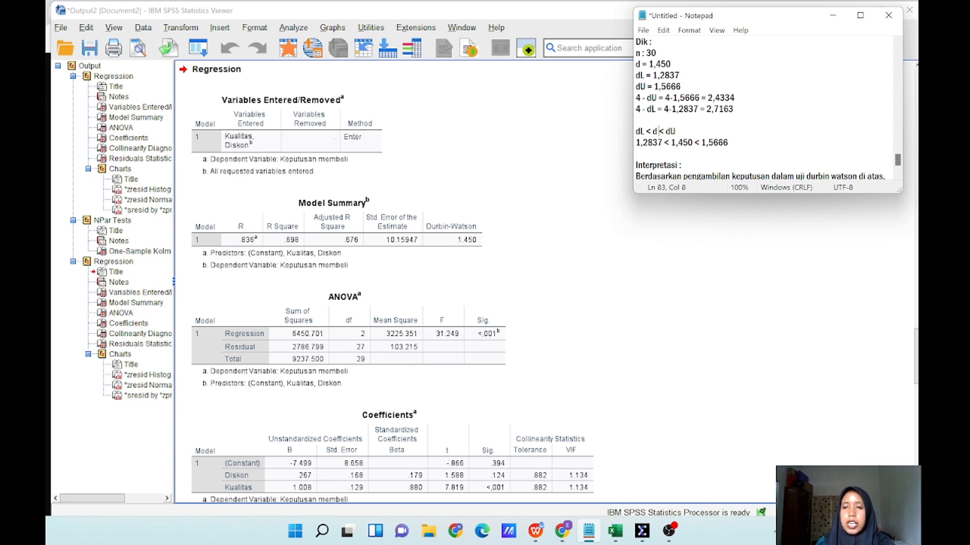
pyautogui.scroll(-1, 767, 109)
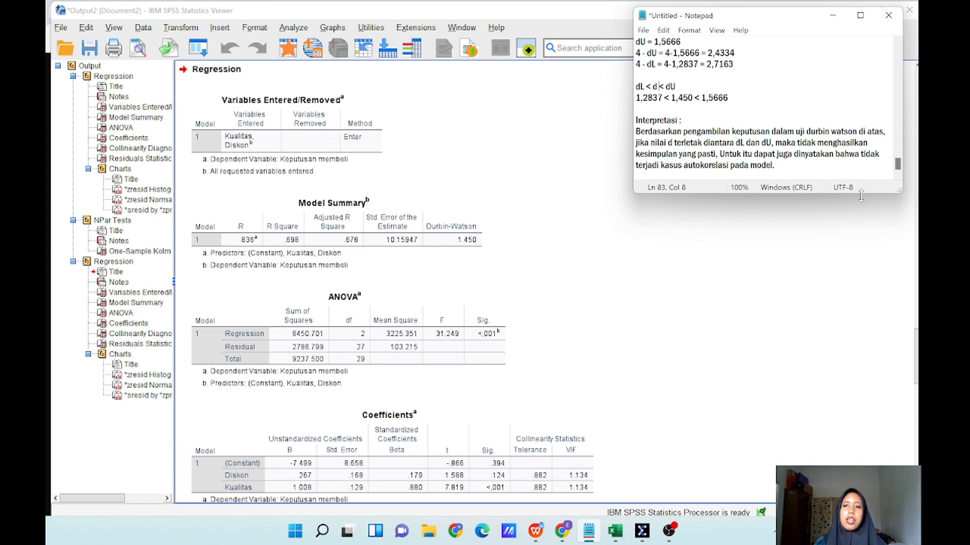
pyautogui.scroll(20, 768, 103)
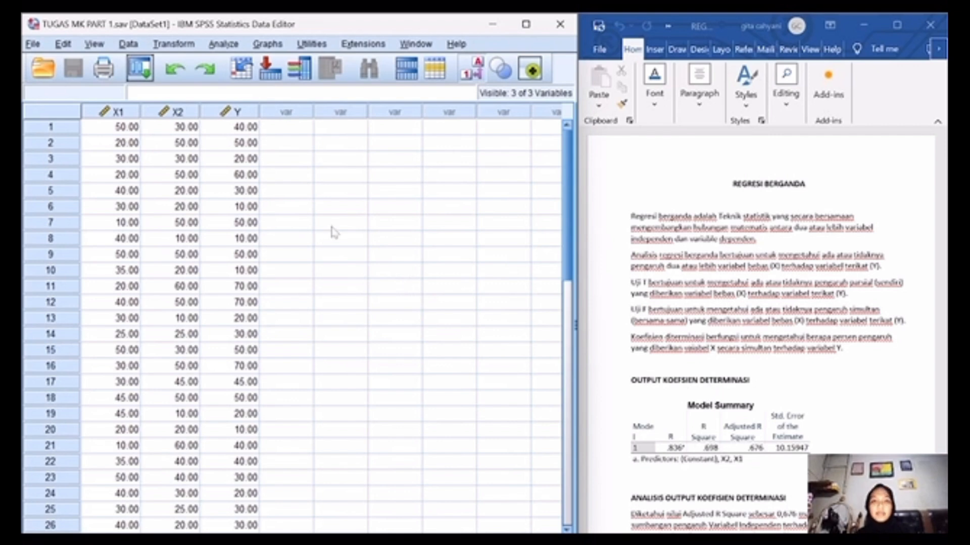
# - Look over the X1, X2 and Y data and set up a linear regression with Keputusan Membeli [Y] as the dependent variable
pyautogui.scroll(-15, 246, 222)
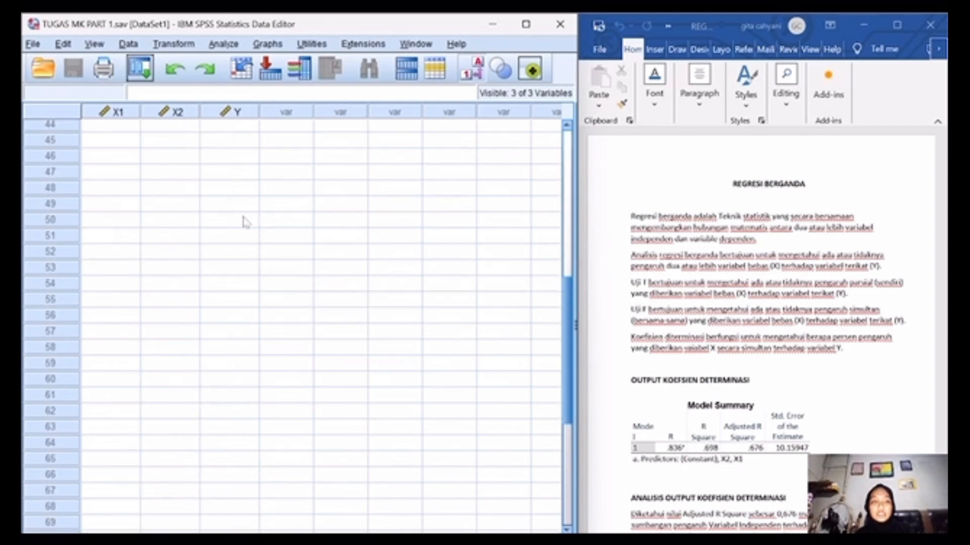
pyautogui.scroll(15, 277, 197)
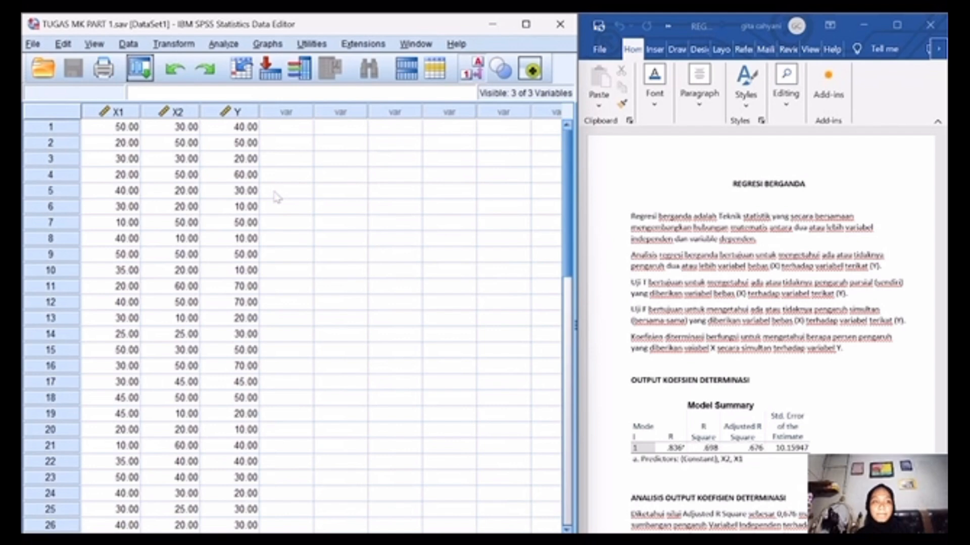
pyautogui.click(221, 44)
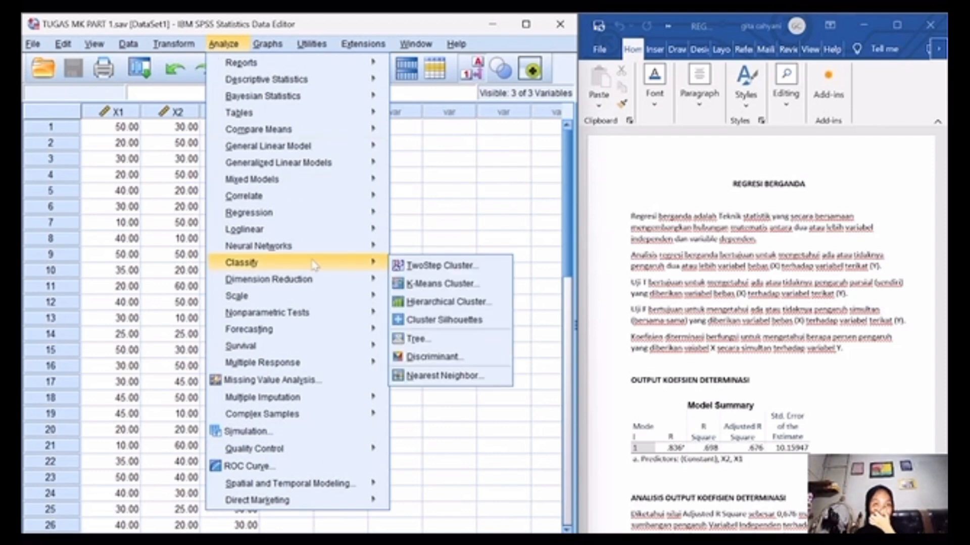
pyautogui.moveTo(328, 224)
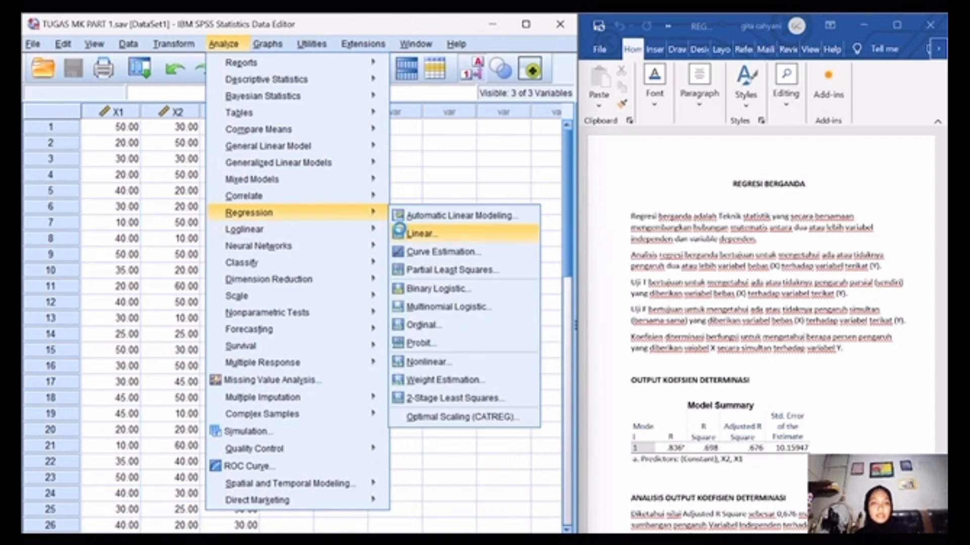
pyautogui.click(404, 234)
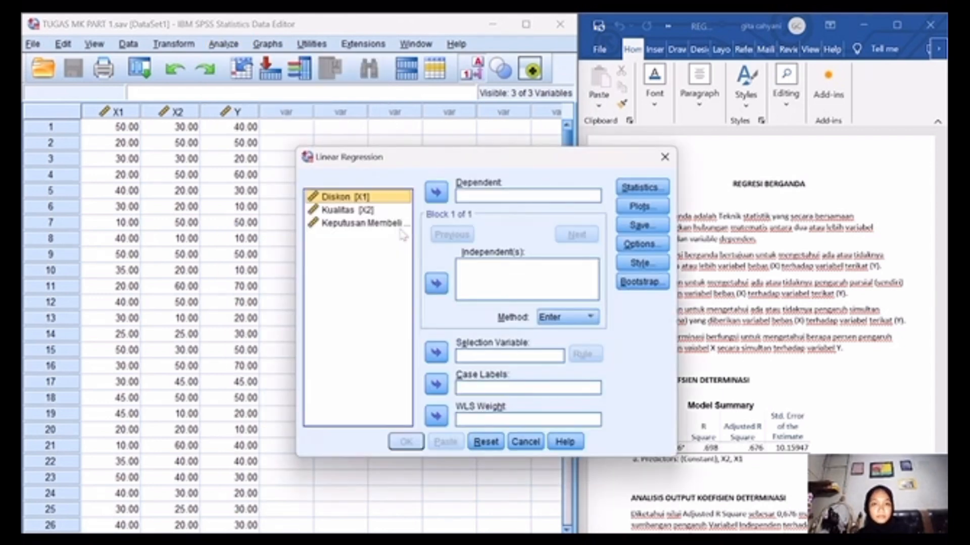
pyautogui.click(382, 223)
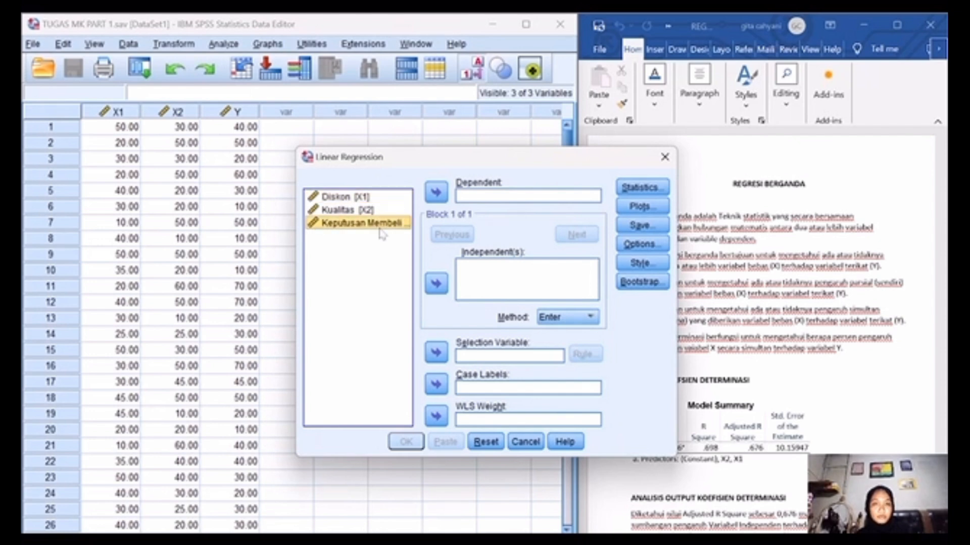
pyautogui.click(436, 192)
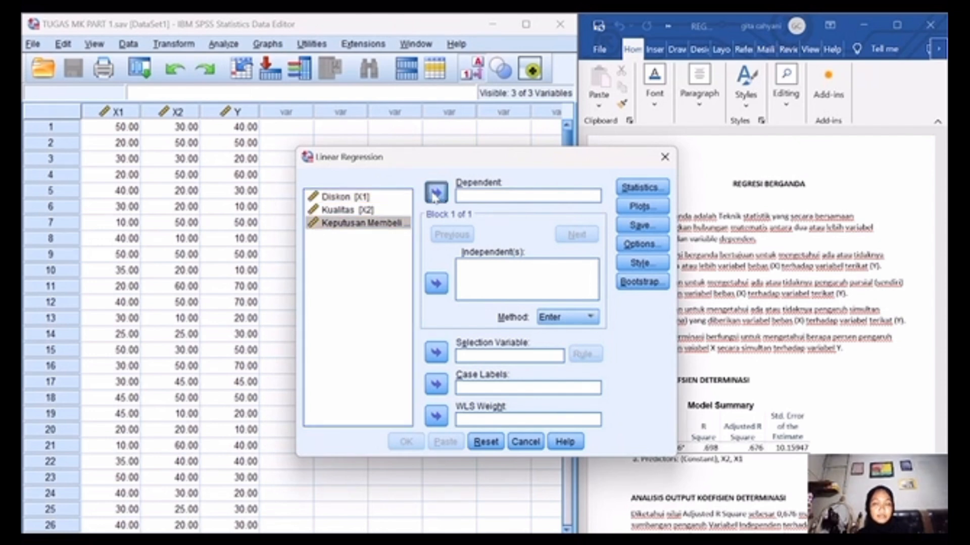
# - Add Diskon [X1] and Kualitas [X2] as independent variables and run the linear regression with the Enter method
pyautogui.click(352, 202)
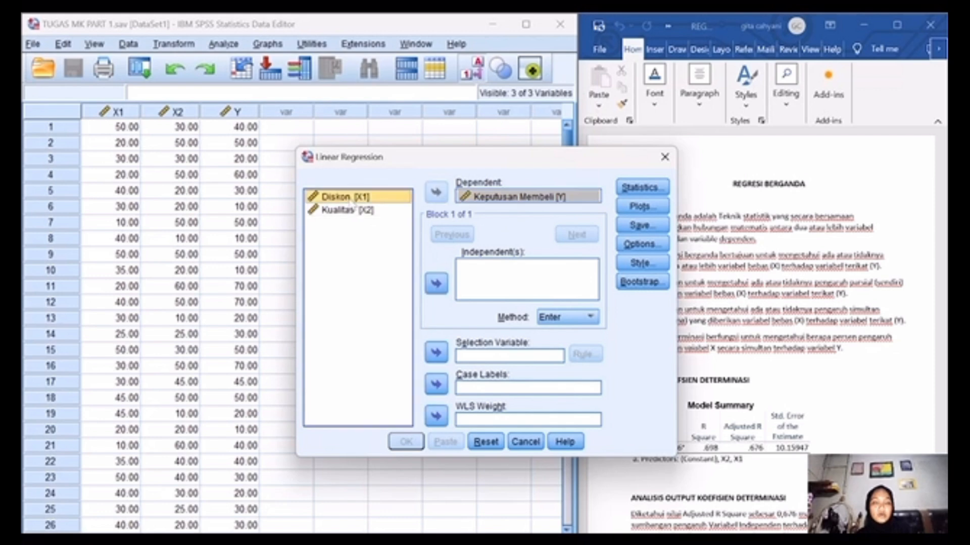
pyautogui.click(435, 283)
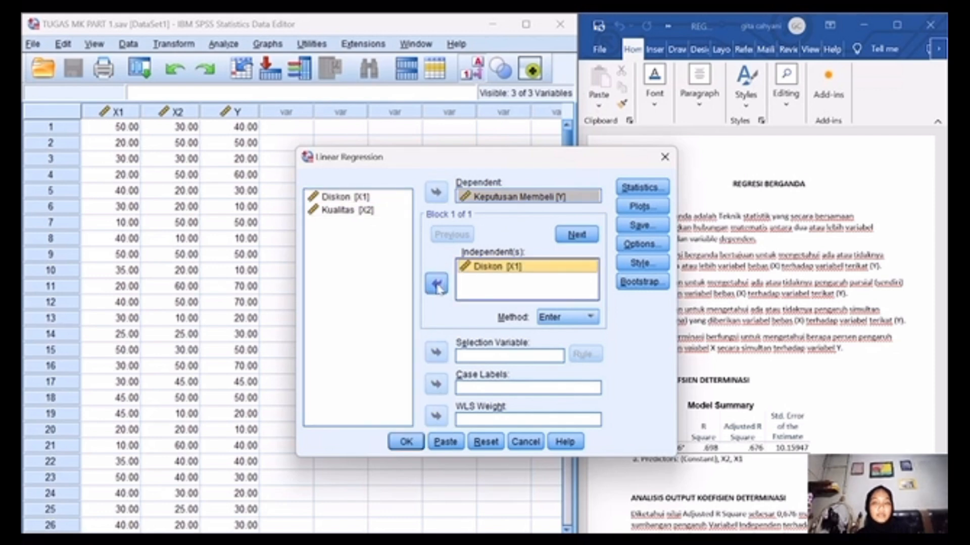
pyautogui.click(337, 210)
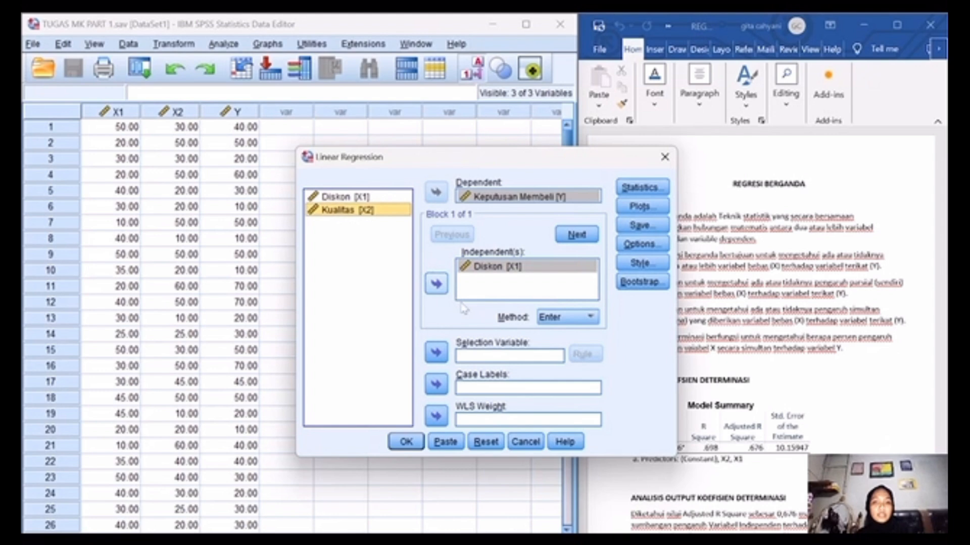
pyautogui.click(435, 284)
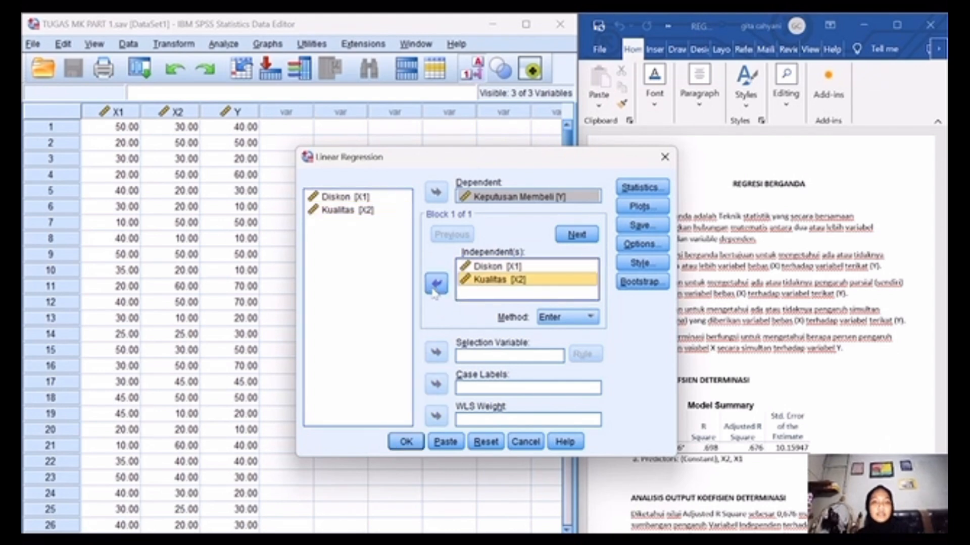
pyautogui.click(397, 447)
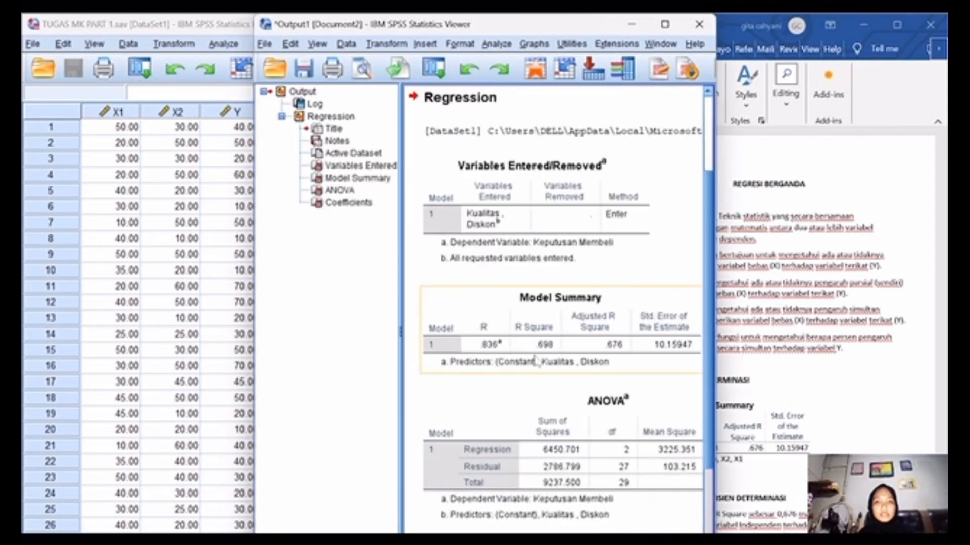
# - Arrange the regression output window side by side with the REGRESI BERGANDA document in Word
pyautogui.click(665, 24)
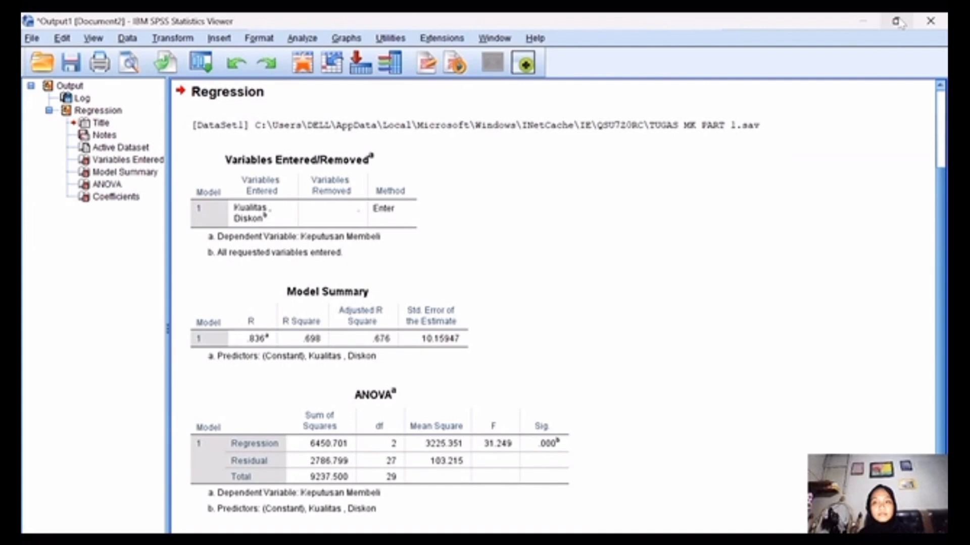
pyautogui.moveTo(896, 22)
pyautogui.click(892, 75)
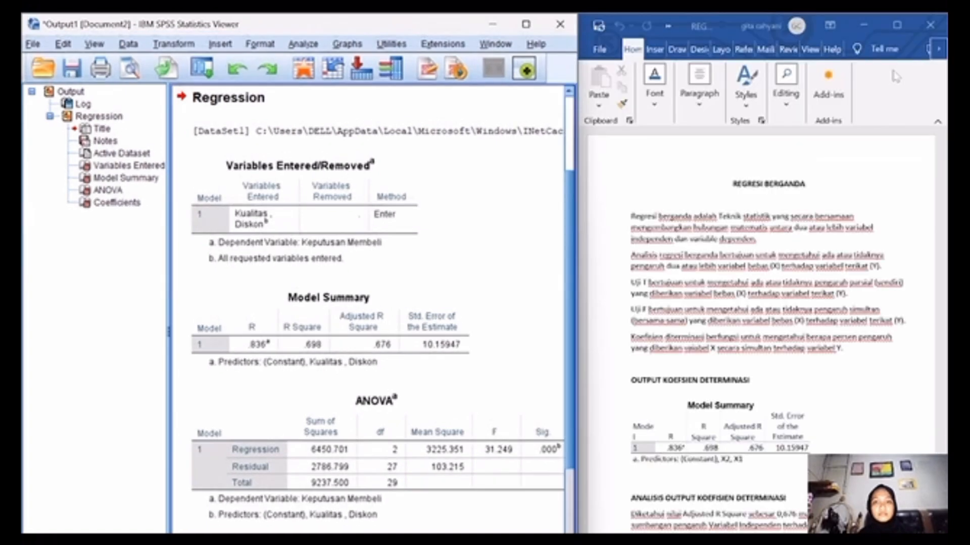
# - Compare the Model Summary and ANOVA tables with the coefficient of determination and F-test analyses in the Word document
pyautogui.scroll(-2, 719, 309)
pyautogui.scroll(-3, 717, 309)
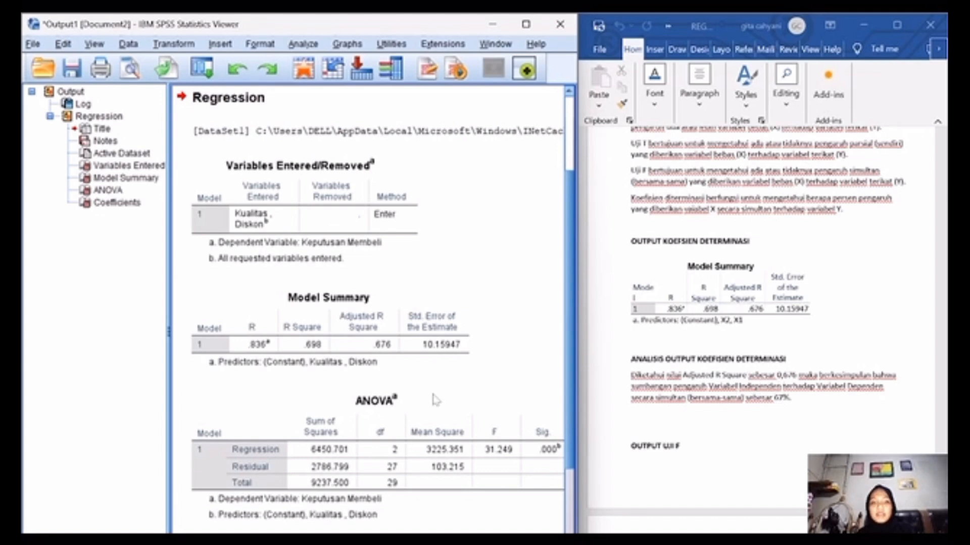
pyautogui.click(374, 372)
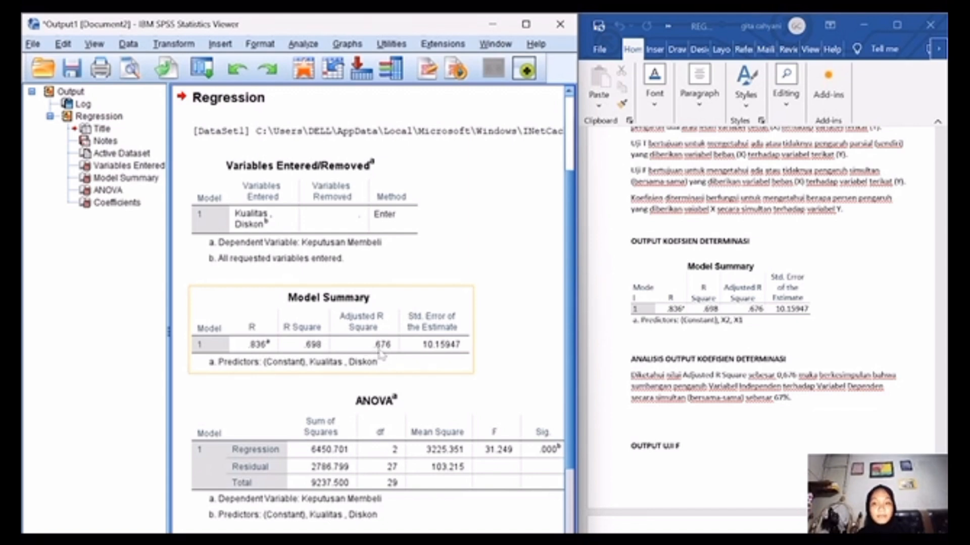
pyautogui.click(485, 325)
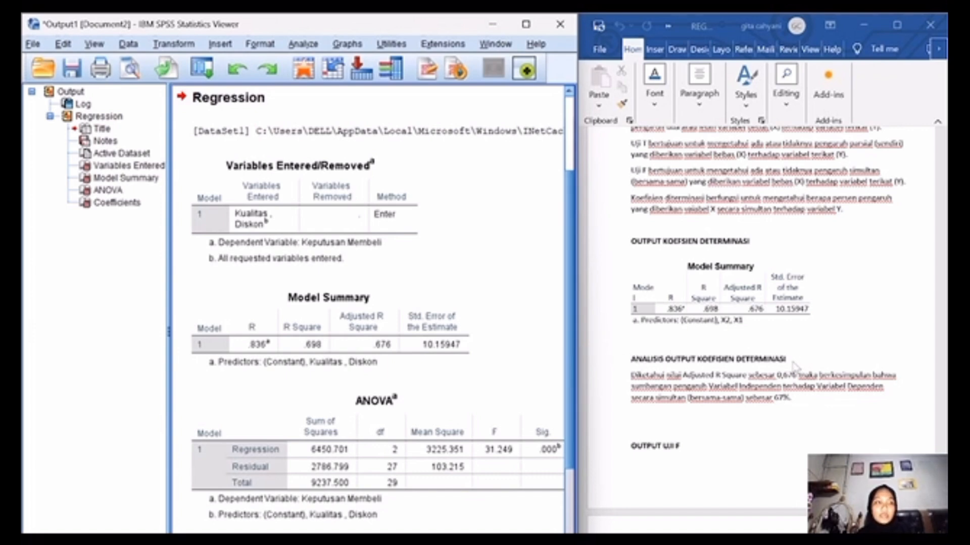
pyautogui.scroll(-10, 795, 366)
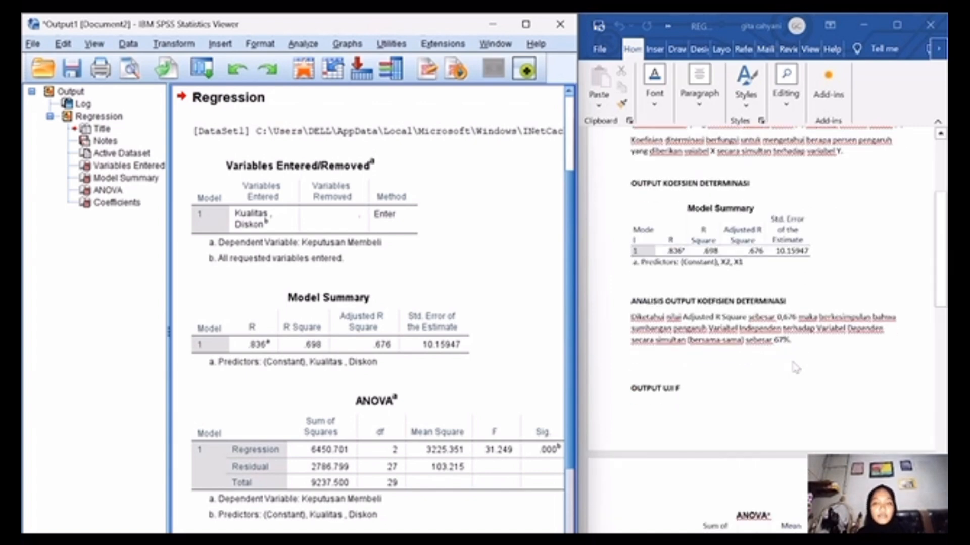
pyautogui.scroll(2, 796, 366)
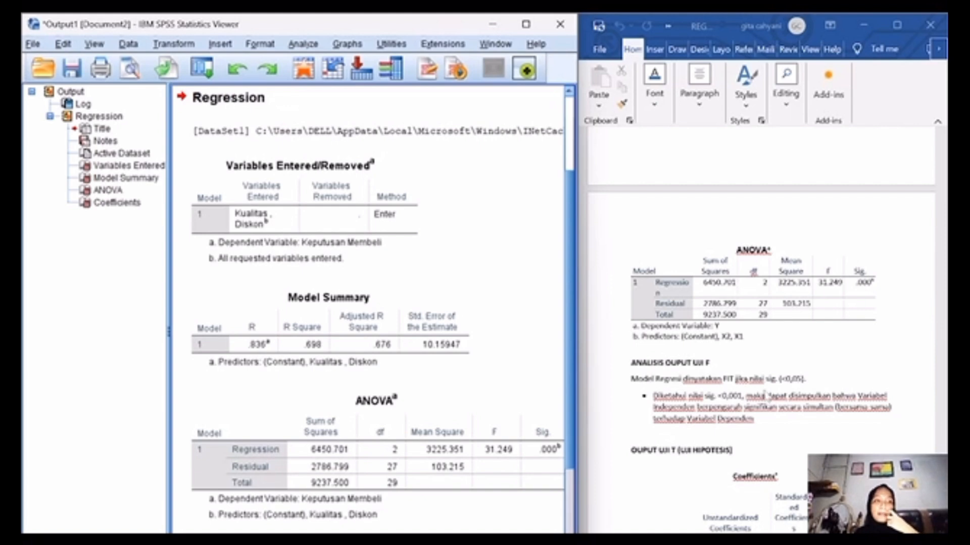
pyautogui.click(407, 434)
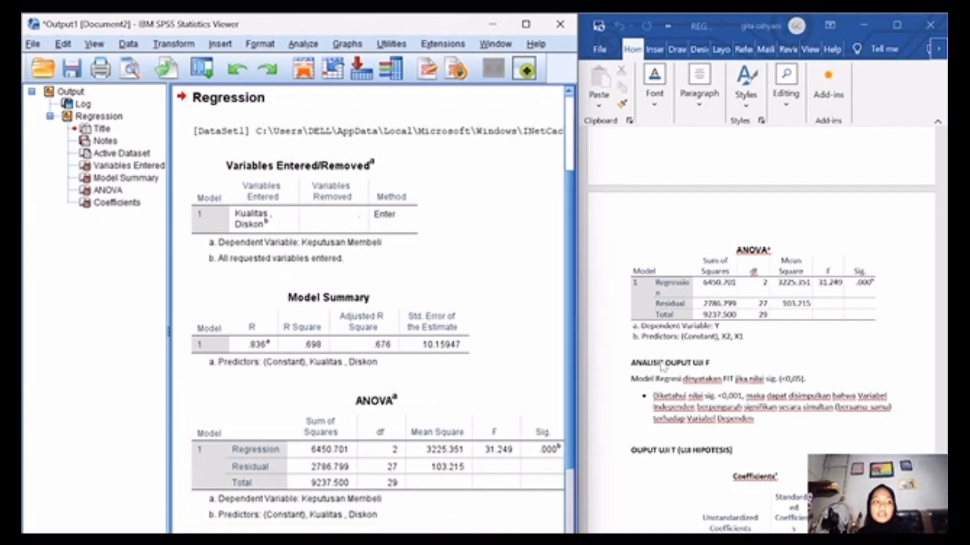
# - Read the t-test output, its testing criteria and the hypothesis analysis in the Word document
pyautogui.scroll(-5, 661, 366)
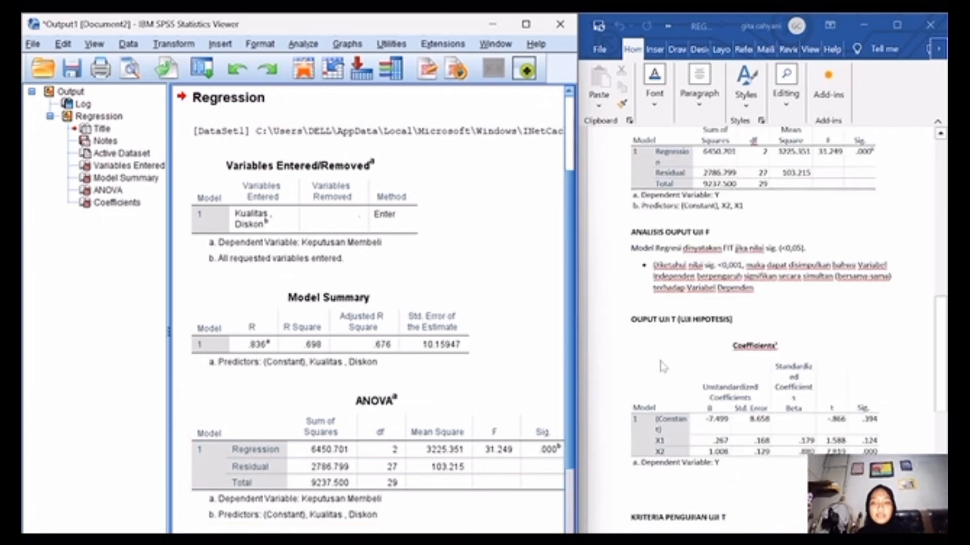
pyautogui.scroll(-1, 661, 366)
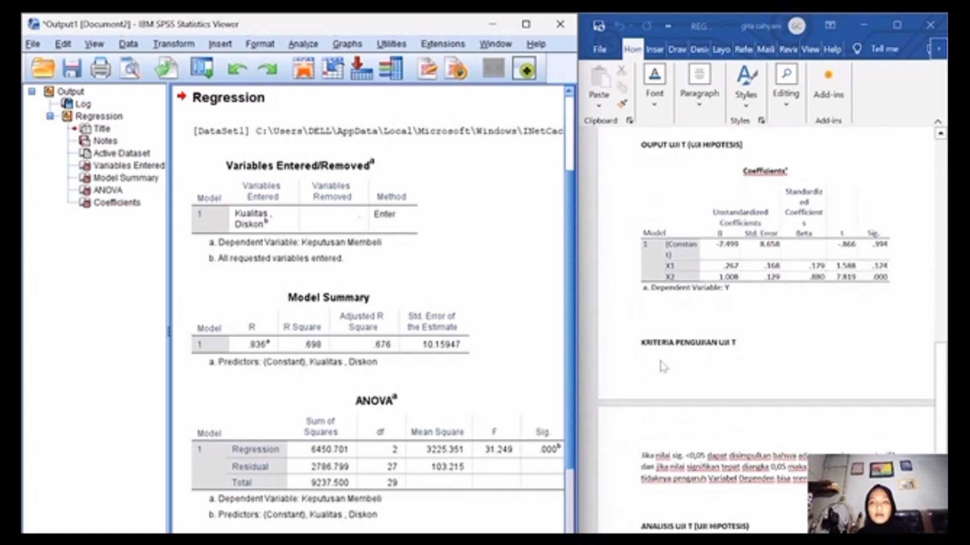
pyautogui.scroll(-1, 663, 366)
pyautogui.scroll(-3, 663, 366)
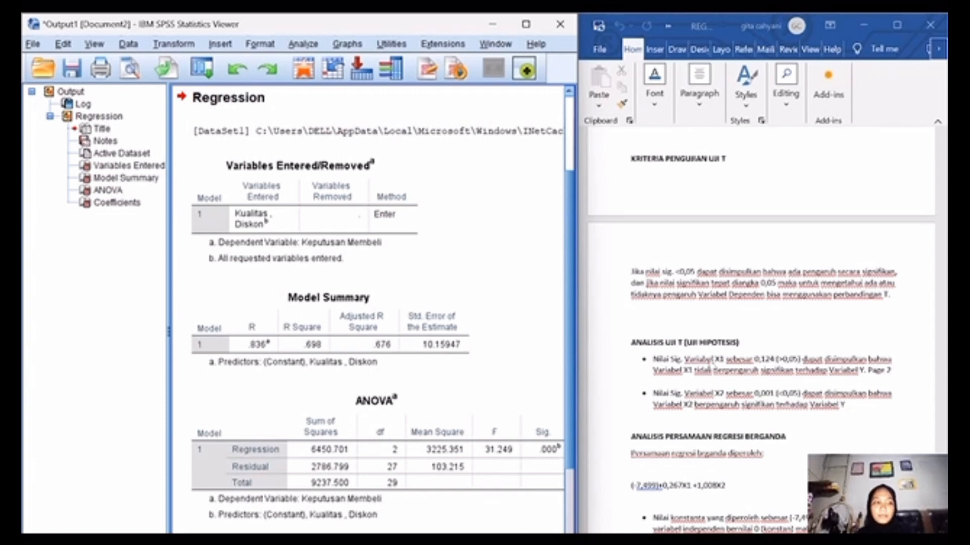
# - Enlarge the regression output window and examine the ANOVA and Coefficients tables
pyautogui.click(394, 417)
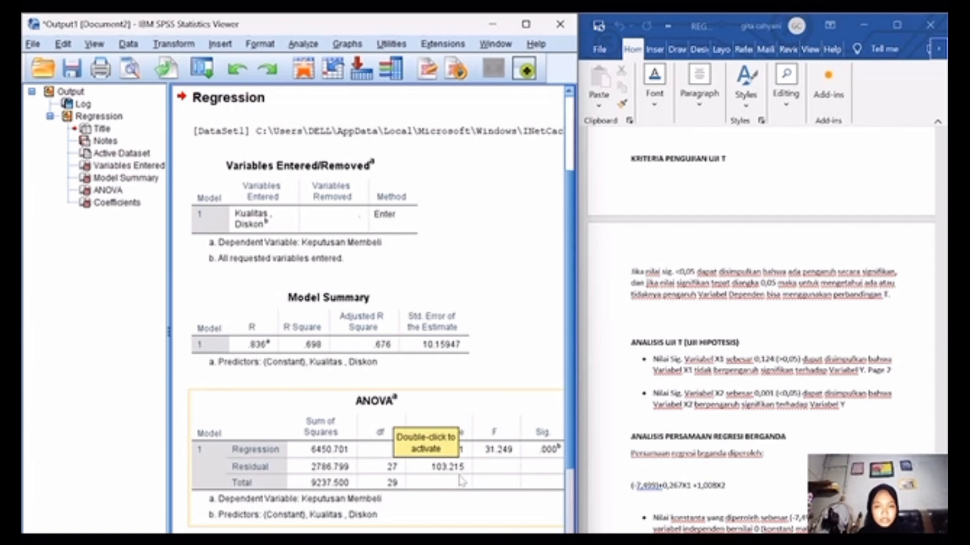
pyautogui.click(500, 527)
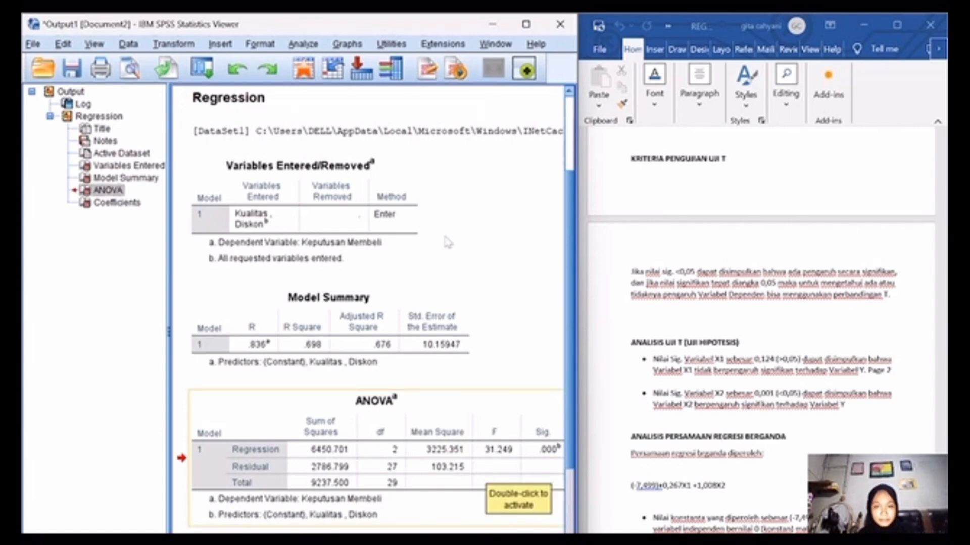
pyautogui.click(528, 26)
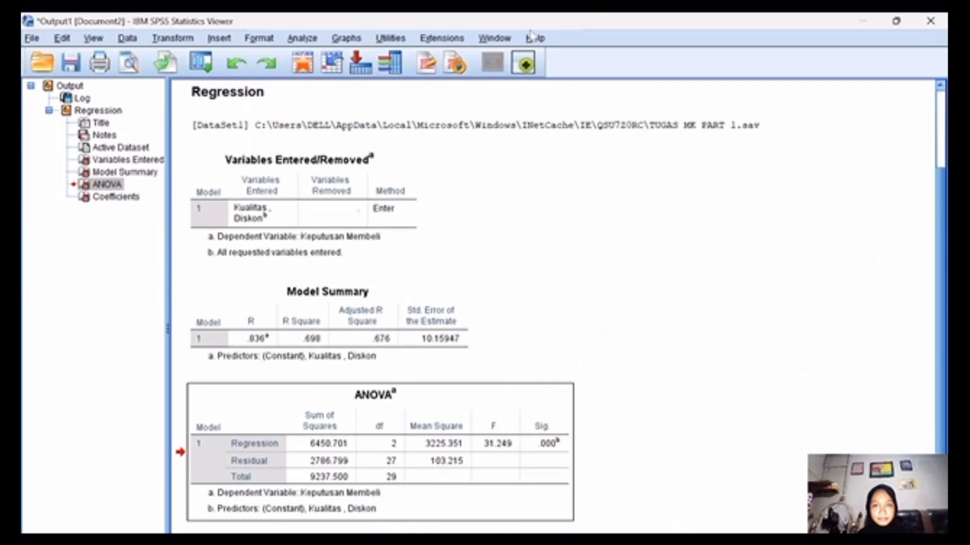
pyautogui.scroll(-3, 576, 311)
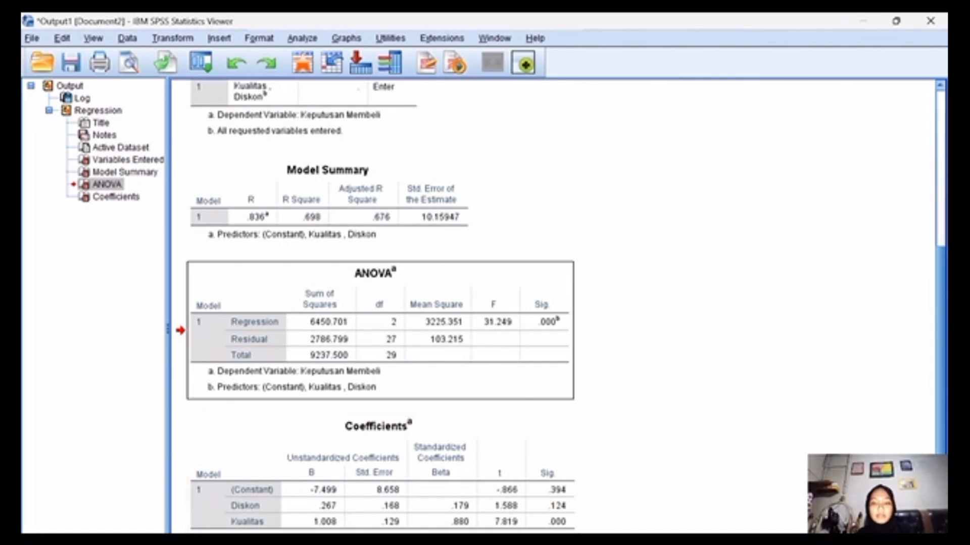
# - Place the regression output beside the Word document and compare the Coefficients table with the t-test and multiple regression equation analyses
pyautogui.moveTo(895, 21)
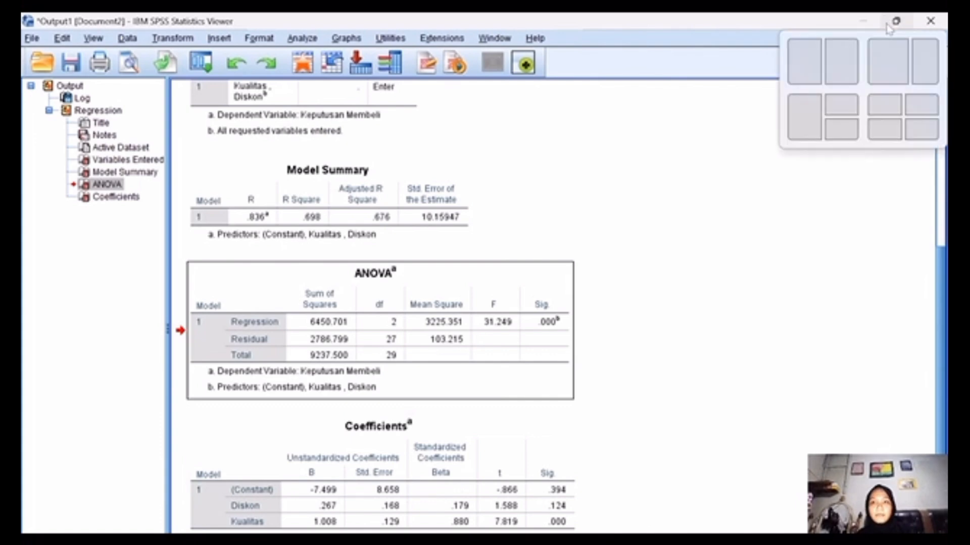
pyautogui.click(877, 60)
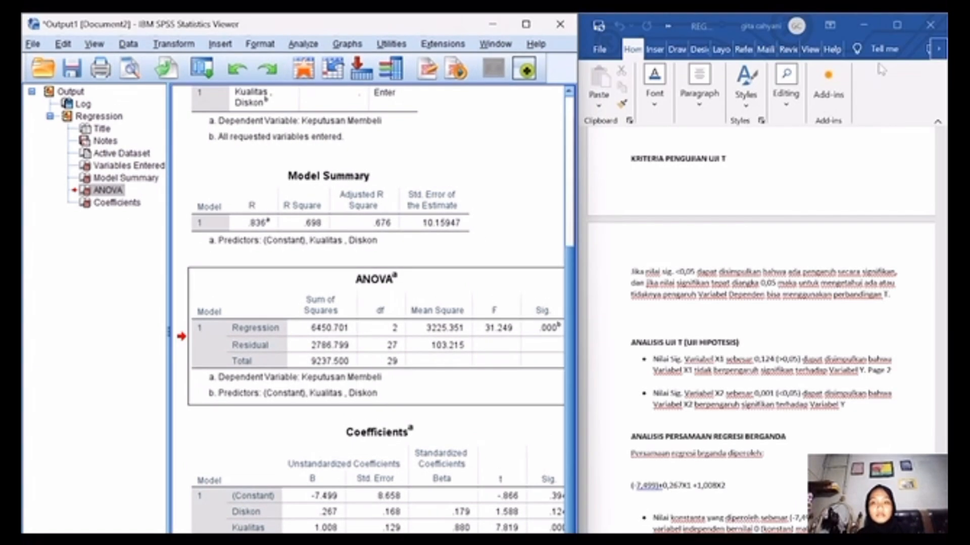
pyautogui.scroll(-5, 819, 304)
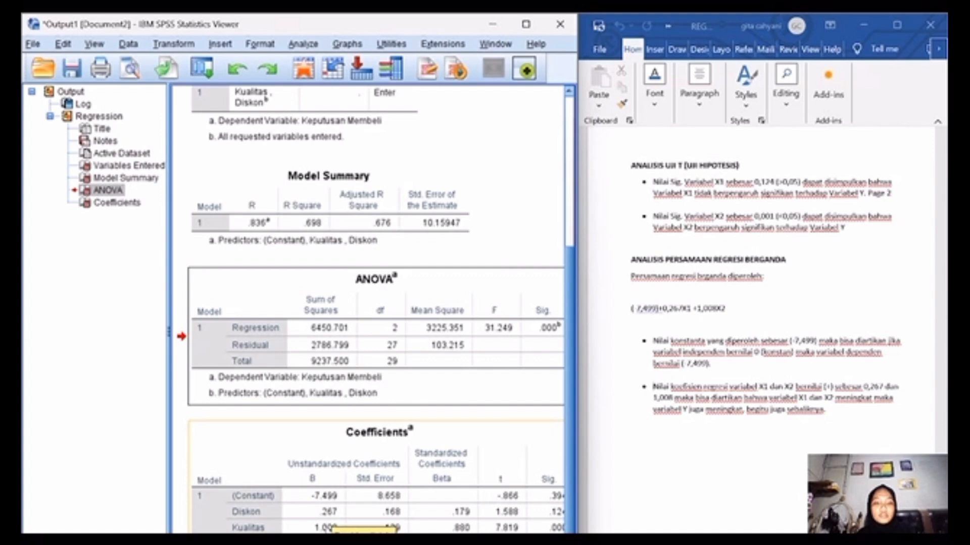
pyautogui.click(327, 523)
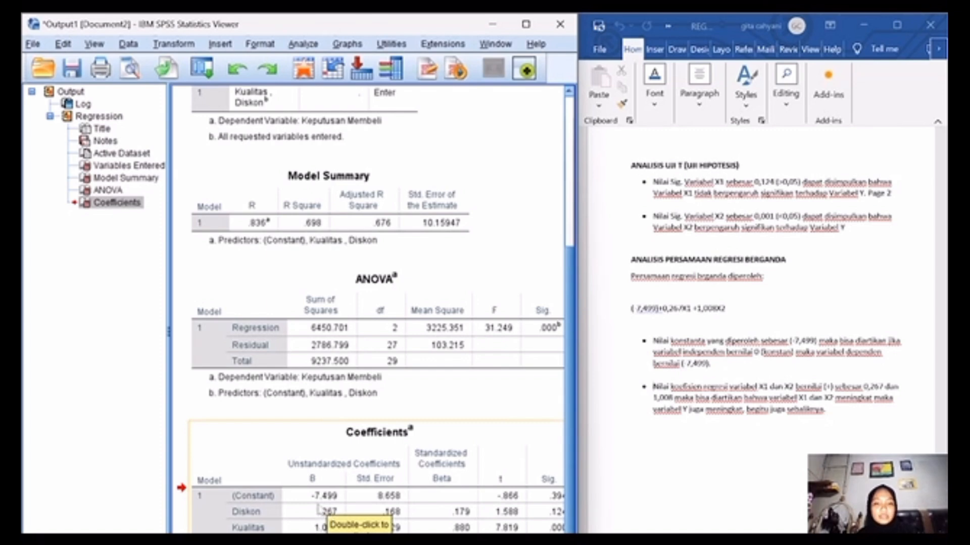
pyautogui.click(507, 515)
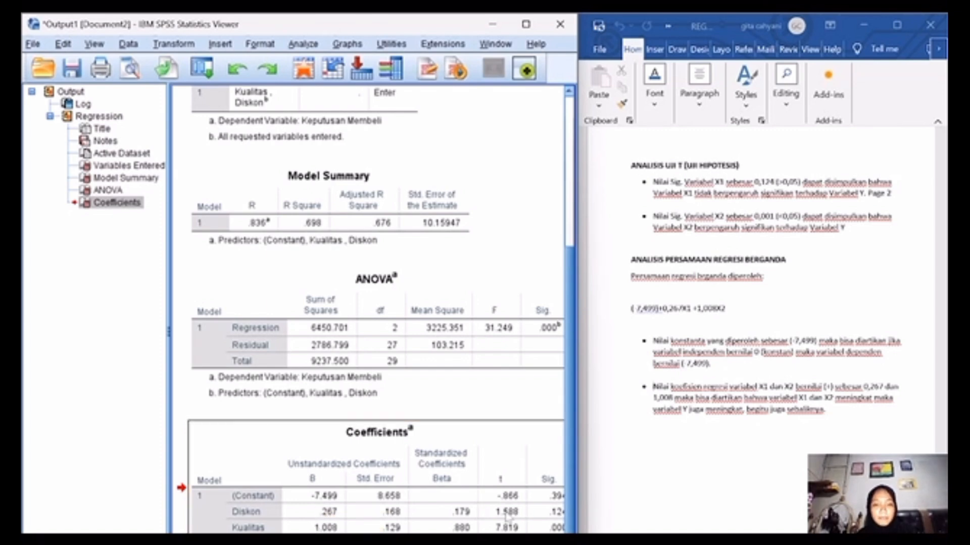
# - Enlarge the regression output window, and bring the TUGASS_MK_PART_1[2].spv output and the REGRESI BERGANDA Word document to the front
pyautogui.click(526, 23)
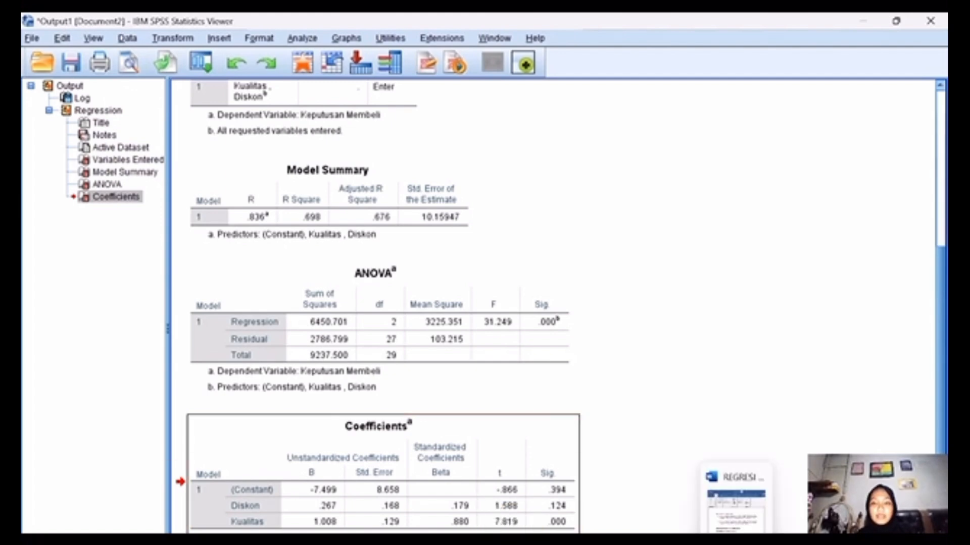
pyautogui.moveTo(727, 542)
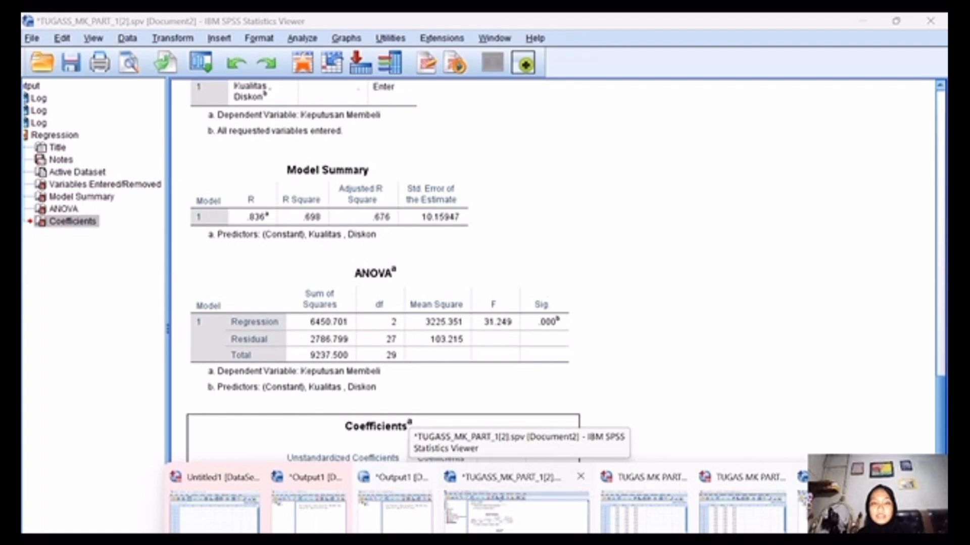
pyautogui.click(516, 510)
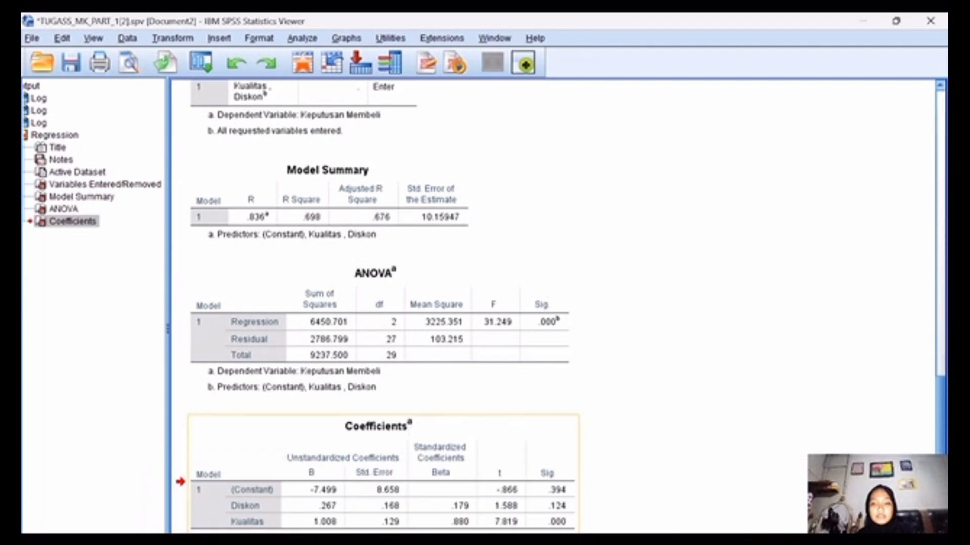
pyautogui.moveTo(737, 542)
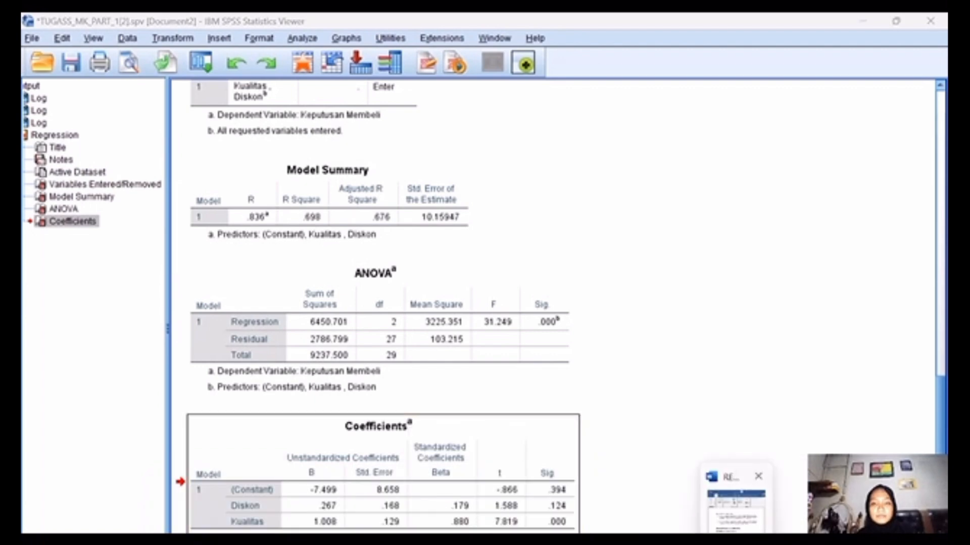
pyautogui.click(736, 510)
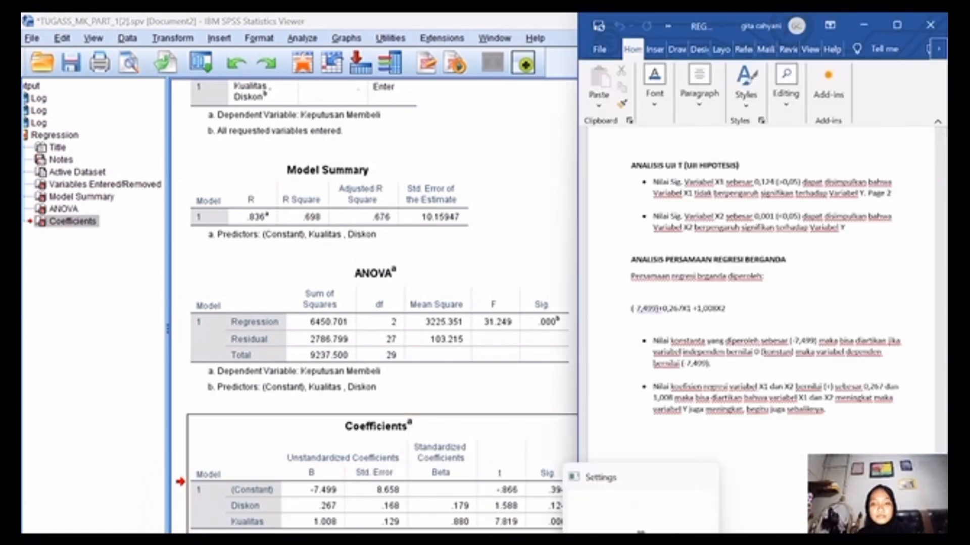
pyautogui.moveTo(674, 541)
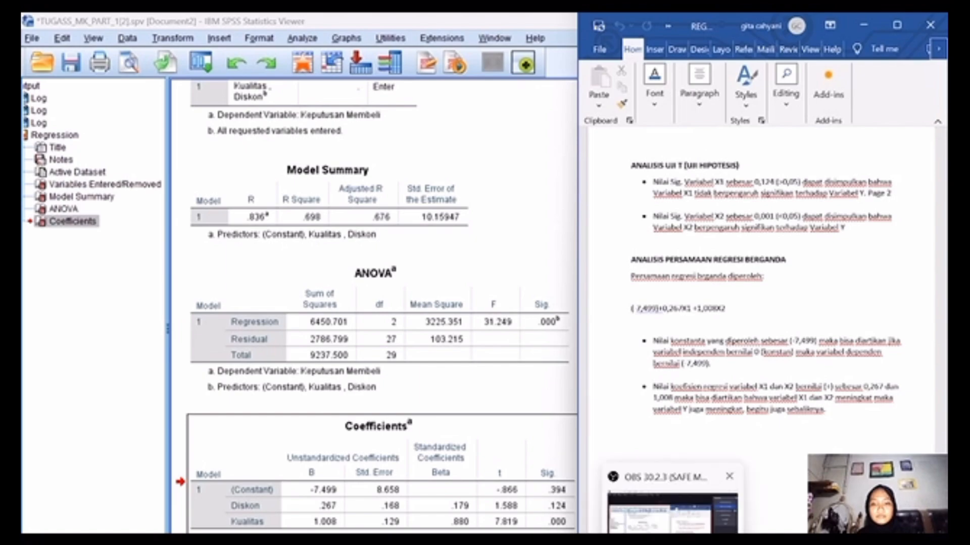
pyautogui.click(674, 505)
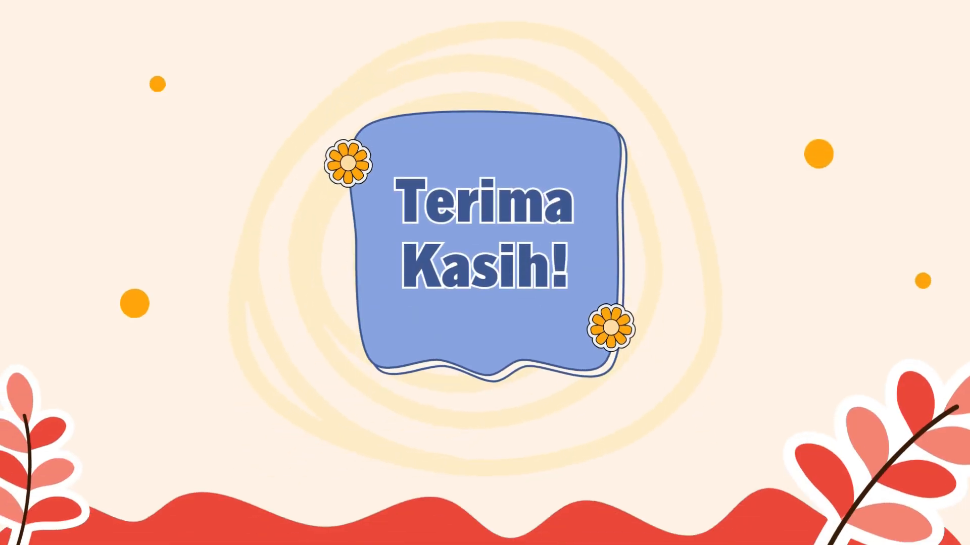